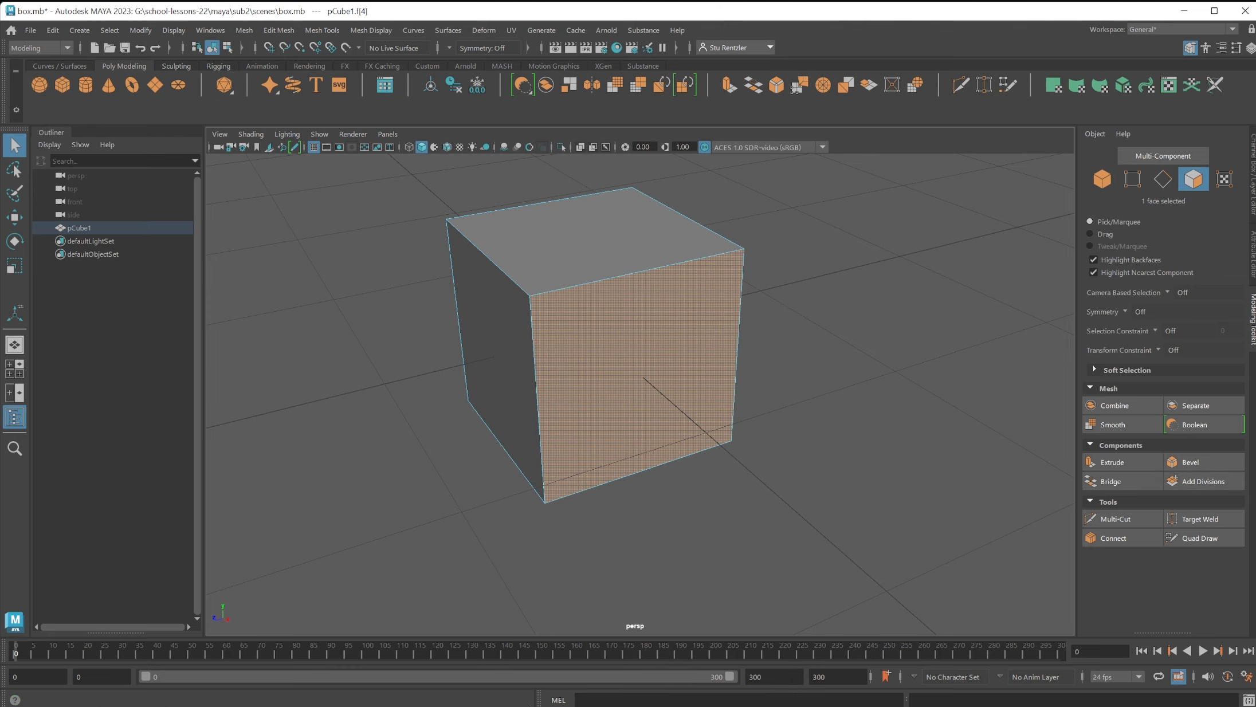
Extrude the selected side face of the cube with an offset of 0.2.
left_click(1107, 468)
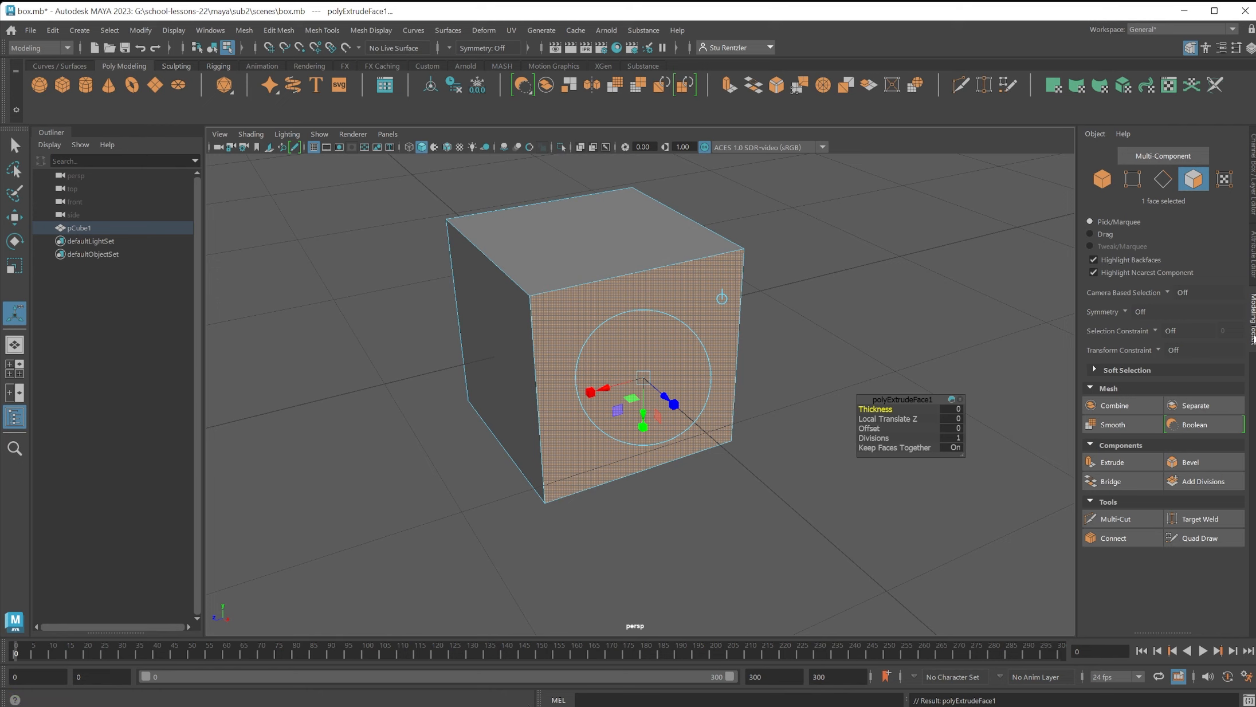
left_click(275, 30)
left_click(484, 30)
left_click(498, 24)
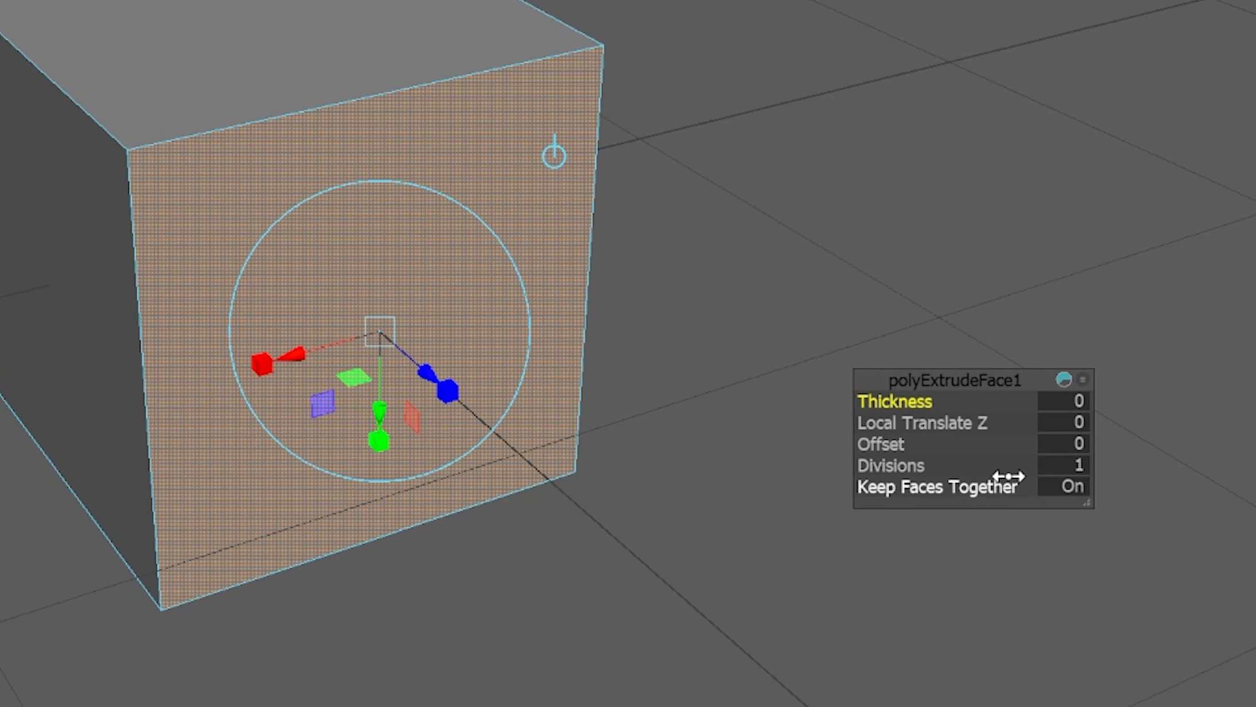
left_click(1063, 444)
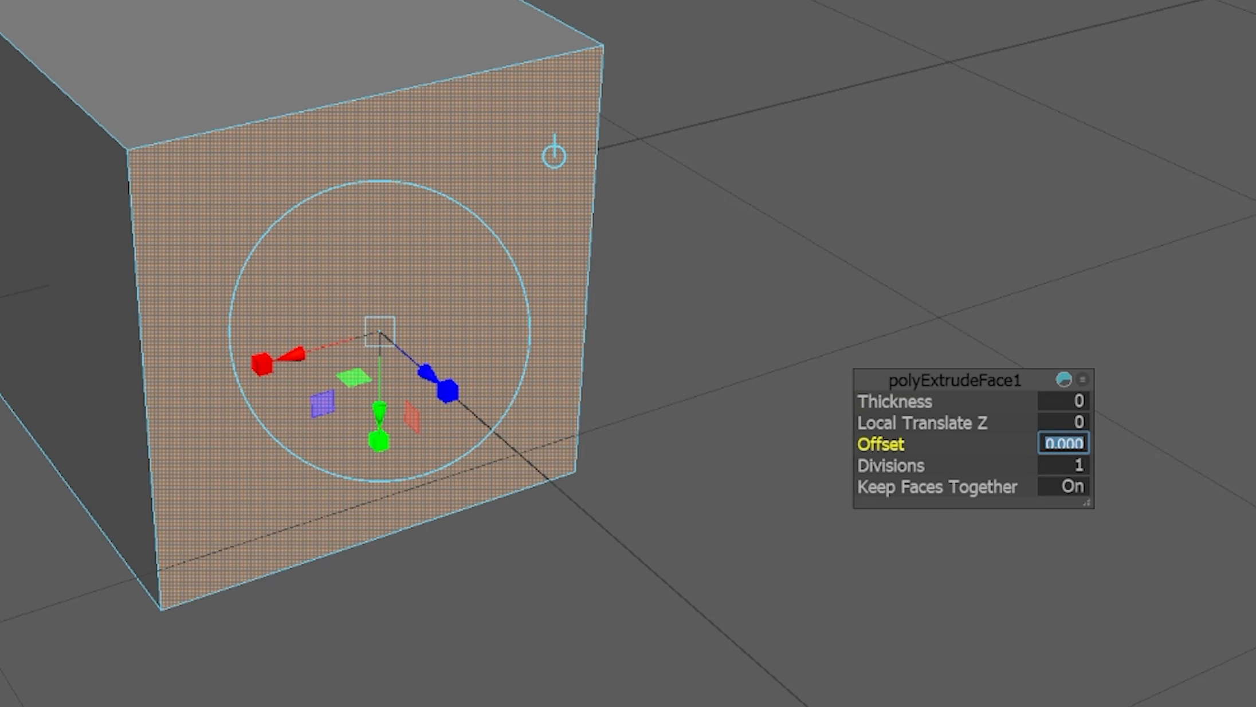
type(".2")
key("Return")
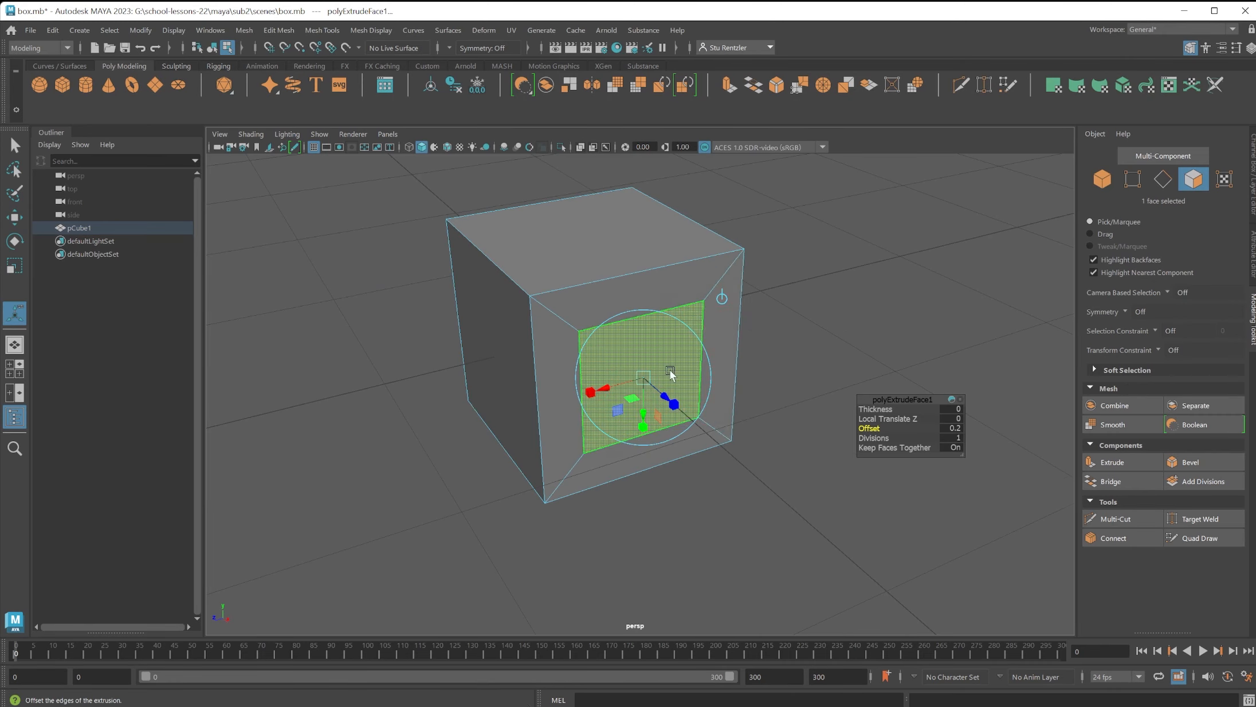
Select the adjacent side face of the cube and extrude it with an offset of 0.2.
left_click_drag(670, 373, 745, 372, "alt")
left_click(541, 390)
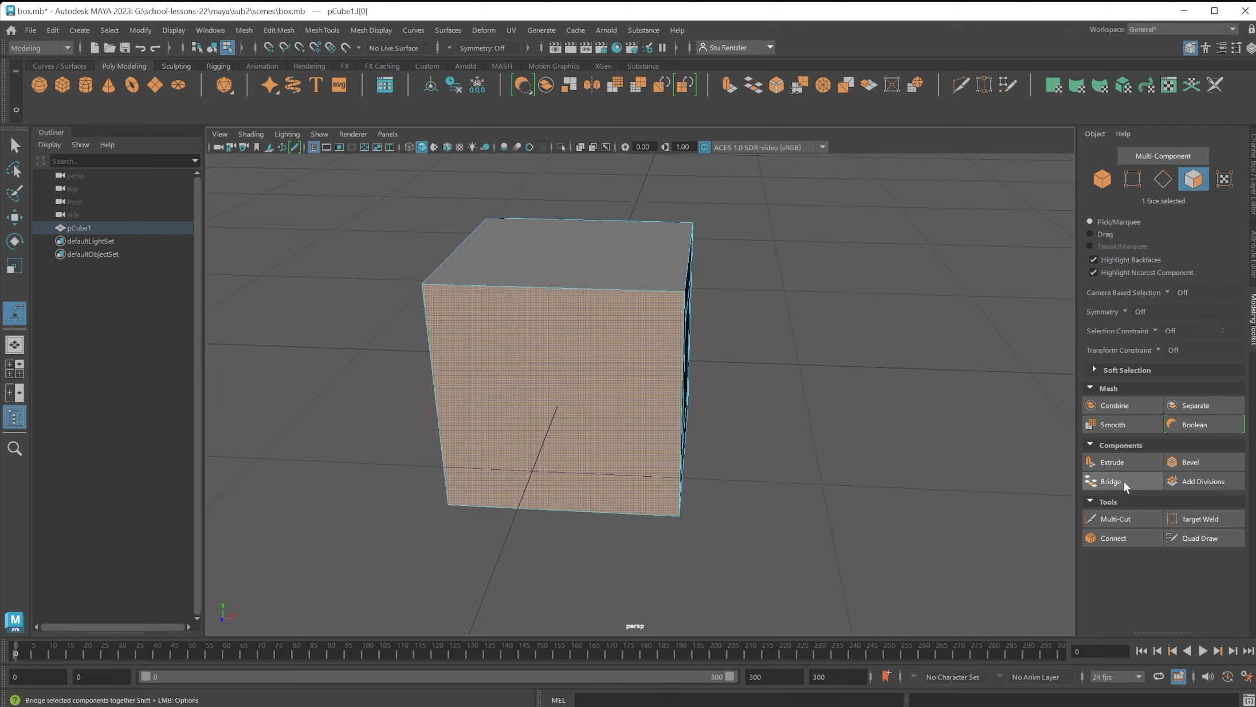
left_click(1112, 462)
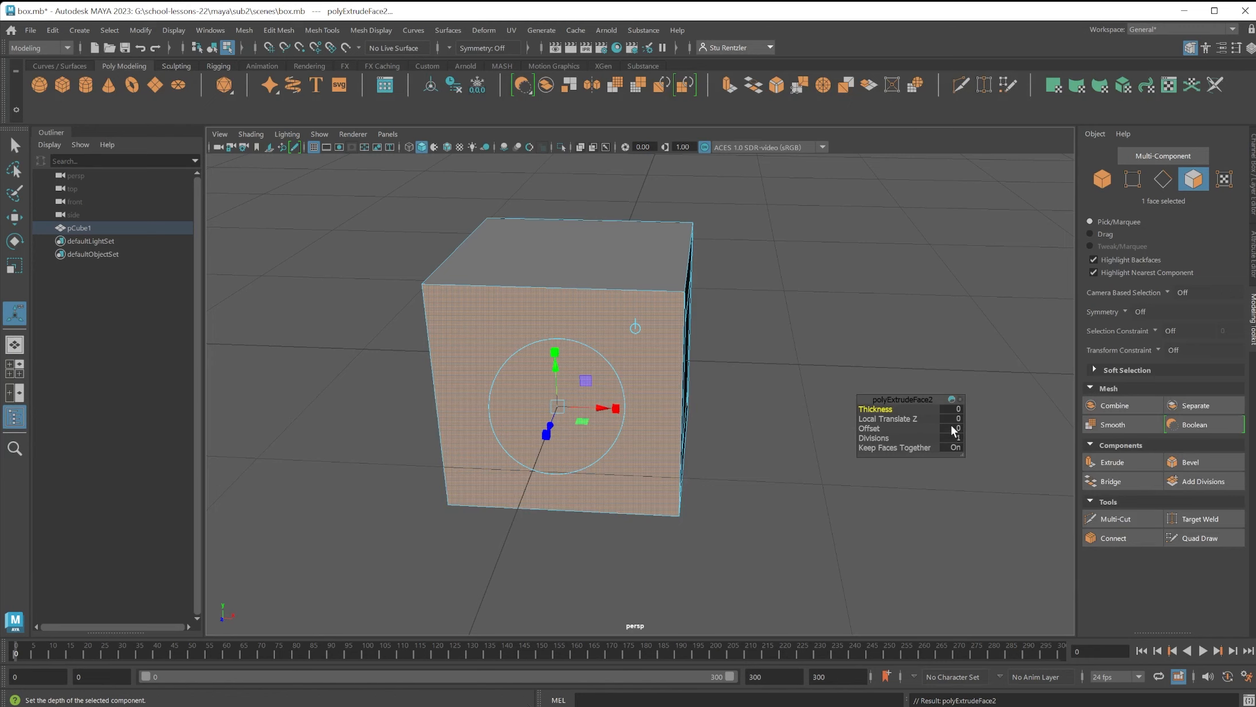
left_click(952, 429)
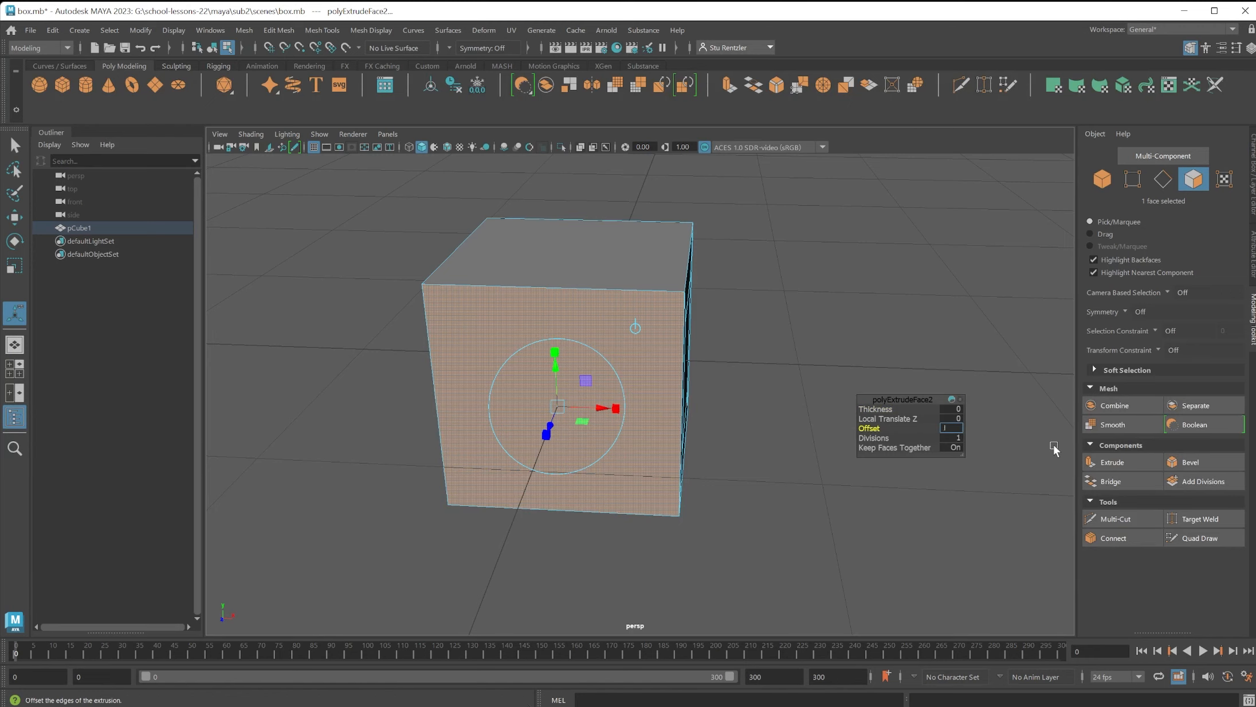
type("0.2")
key("Return")
Extrude the third side face of the cube with an offset of 0.2.
left_click_drag(649, 491, 748, 487, "alt")
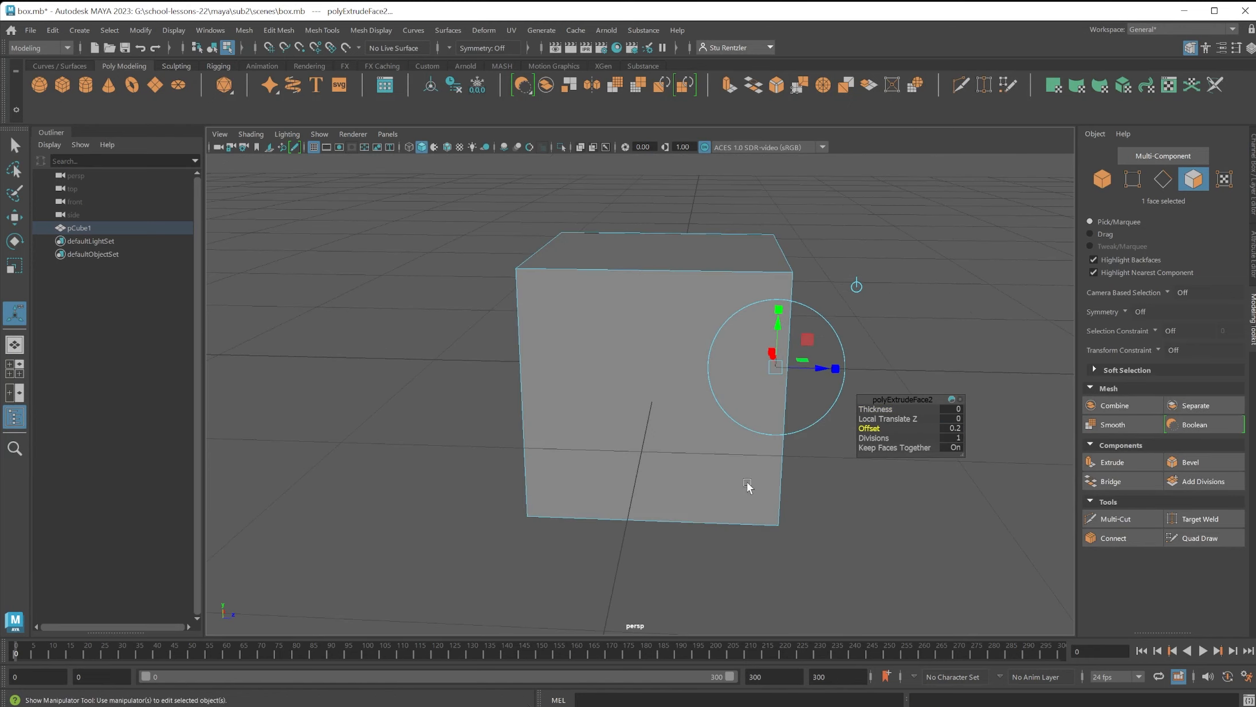
left_click(664, 426)
key("ctrl+e")
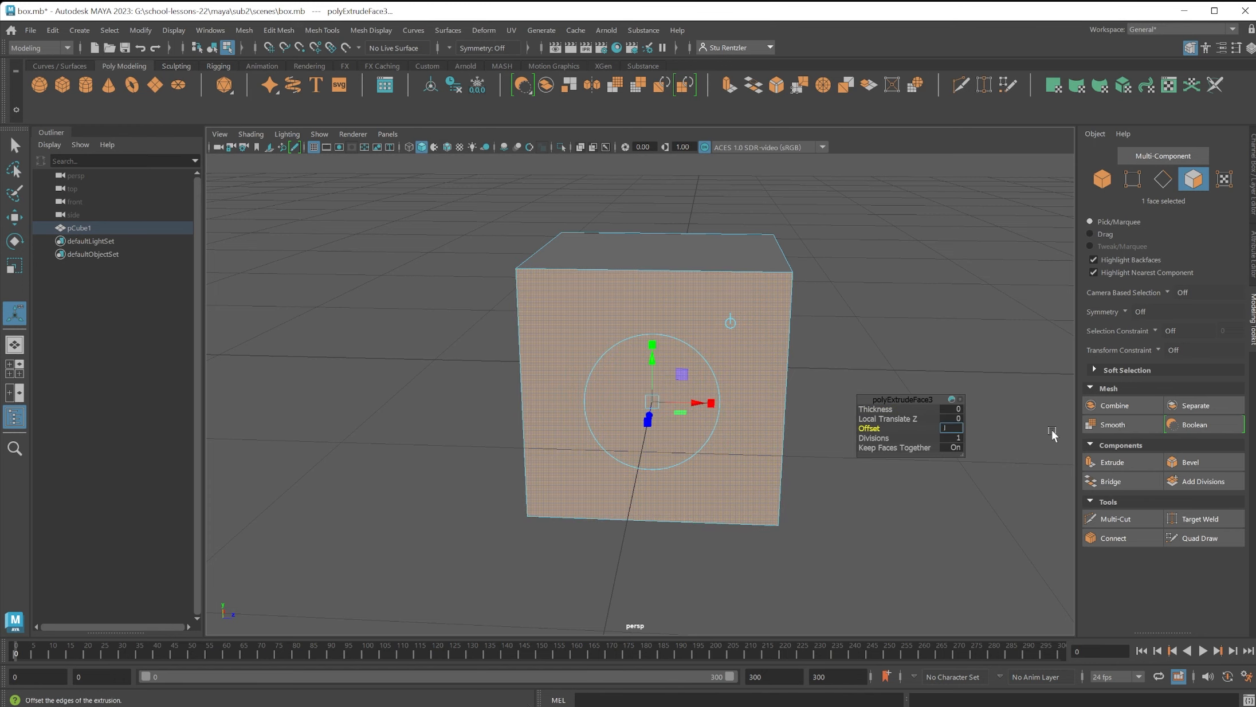
type("0.2")
key("Return")
Inset the last remaining side face of the cube by extruding it with an offset of 0.2.
left_click(664, 426)
left_click(1111, 463)
left_click(953, 428)
type("0.2")
key("Return")
right_click_drag(706, 328, 770, 299)
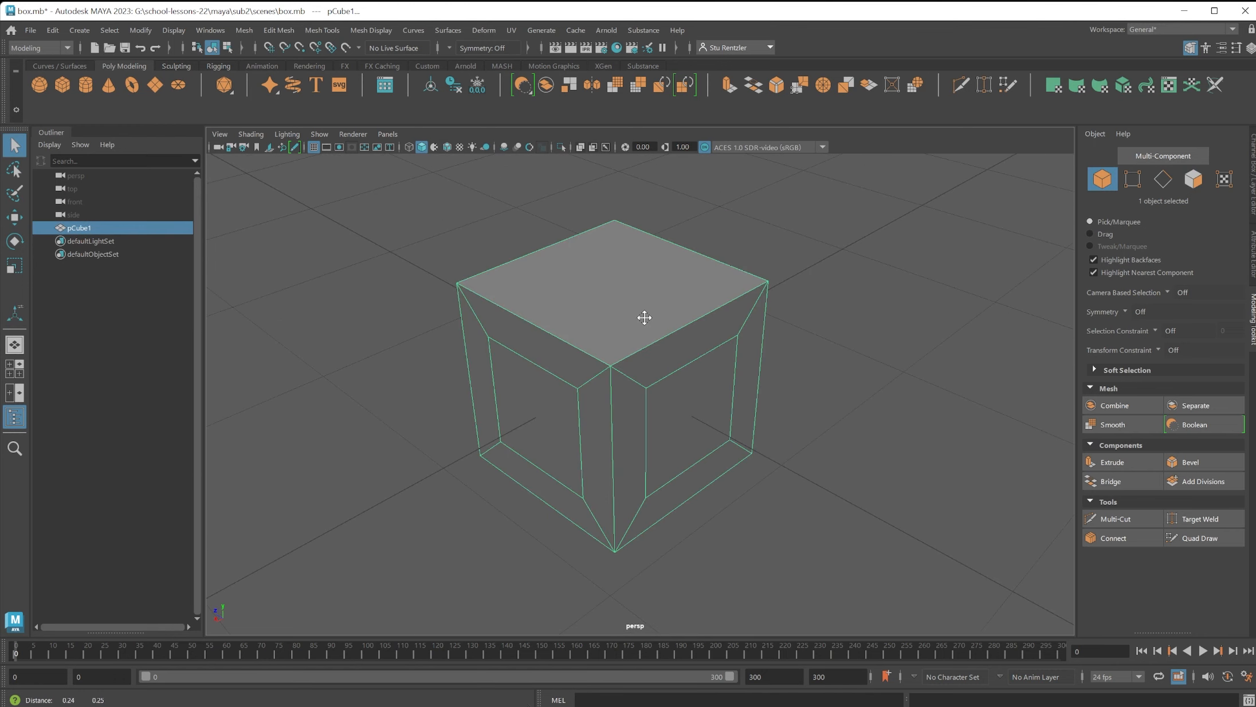
Assign a new Arnold aiStandardSurface material to the whole cube.
right_click(643, 318)
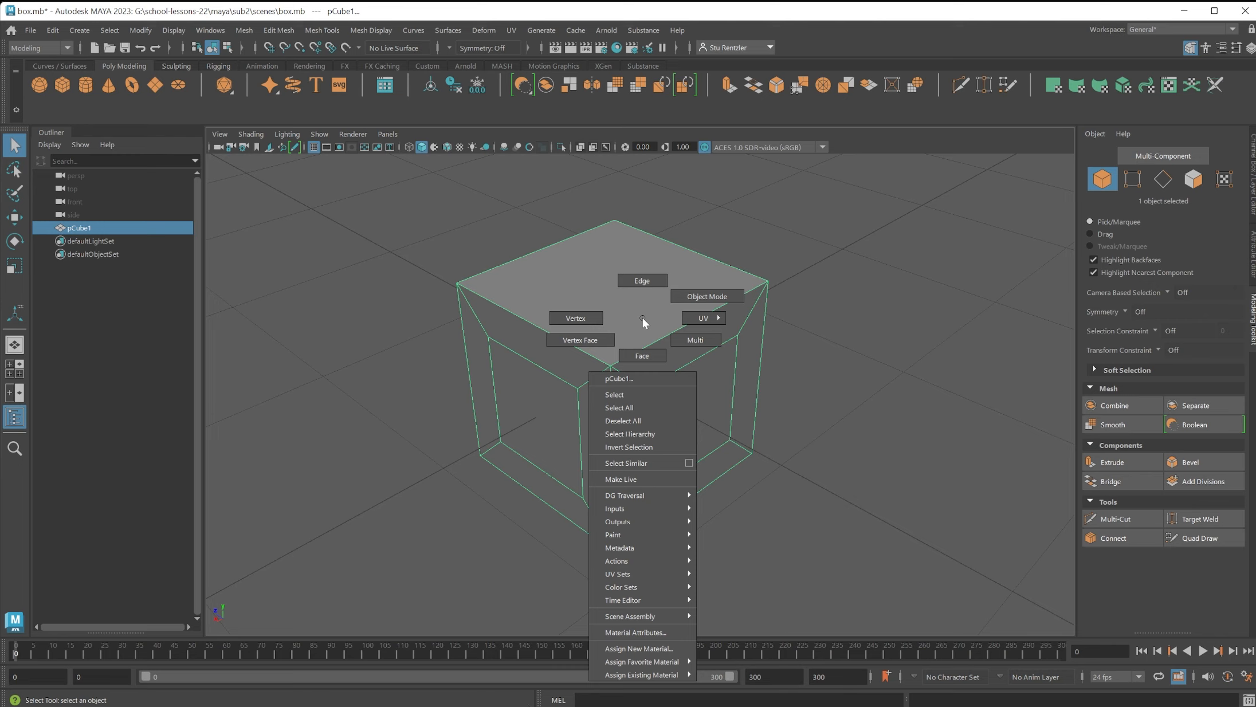
left_click(643, 318)
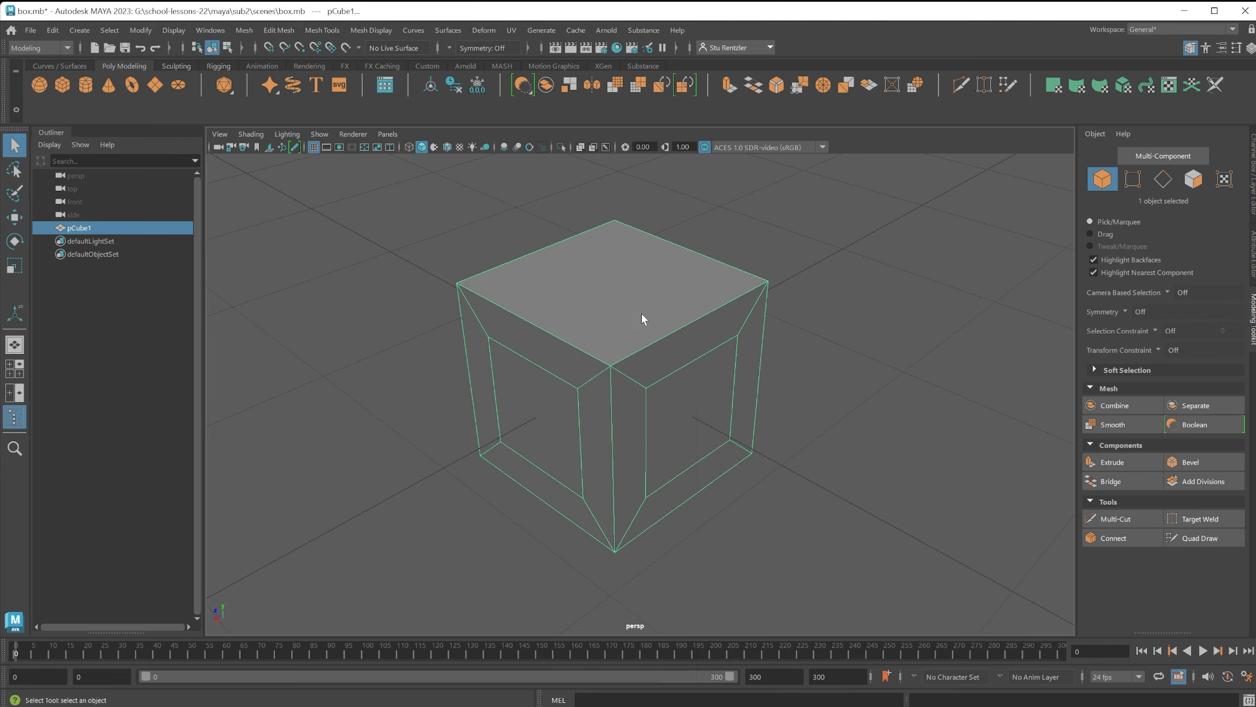
right_click(636, 315)
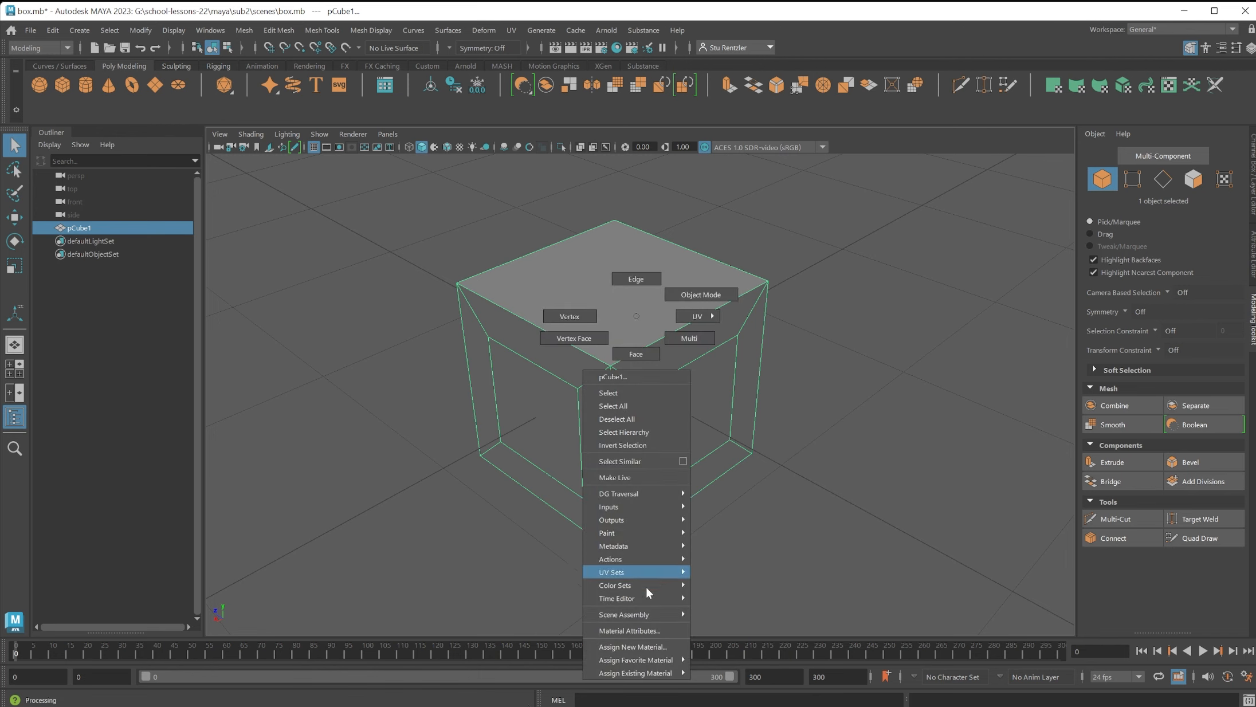
left_click(649, 643)
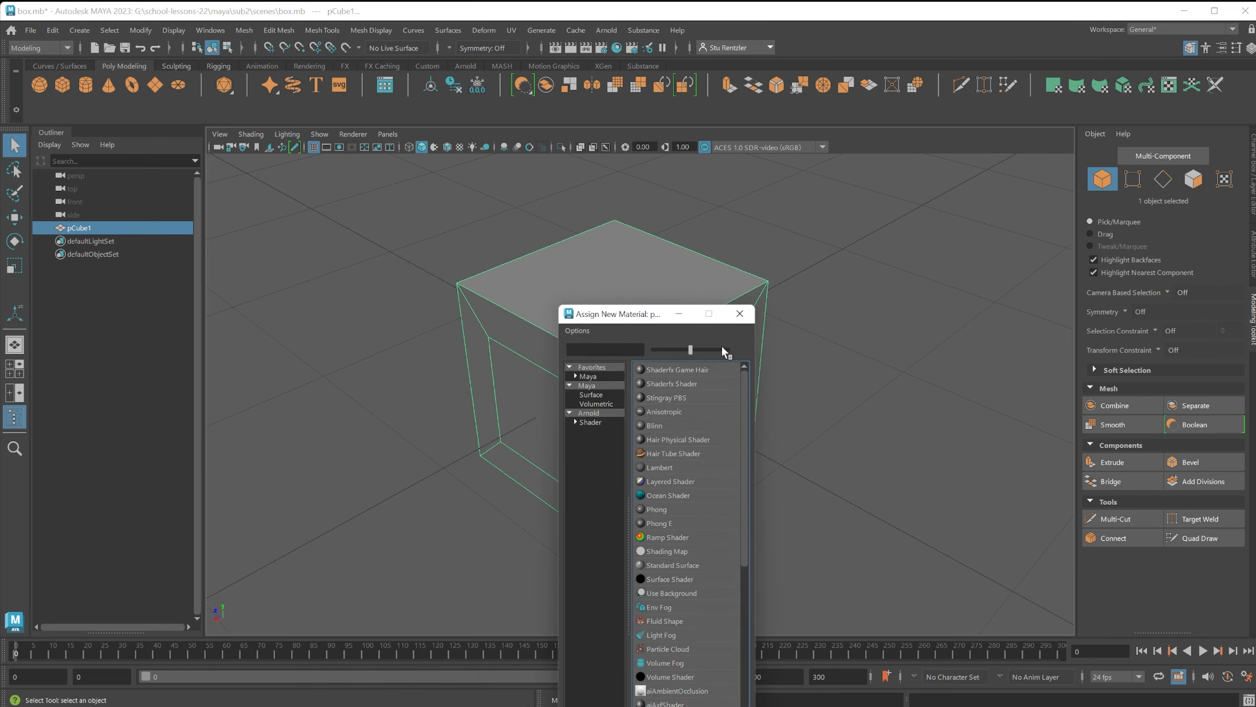
left_click_drag(622, 322, 892, 182)
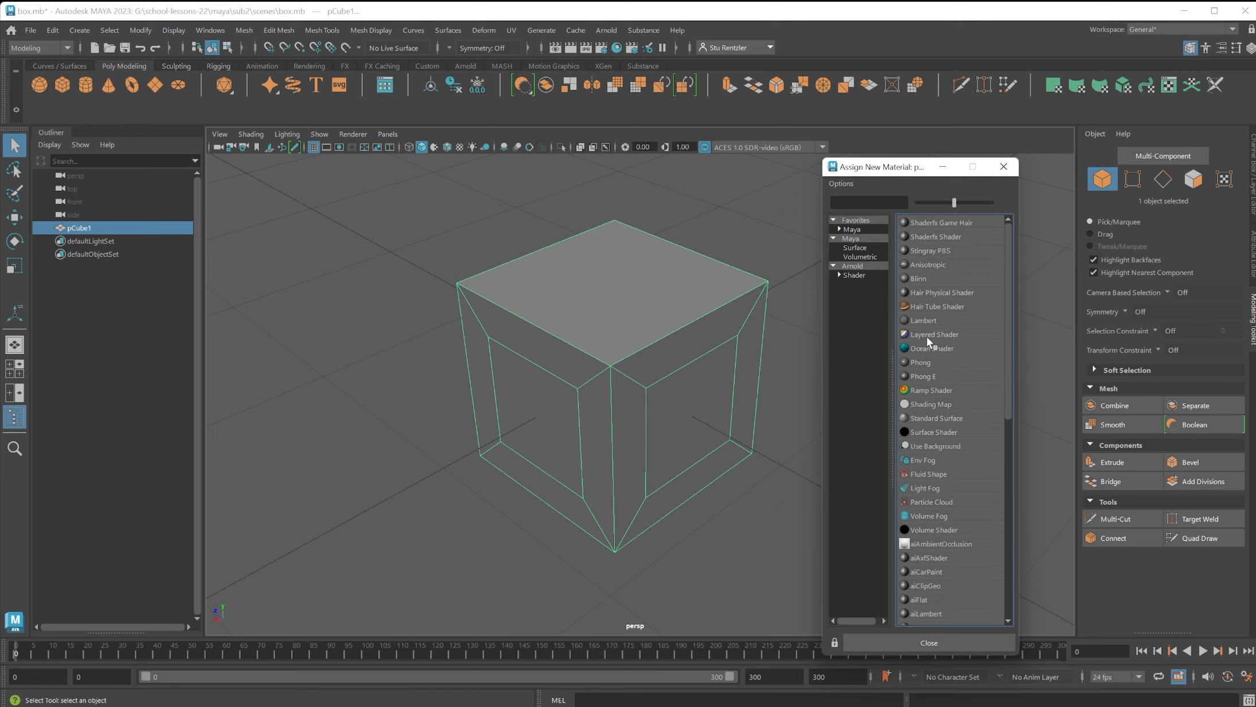
left_click(853, 276)
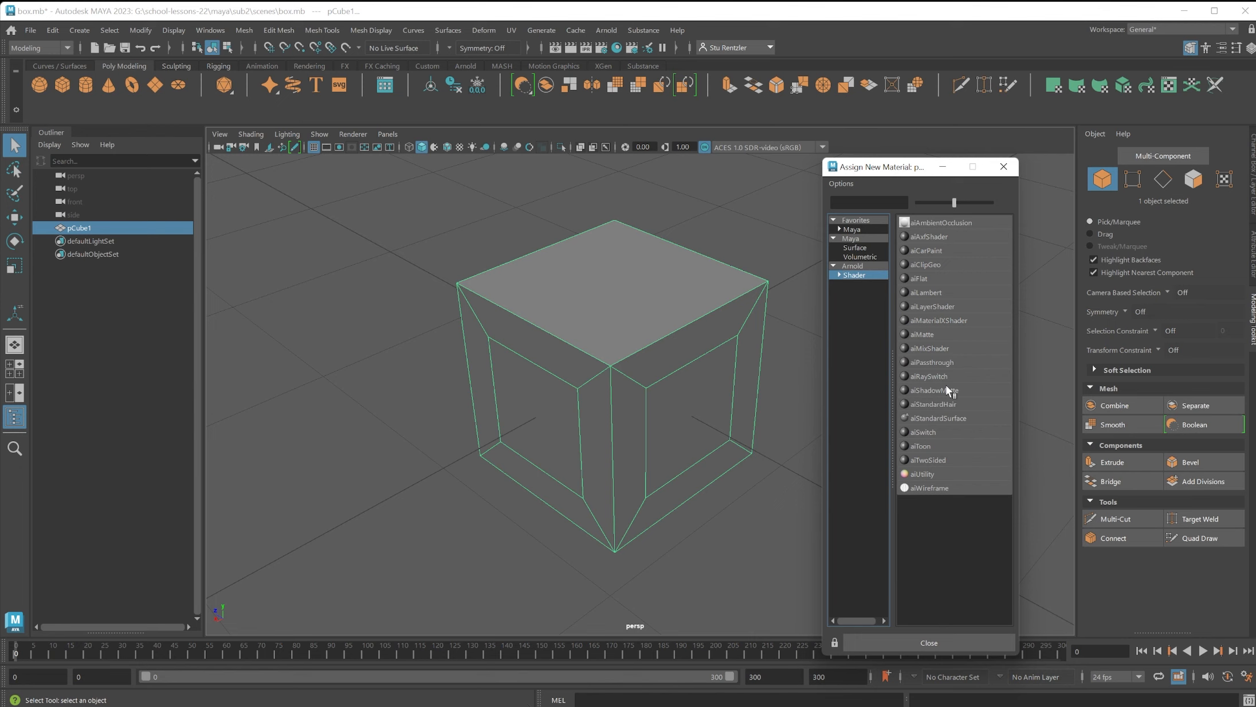
left_click(935, 418)
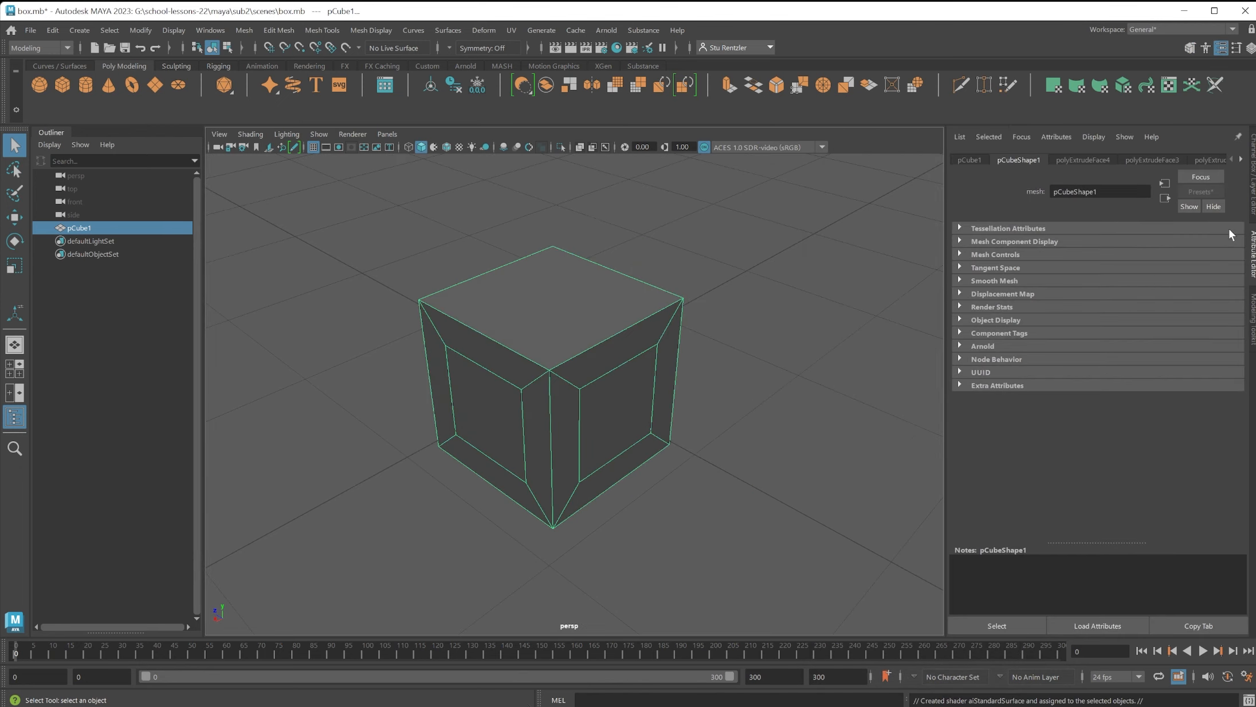
Rename the cube's new aiStandardSurface material boxcolor.
left_click(1240, 159)
left_click(1242, 160)
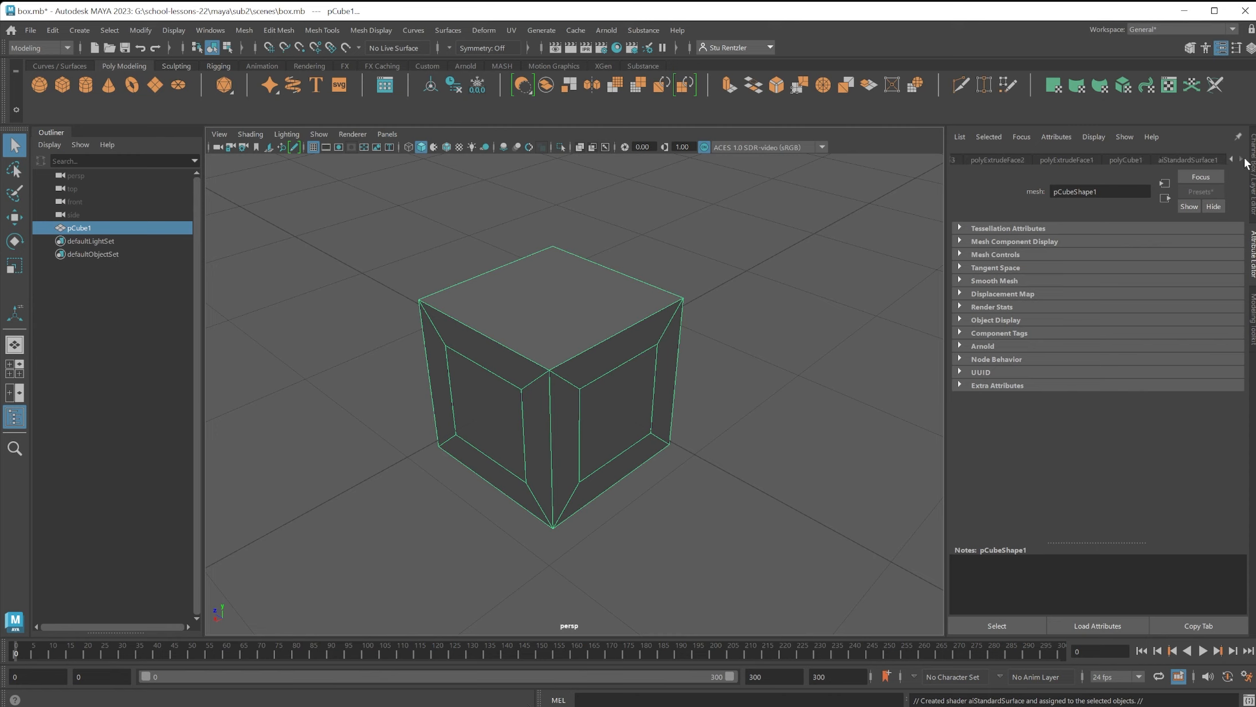
left_click(1205, 160)
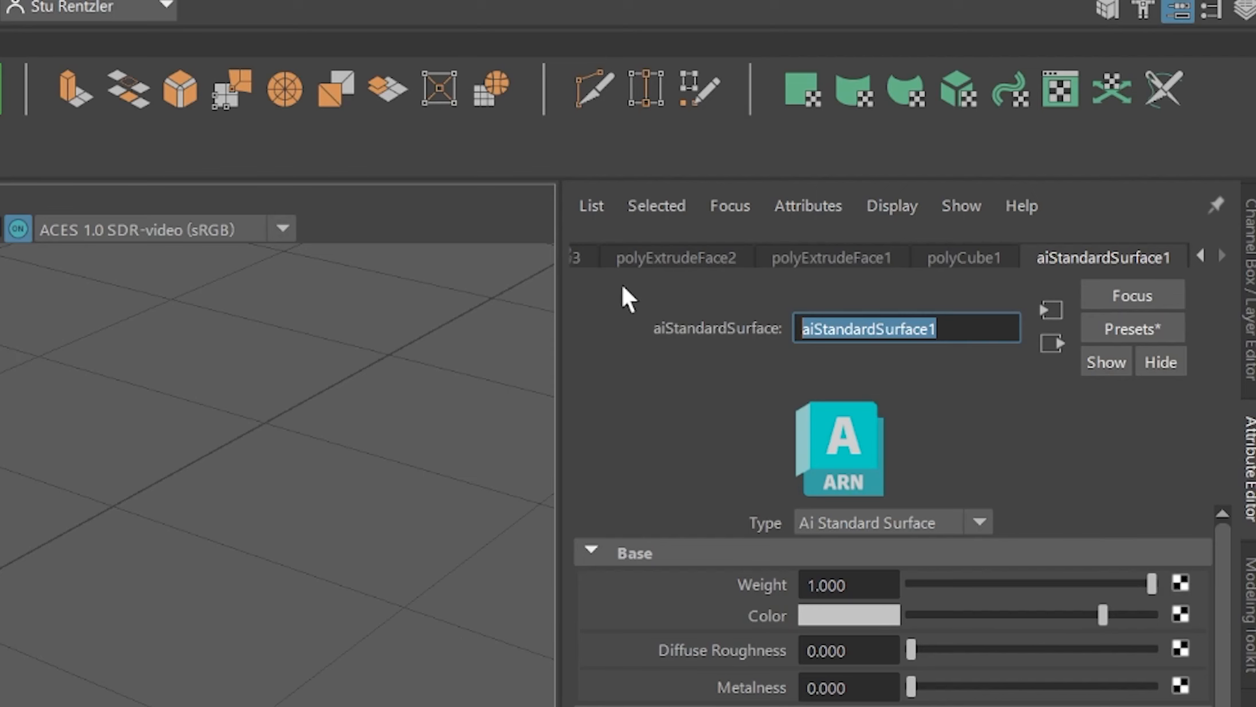
type("box")
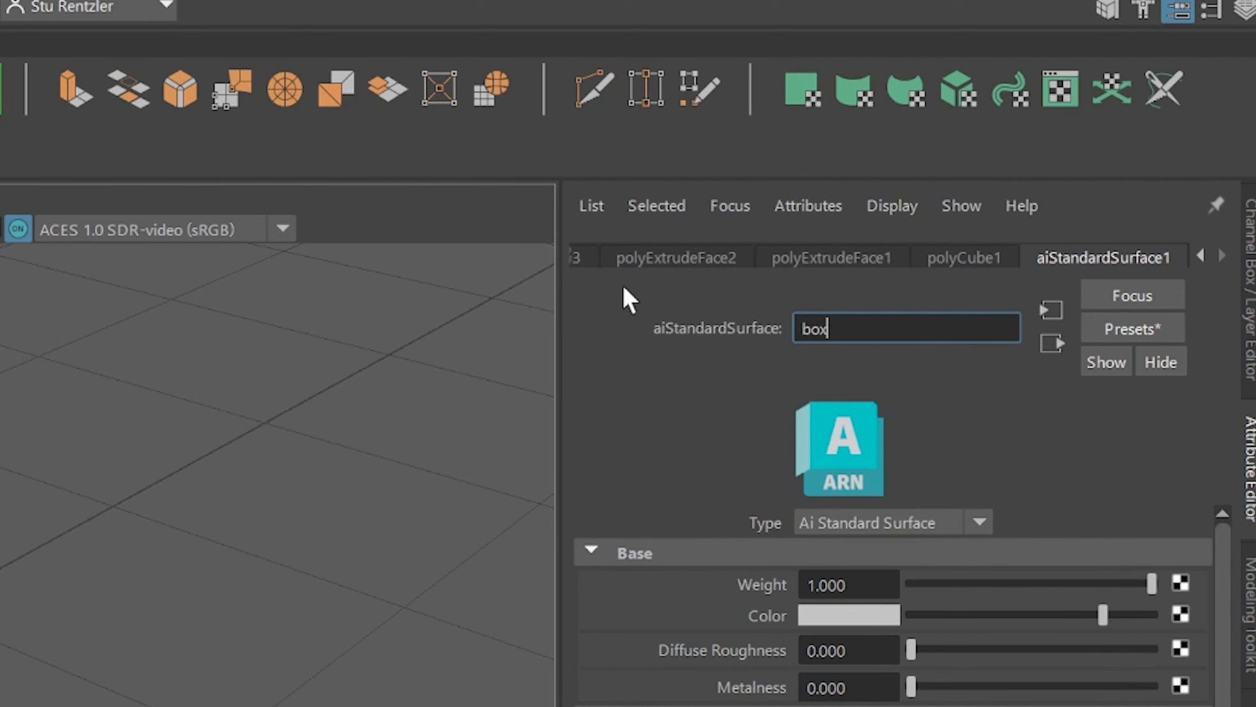
type("color")
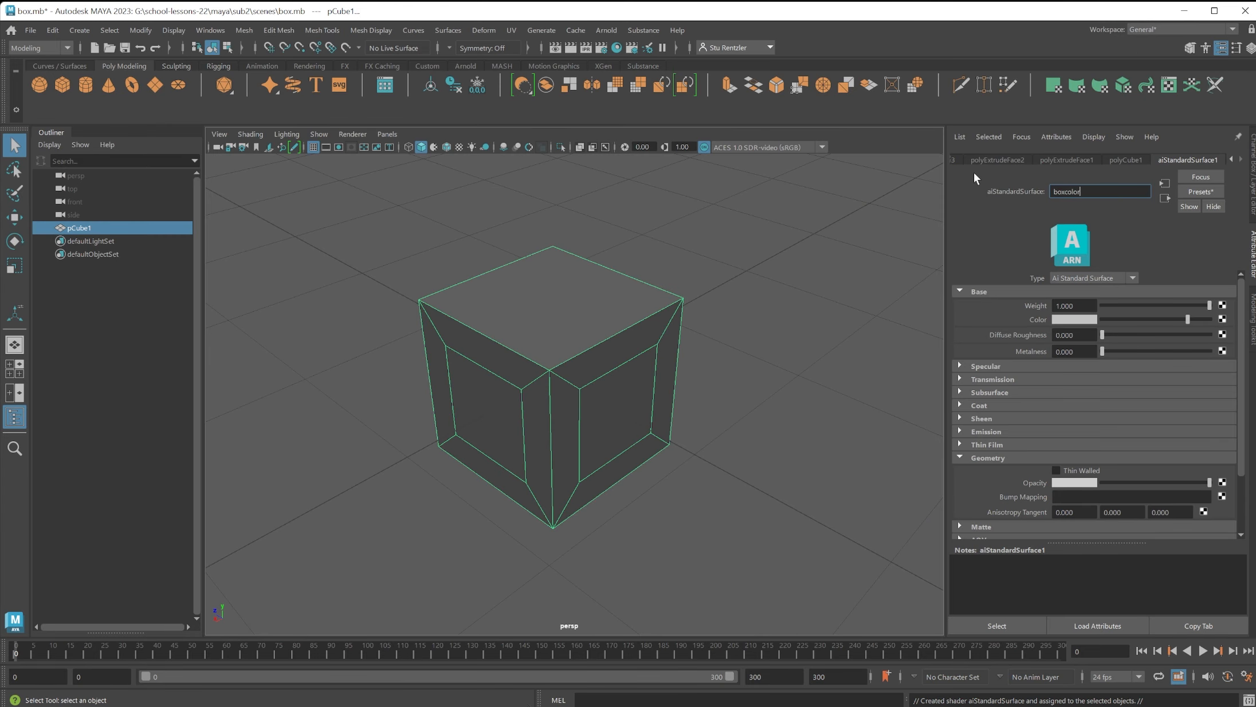
key("Return")
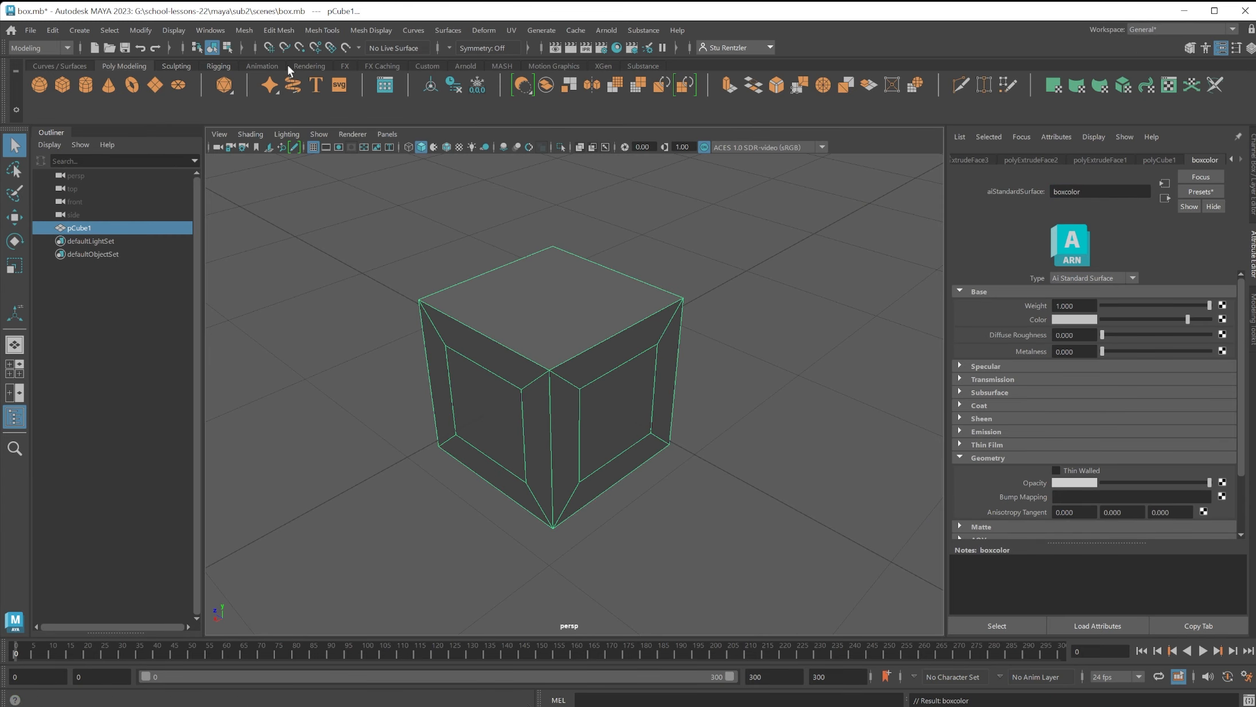
Select the inner panel face on one side of the cube and assign it a new aiStandardSurface material.
left_click(619, 425)
left_click_drag(613, 432, 568, 430, "alt")
right_click_drag(568, 431, 569, 470)
left_click(570, 434)
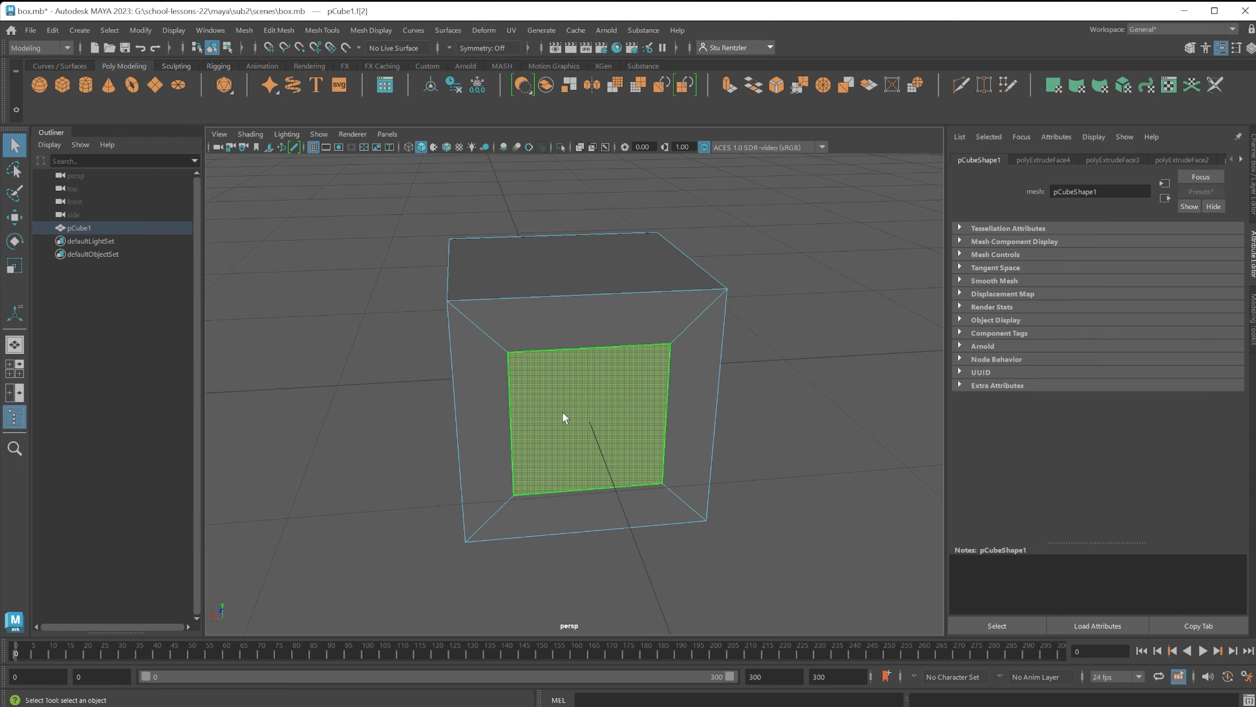
right_click_drag(562, 412, 579, 636)
right_click_drag(619, 360, 613, 691)
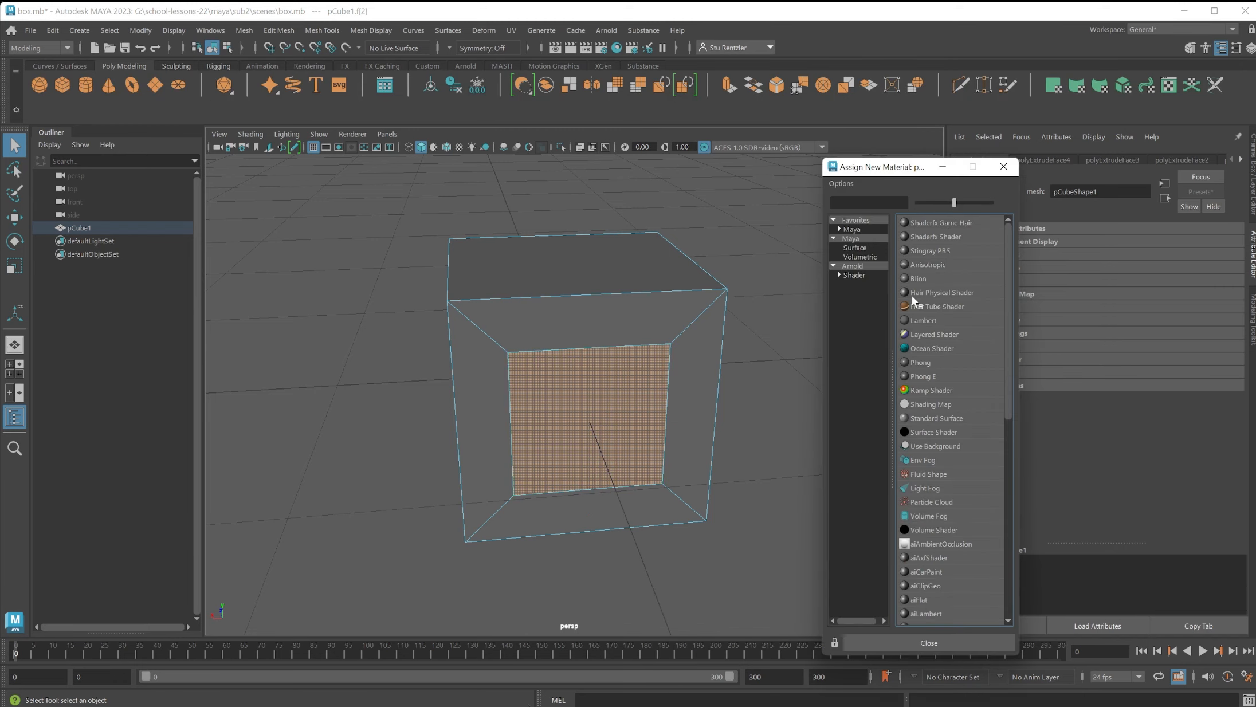
left_click(852, 267)
left_click(891, 362)
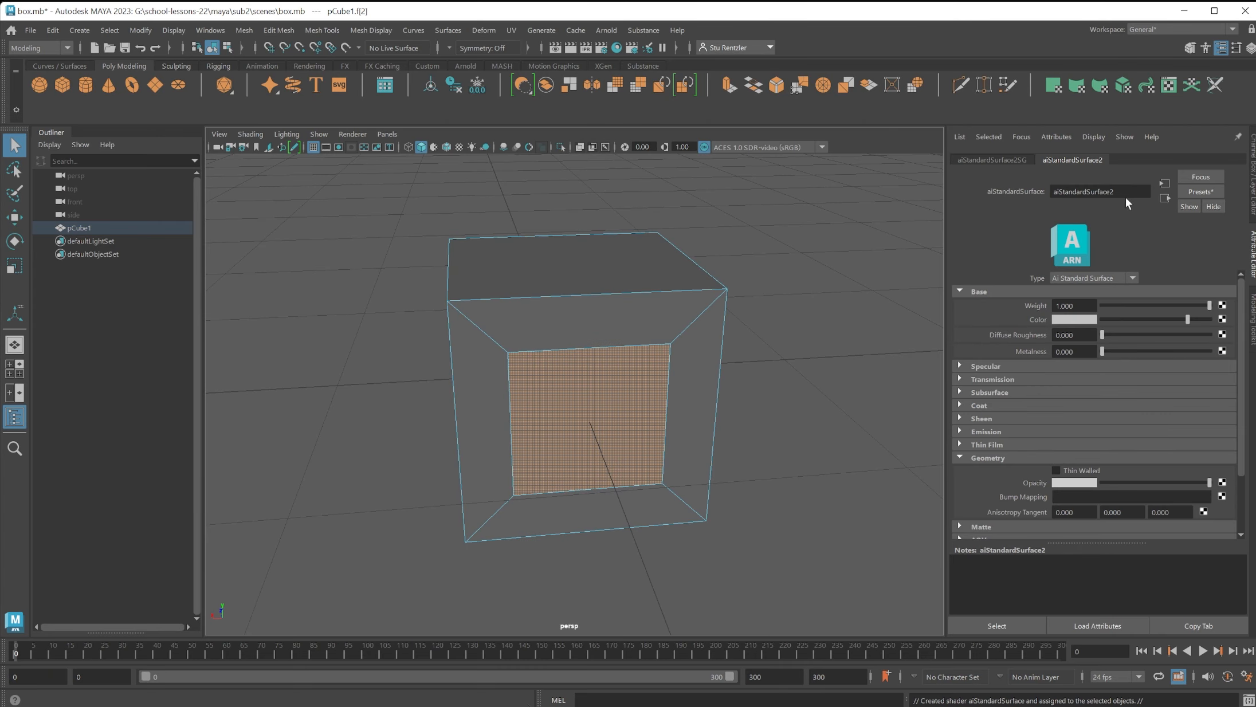
Rename the panel's material boxinset and set its base color to yellow.
double_click(1123, 194)
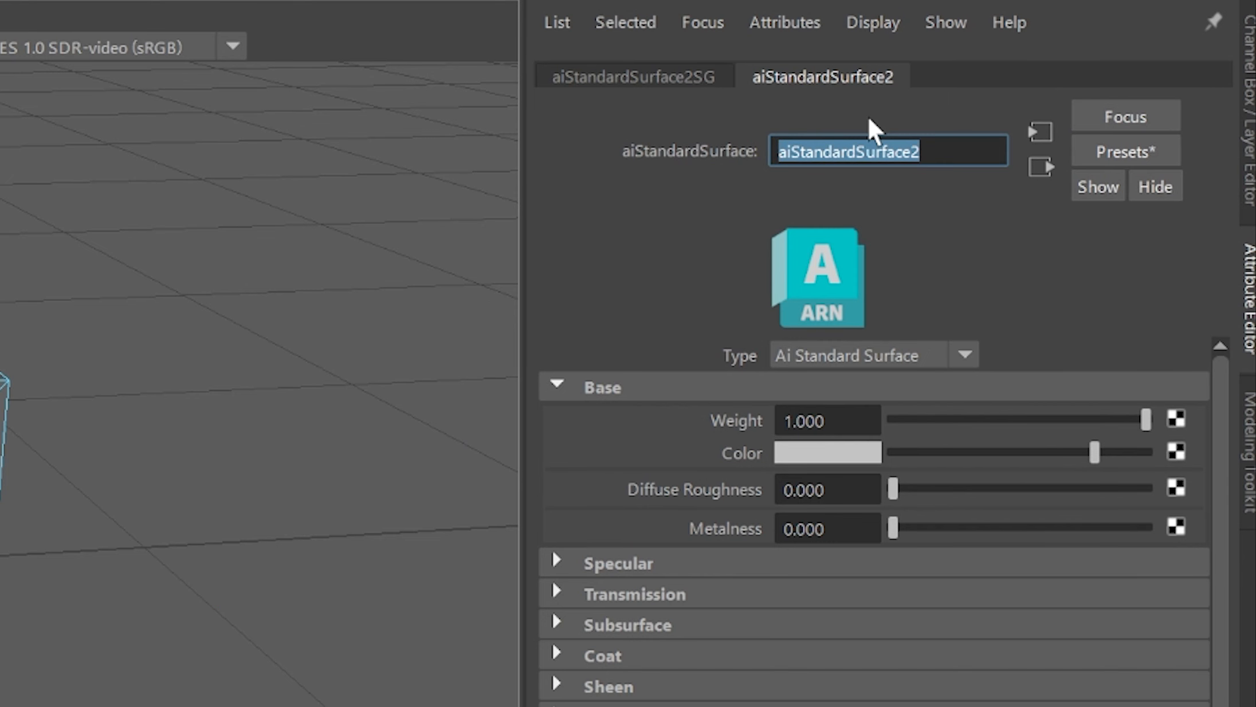
type("boxinset")
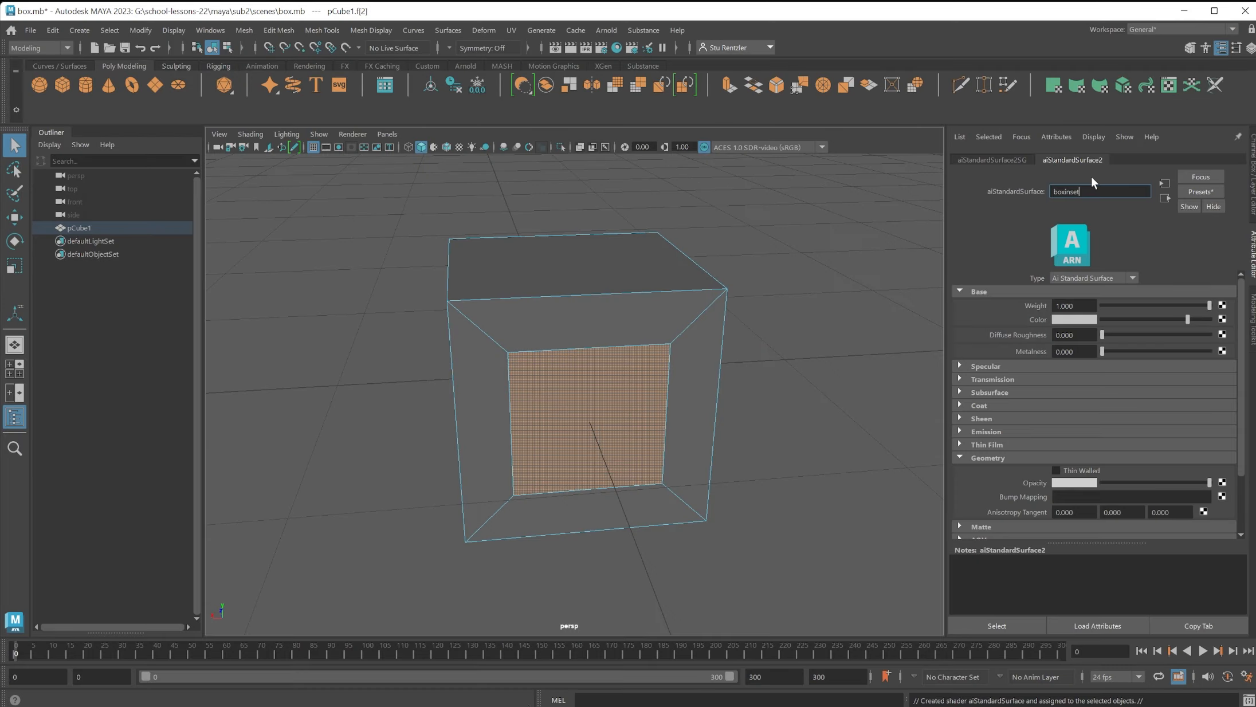
key("Return")
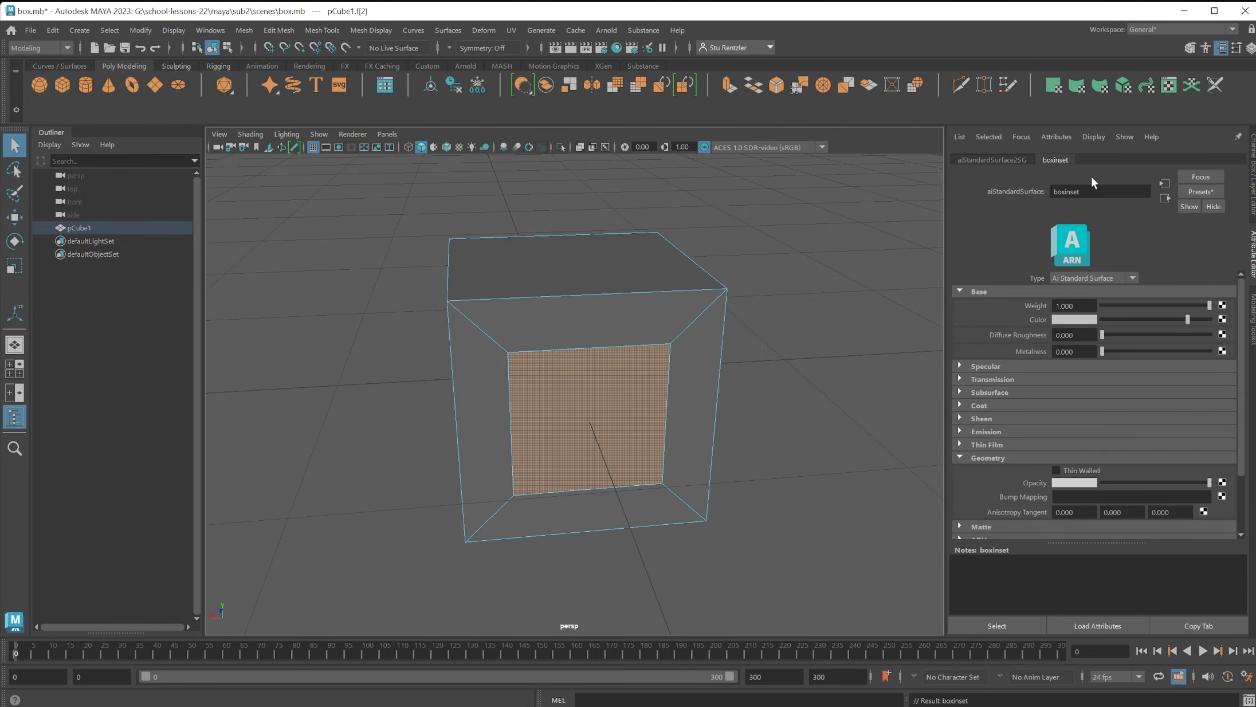
left_click(1076, 318)
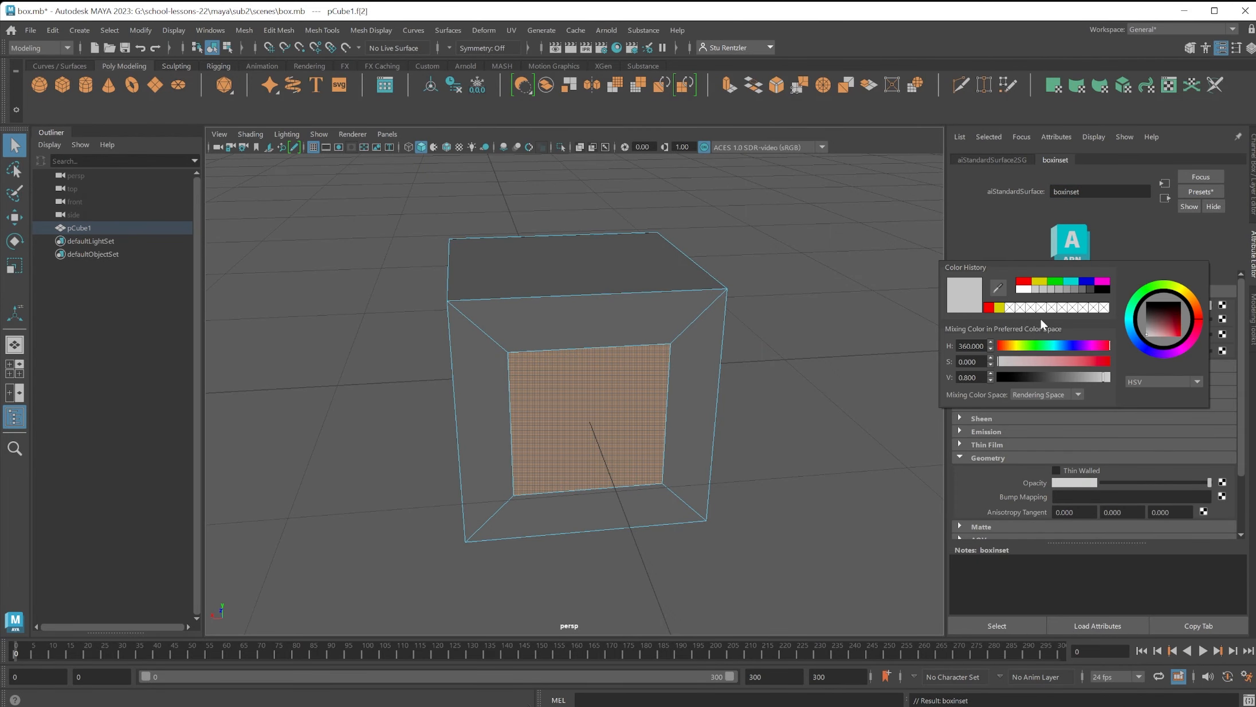
left_click(1040, 281)
Assign the existing boxinset material to the inner panel faces on the cube's other sides.
left_click(637, 354)
left_click_drag(708, 361, 620, 371, "alt")
left_click(620, 369, "shift")
left_click_drag(770, 396, 690, 409, "alt")
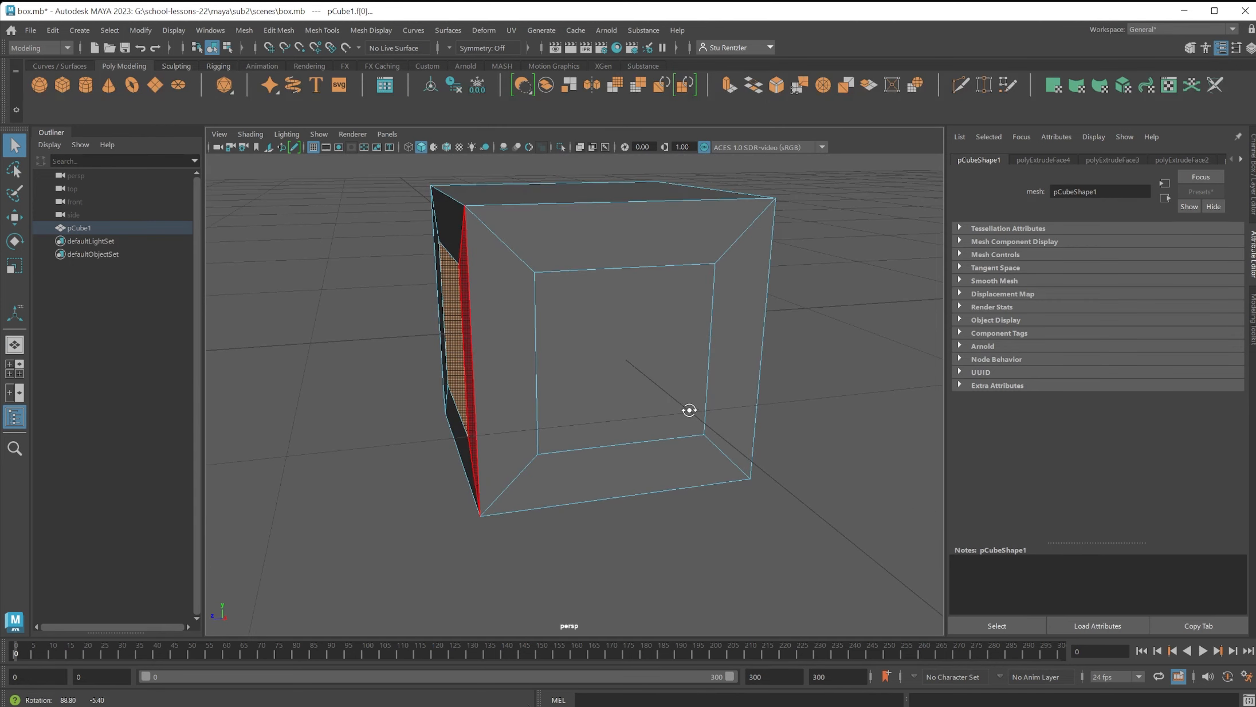
left_click(653, 358, "shift")
right_click(627, 298)
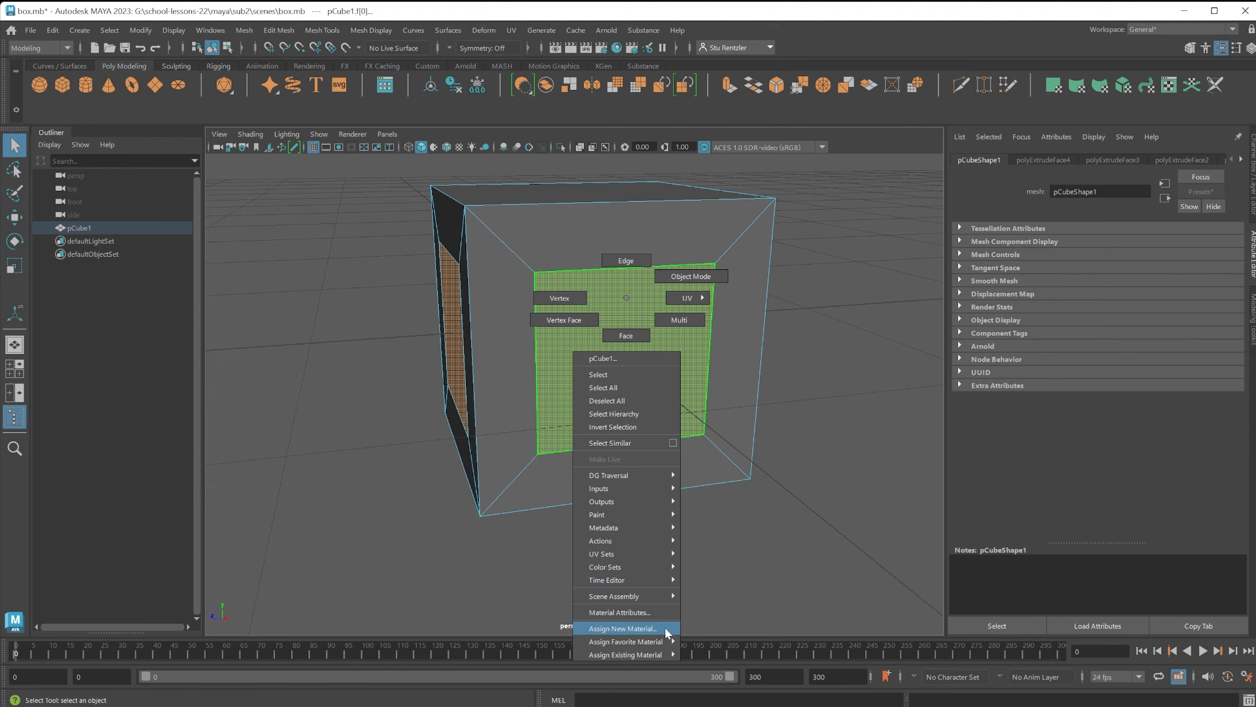
mouse_move(658, 657)
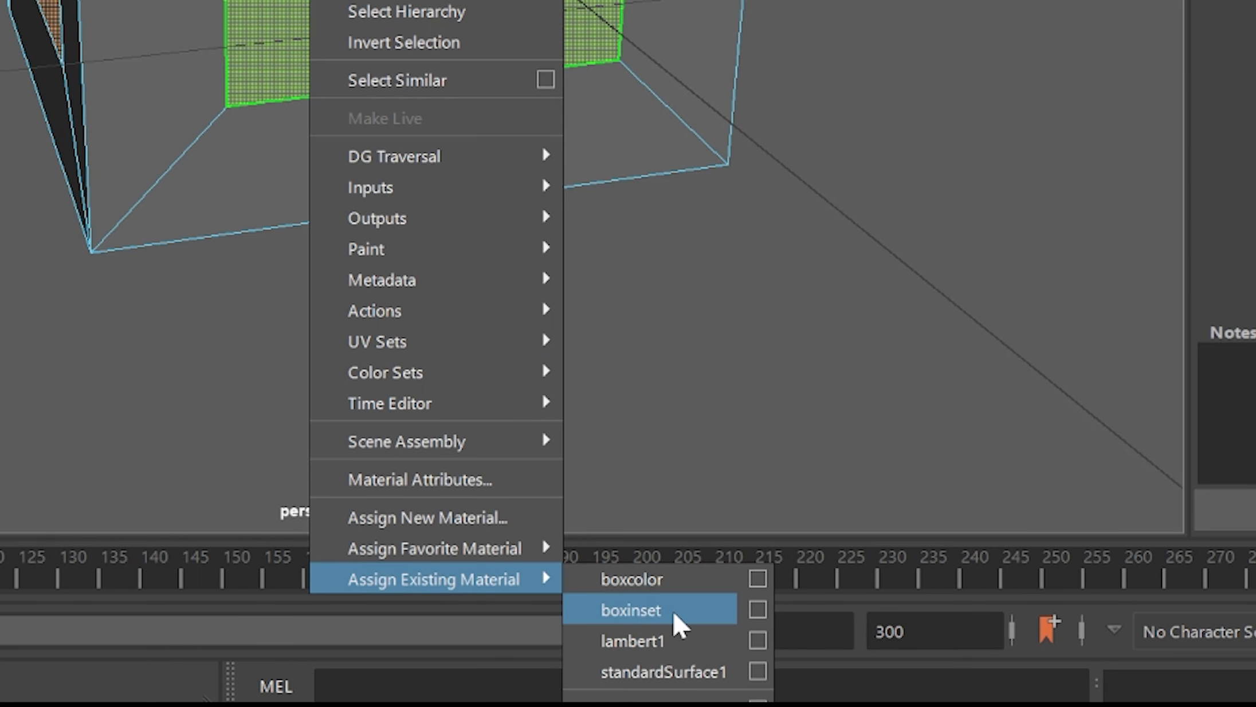
left_click(742, 668)
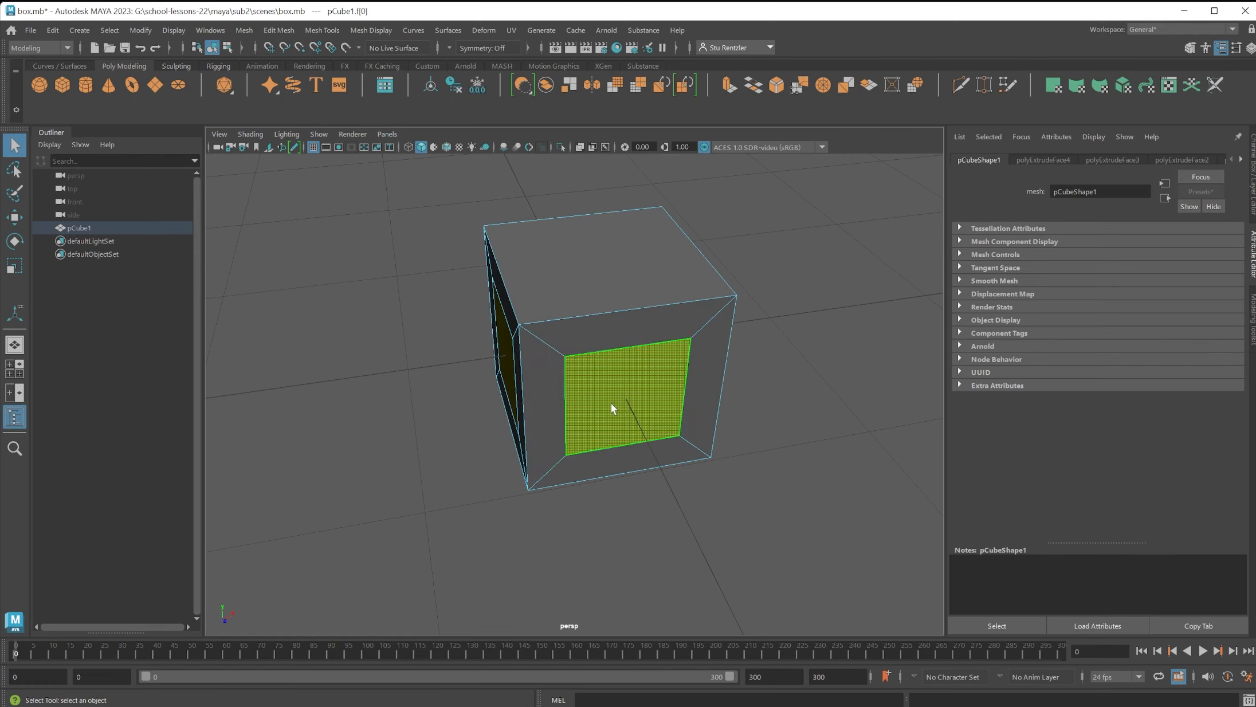
Move the yellow inner panel face on each of the cube's four sides inward to recess it within its frame.
left_click(15, 218)
left_click_drag(646, 438, 711, 429, "shift")
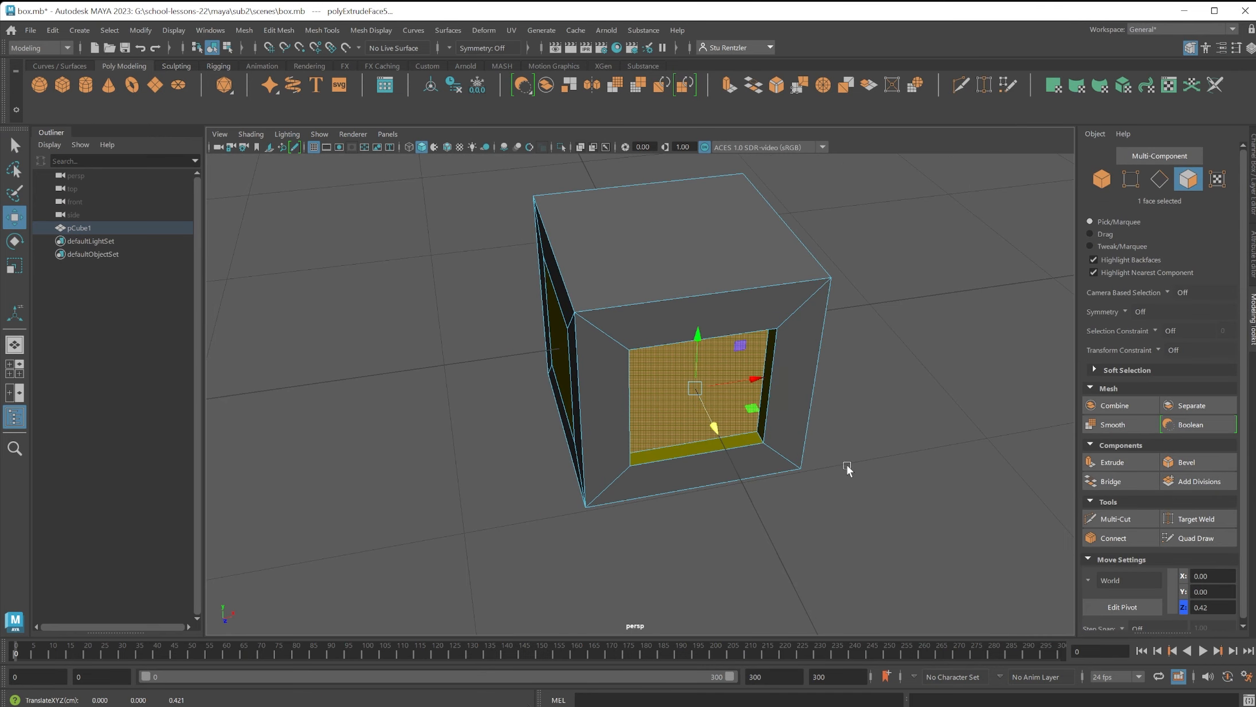
left_click_drag(847, 466, 769, 405, "alt")
left_click(718, 398)
left_click_drag(845, 445, 784, 377, "alt")
left_click(690, 378)
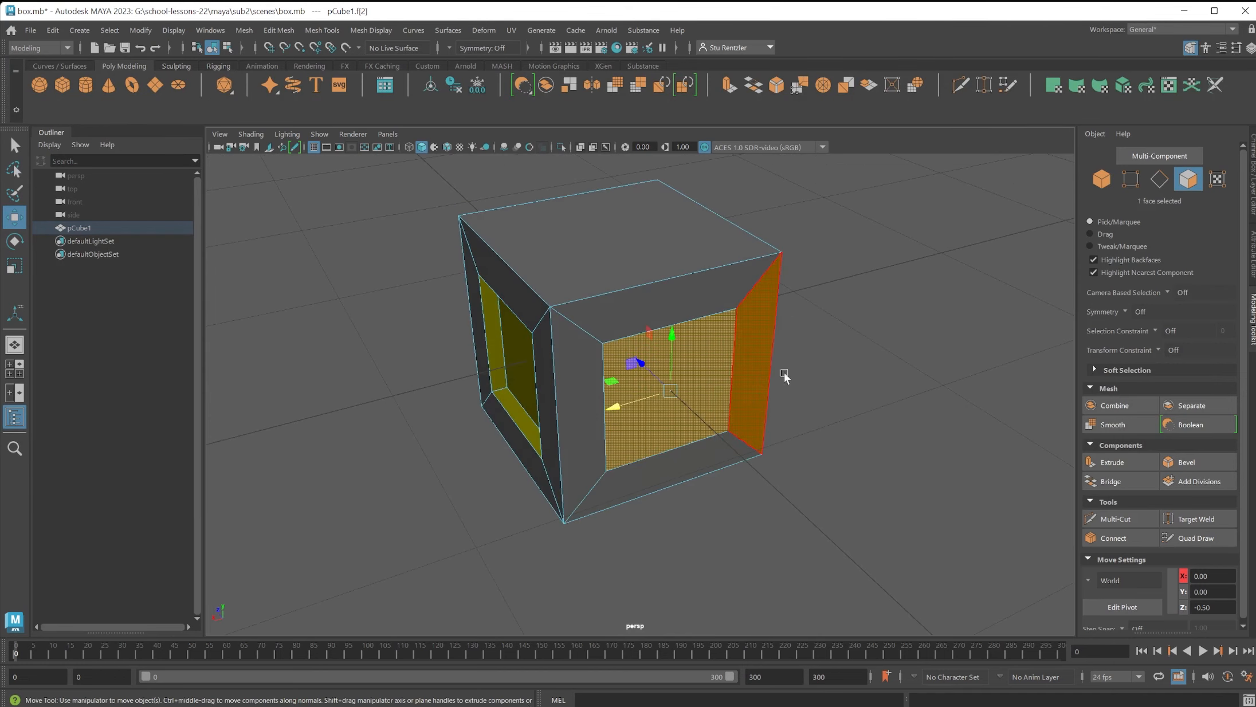
left_click_drag(637, 362, 734, 421, "shift")
left_click(679, 397)
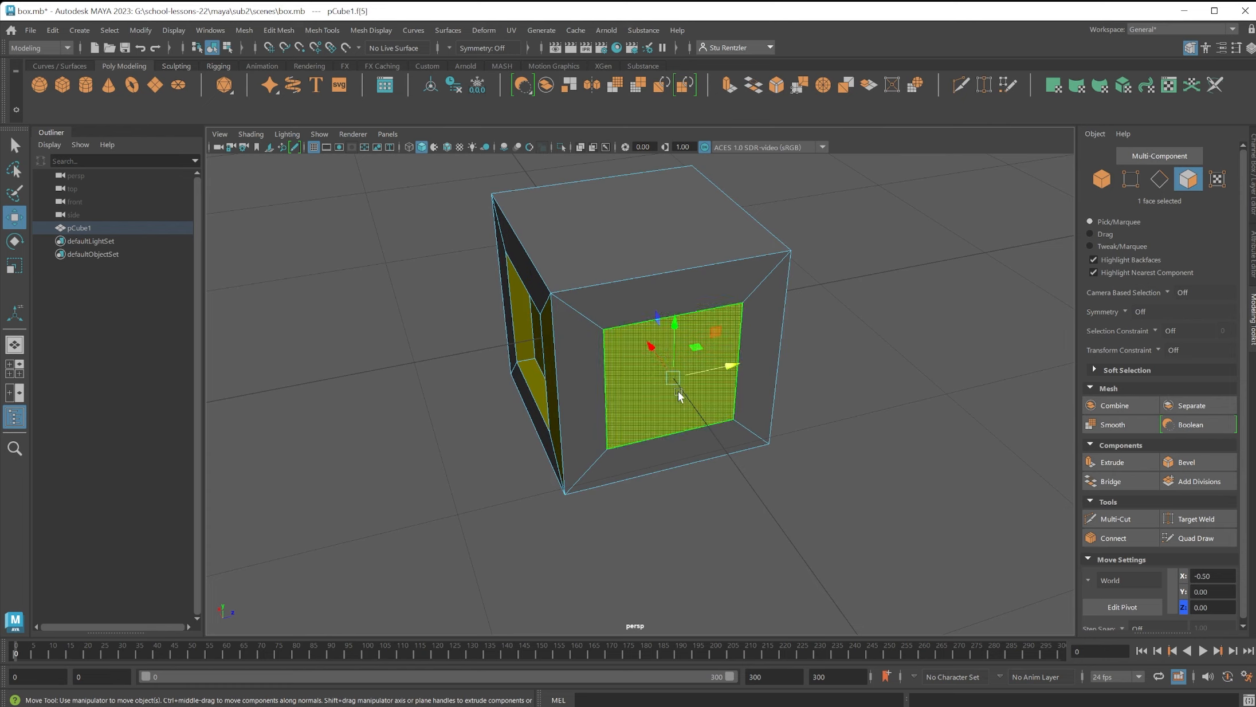
left_click_drag(651, 349, 636, 345, "shift")
left_click_drag(746, 409, 798, 420, "alt")
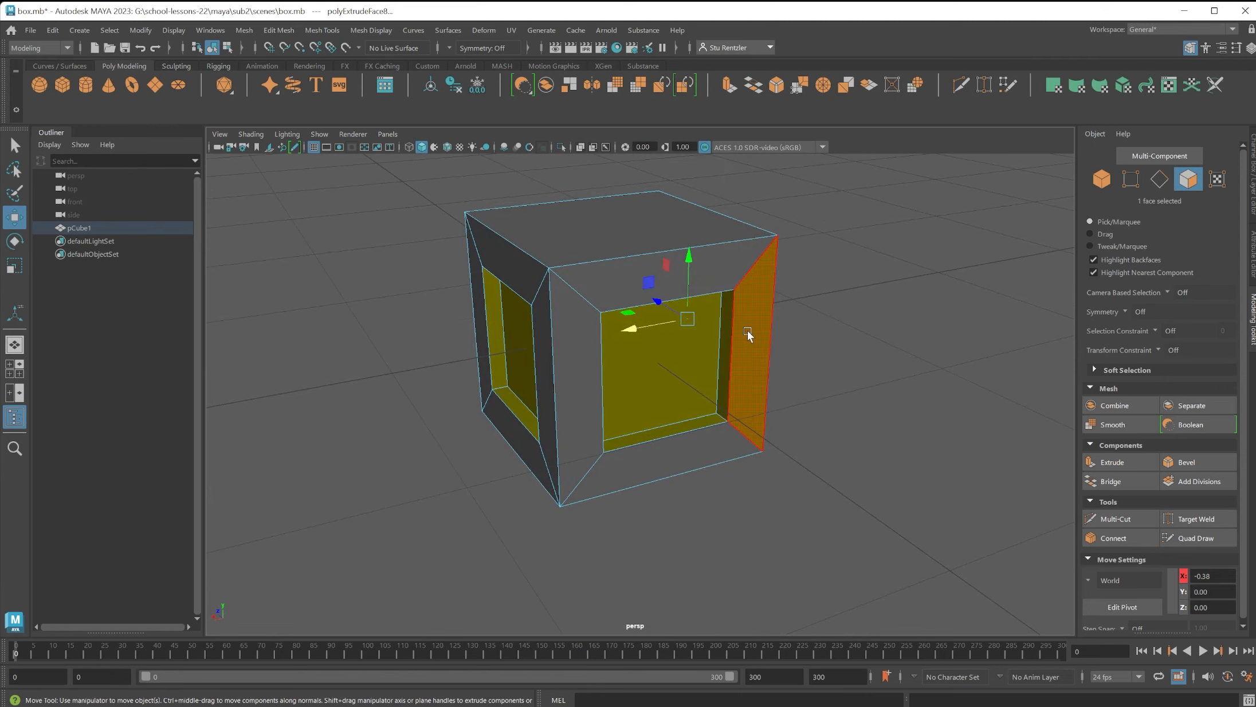
Clear the face selection and examine the recessed panels and surrounding frame on the cube's sides.
left_click(904, 478)
left_click_drag(841, 435, 822, 406, "alt")
scroll(809, 412, "up", 3)
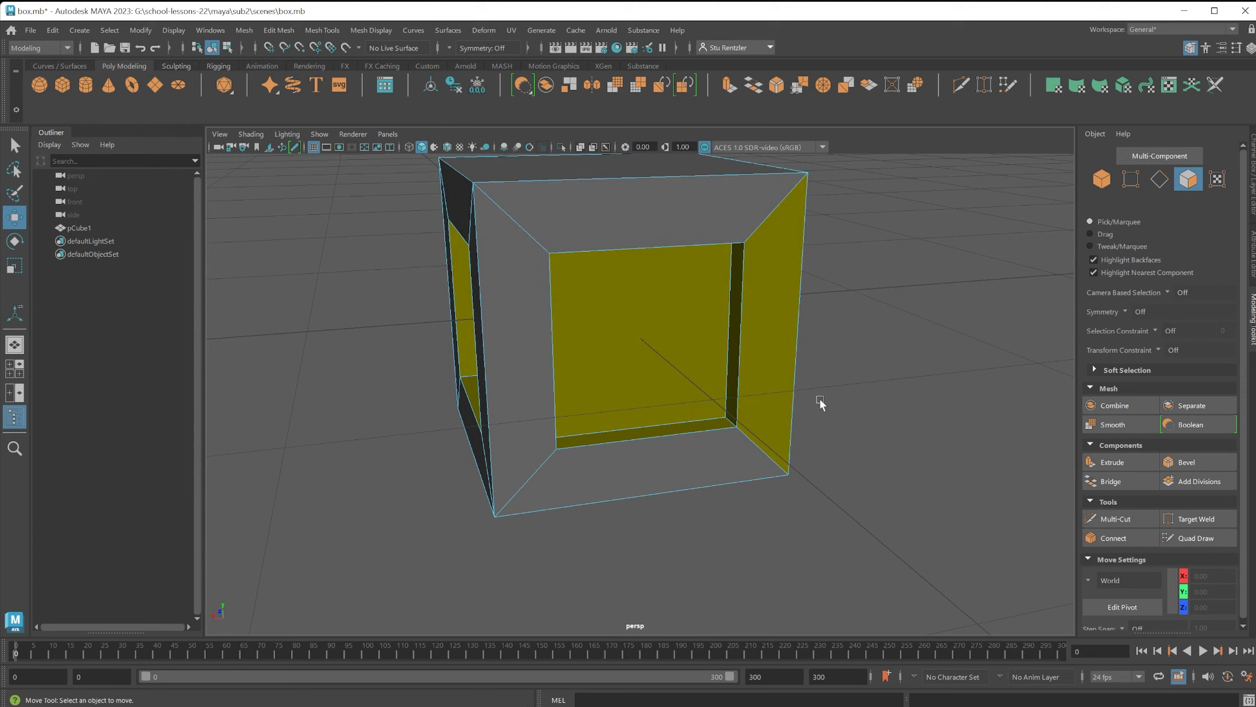
left_click(777, 361)
right_click_drag(784, 227, 876, 587)
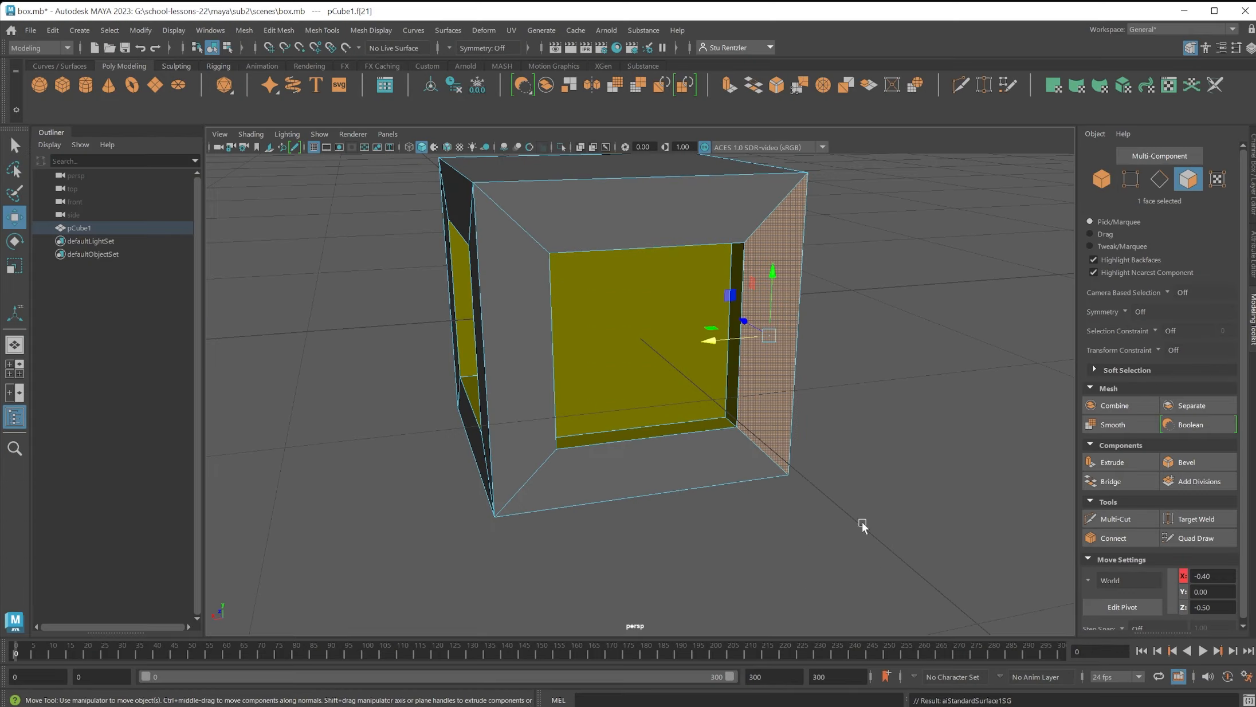
left_click(843, 470)
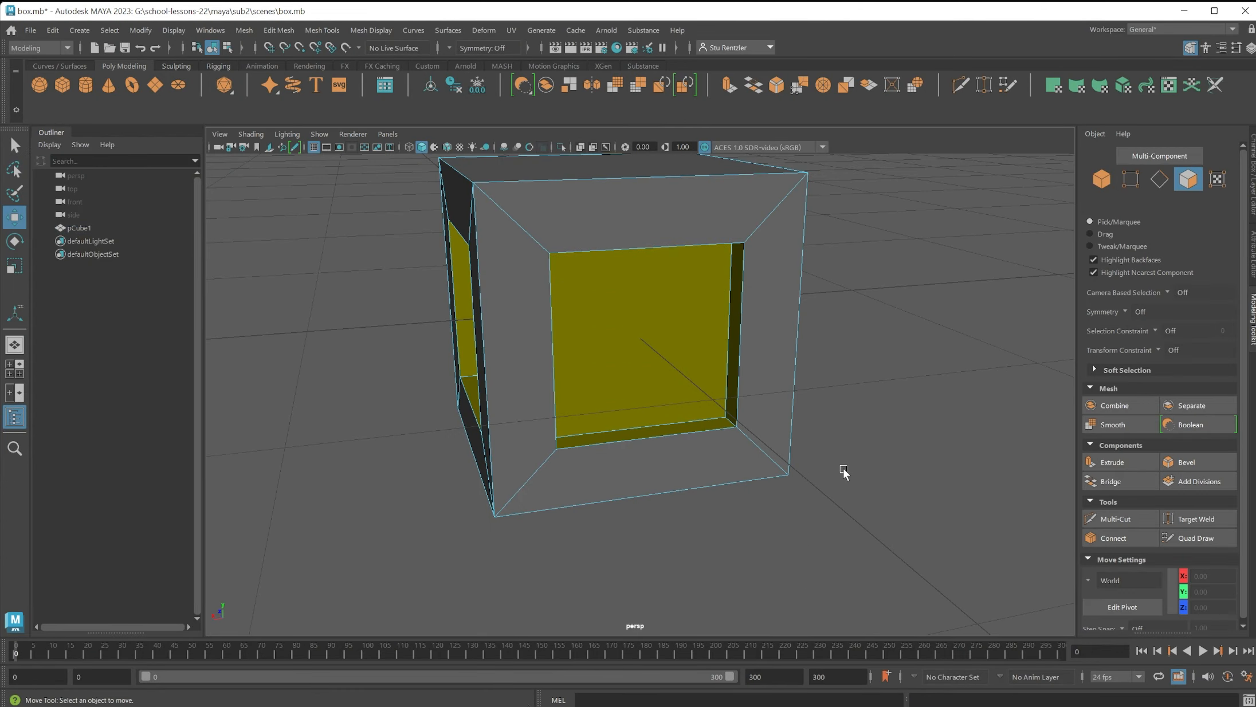
scroll(843, 469, "up", 5)
scroll(843, 470, "down", 9)
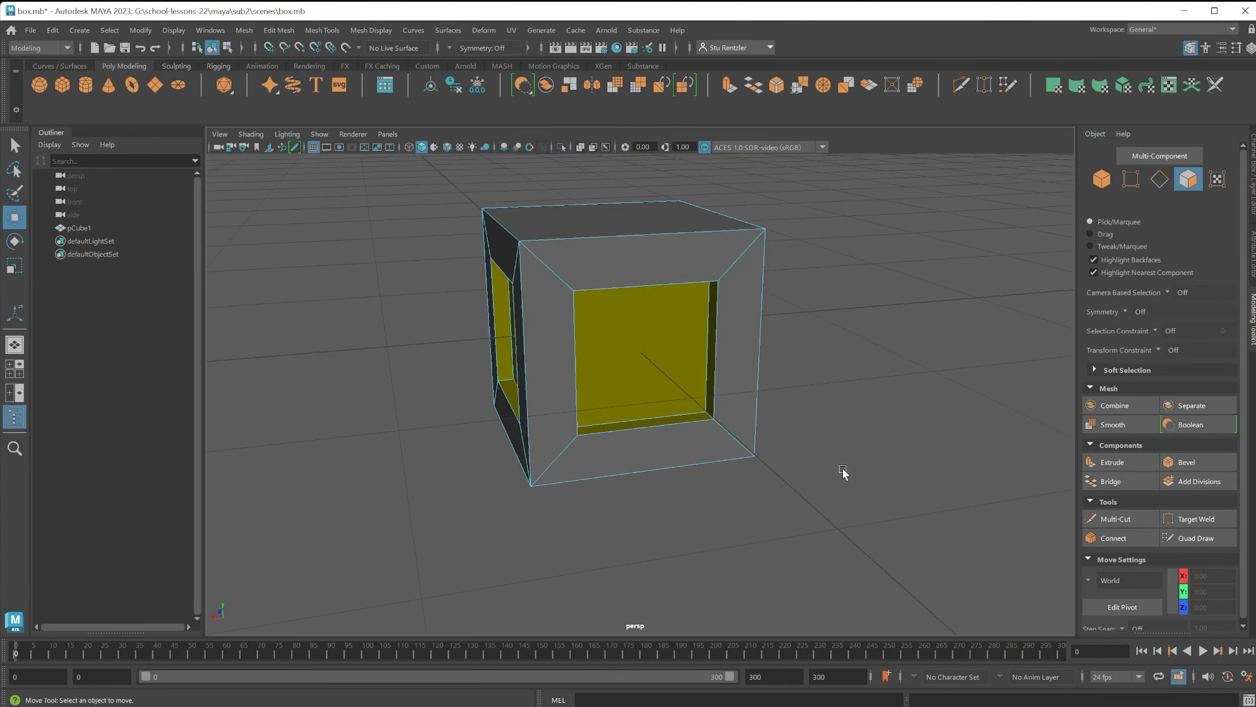
Select the whole cube in object mode and apply automatic UV mapping with the UV Editor open.
left_click(660, 288)
right_click_drag(659, 289, 725, 267)
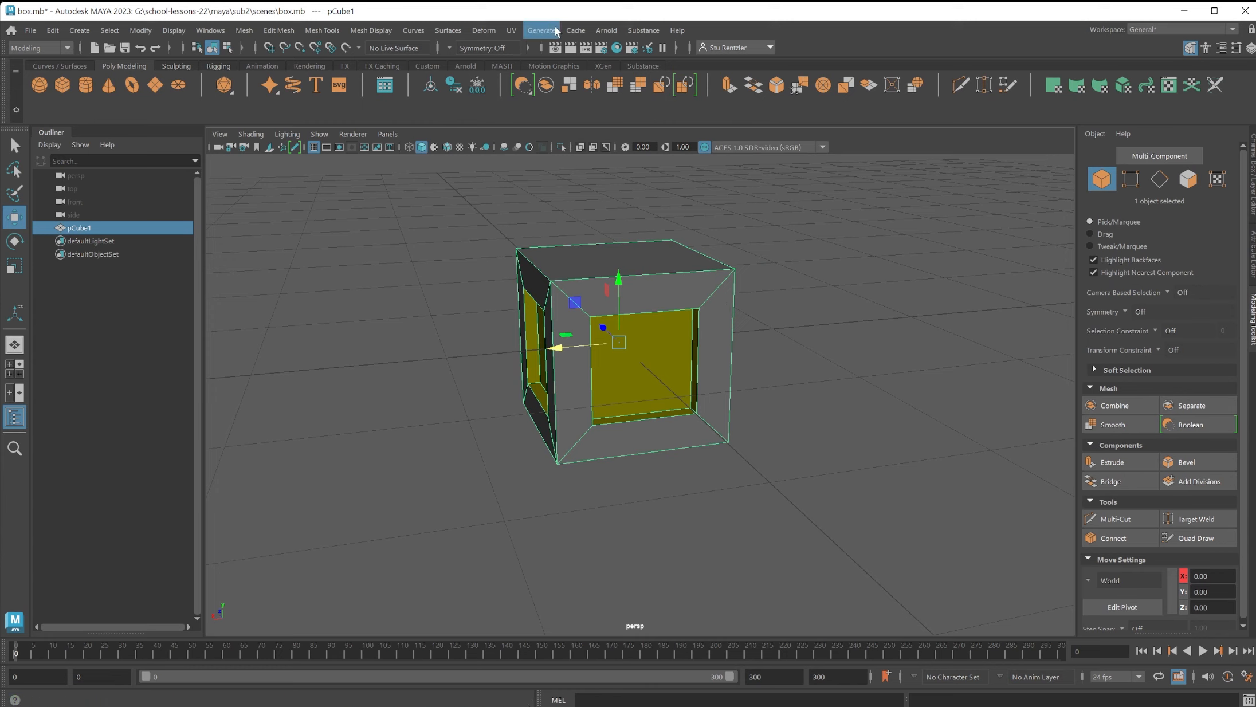
left_click(510, 31)
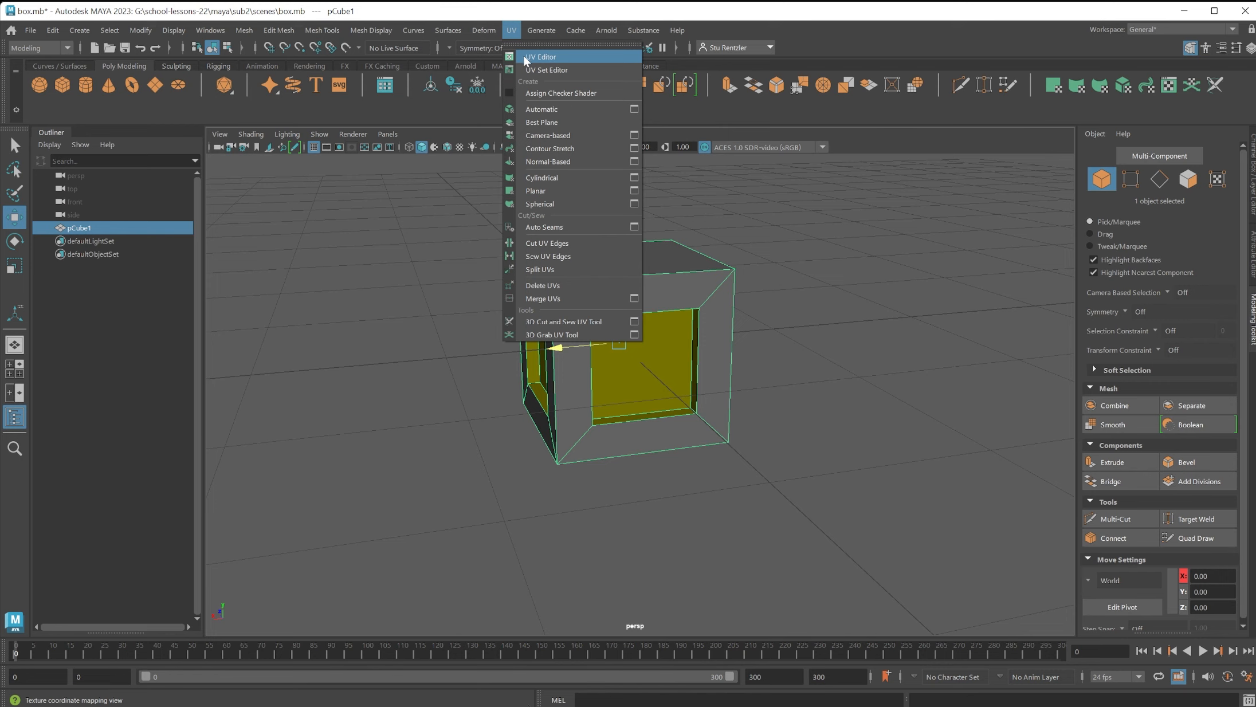
left_click(534, 58)
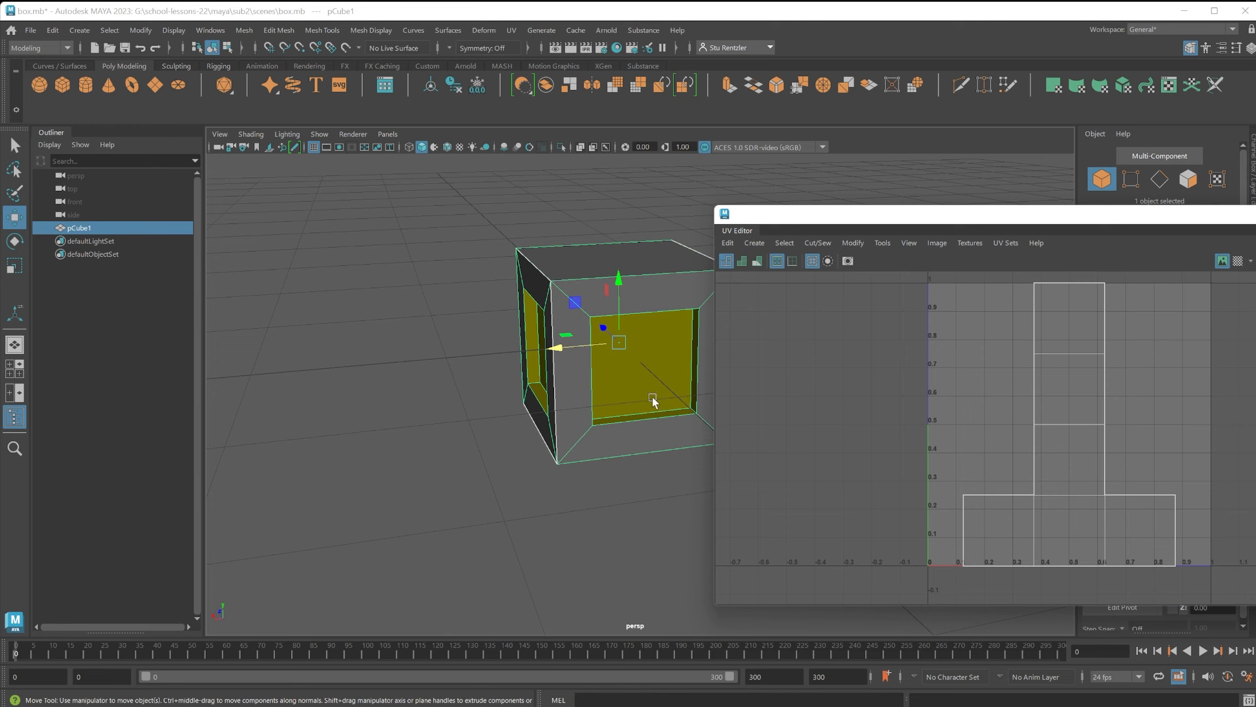
scroll(549, 365, "down", 2)
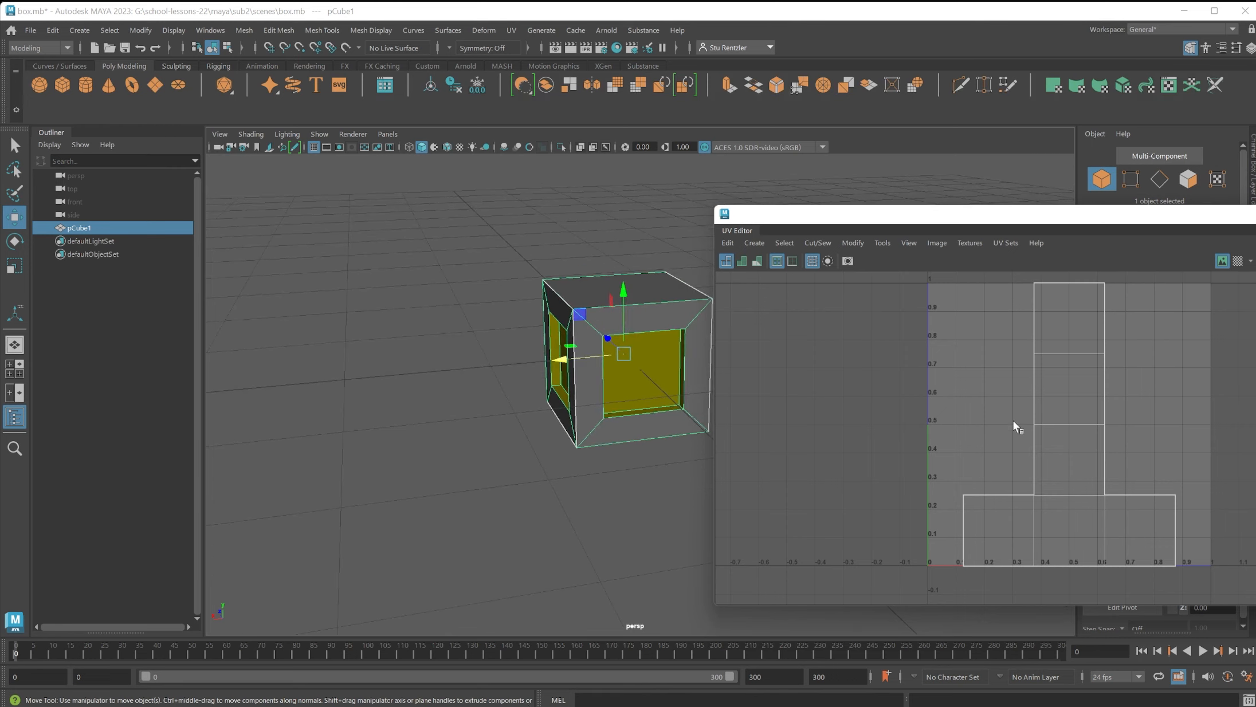
left_click(511, 29)
left_click(527, 110)
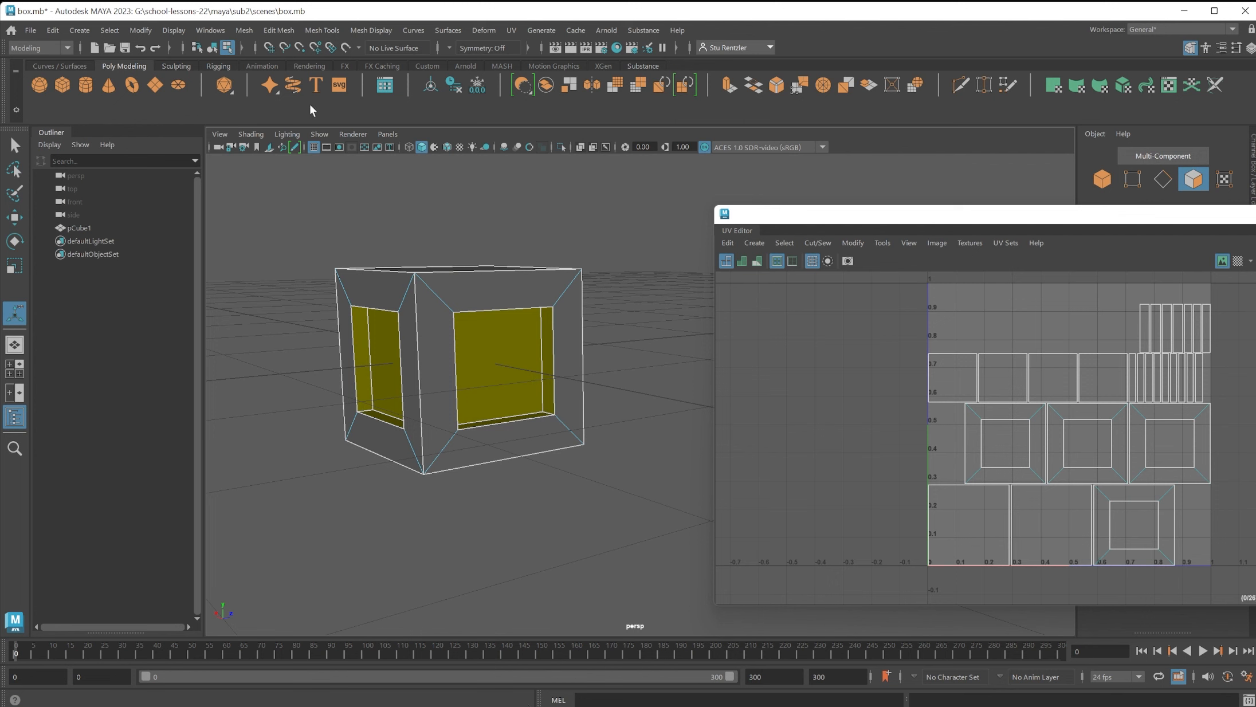
Export only the selected cube in FBX format to the scenes folder, overwriting the existing box1.fbx.
left_click(30, 29)
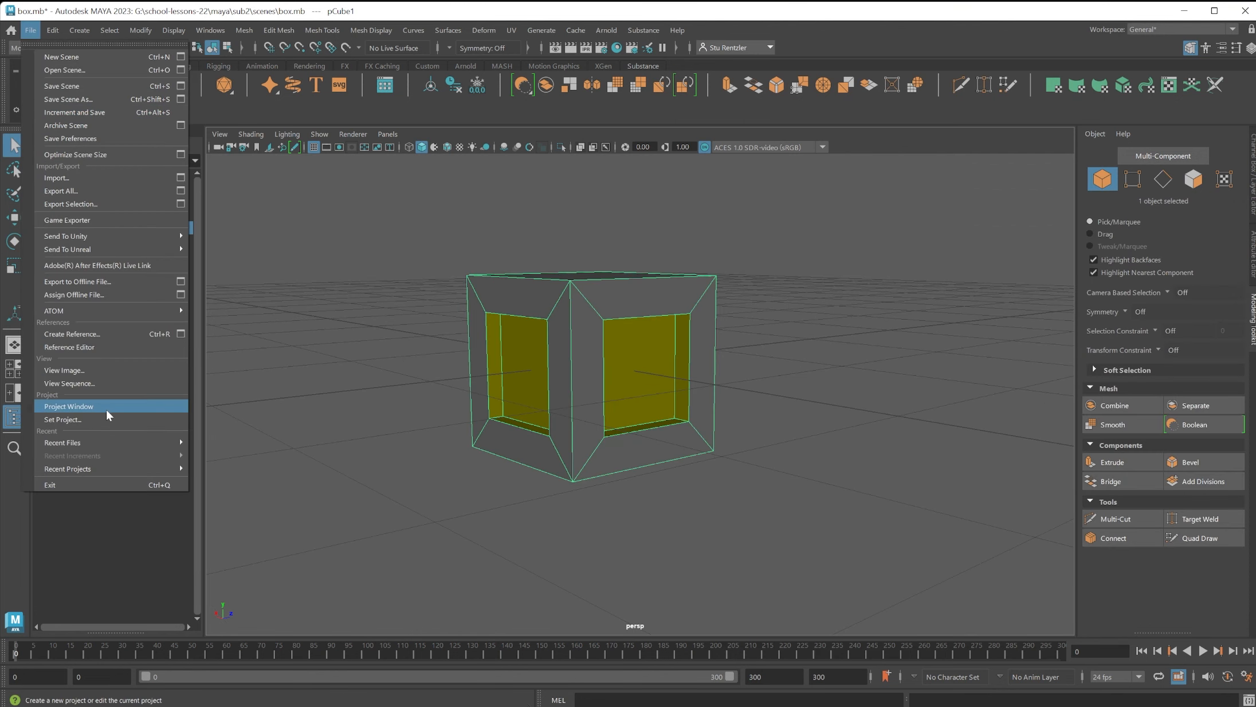
left_click(91, 204)
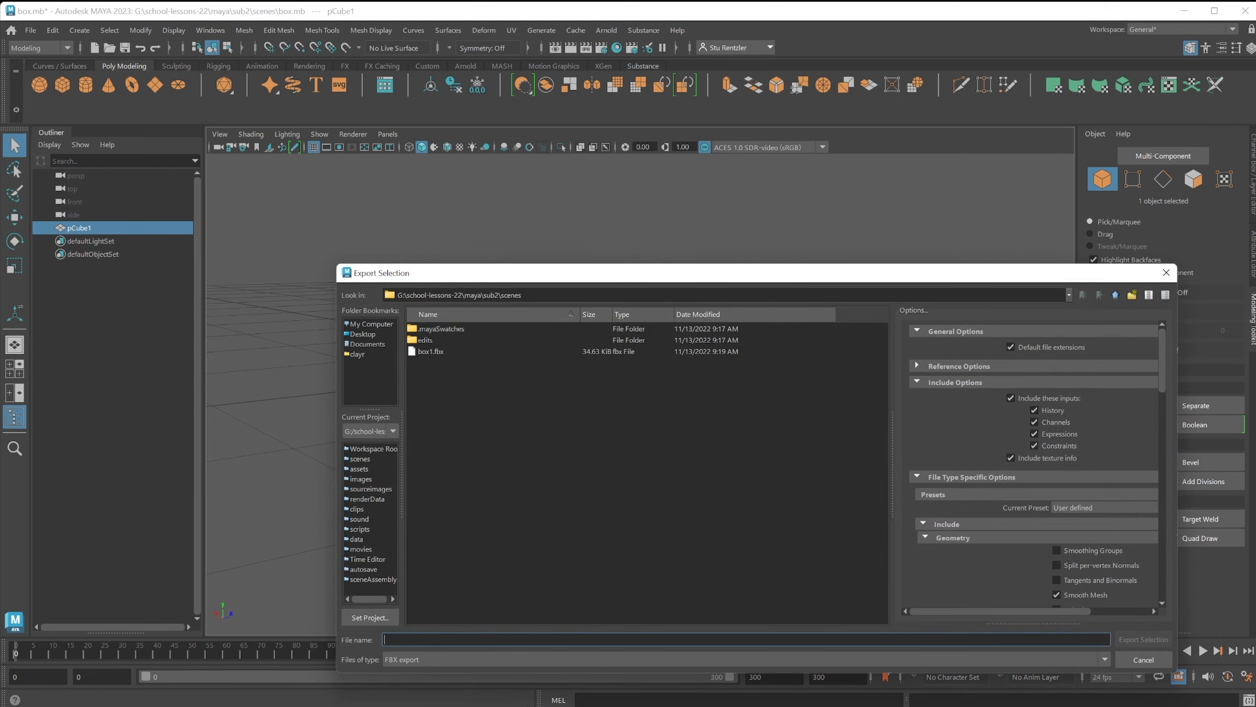
left_click(427, 352)
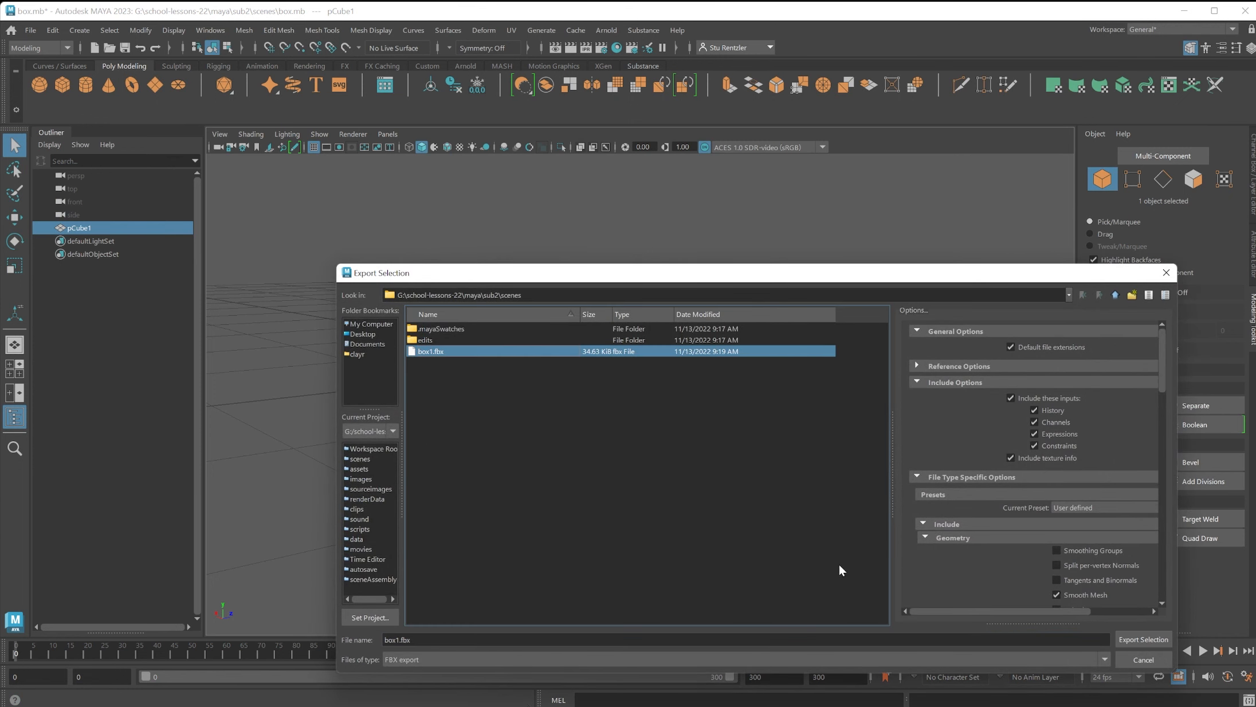
left_click(1143, 639)
left_click(725, 493)
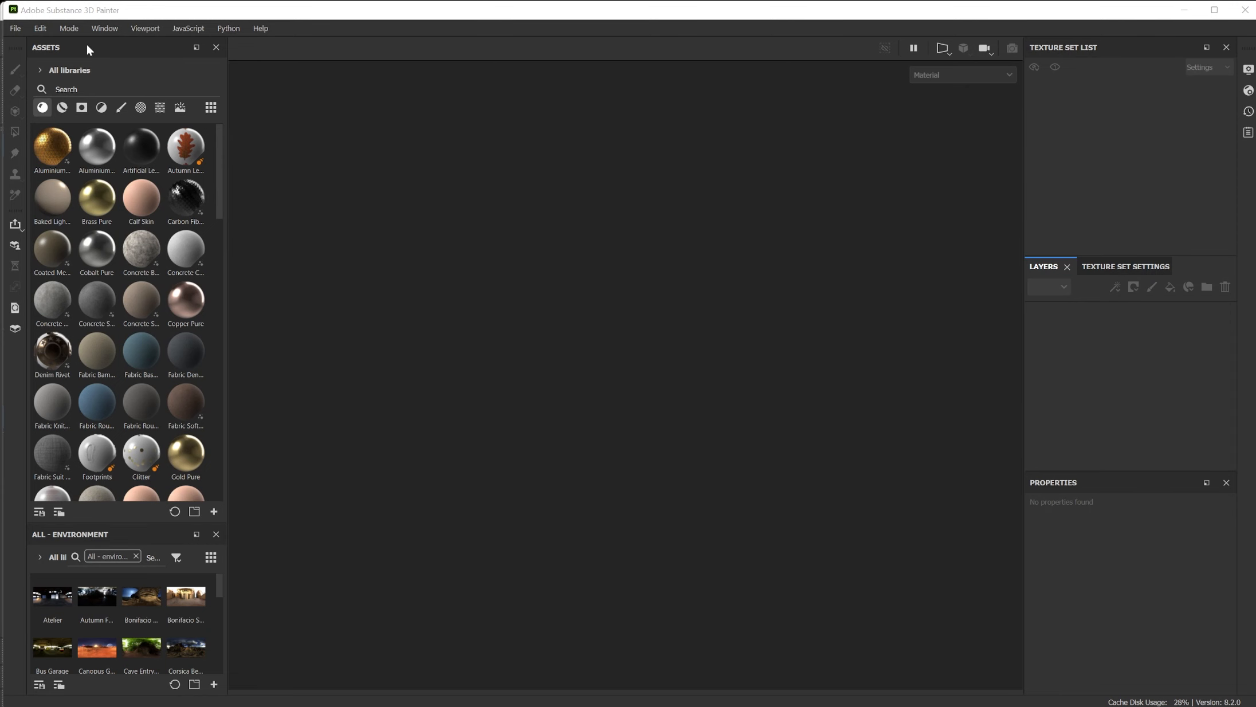
In Substance 3D Painter, set up a new project with the ASM - PBR Metallic Roughness template and 1024 document resolution.
left_click(16, 28)
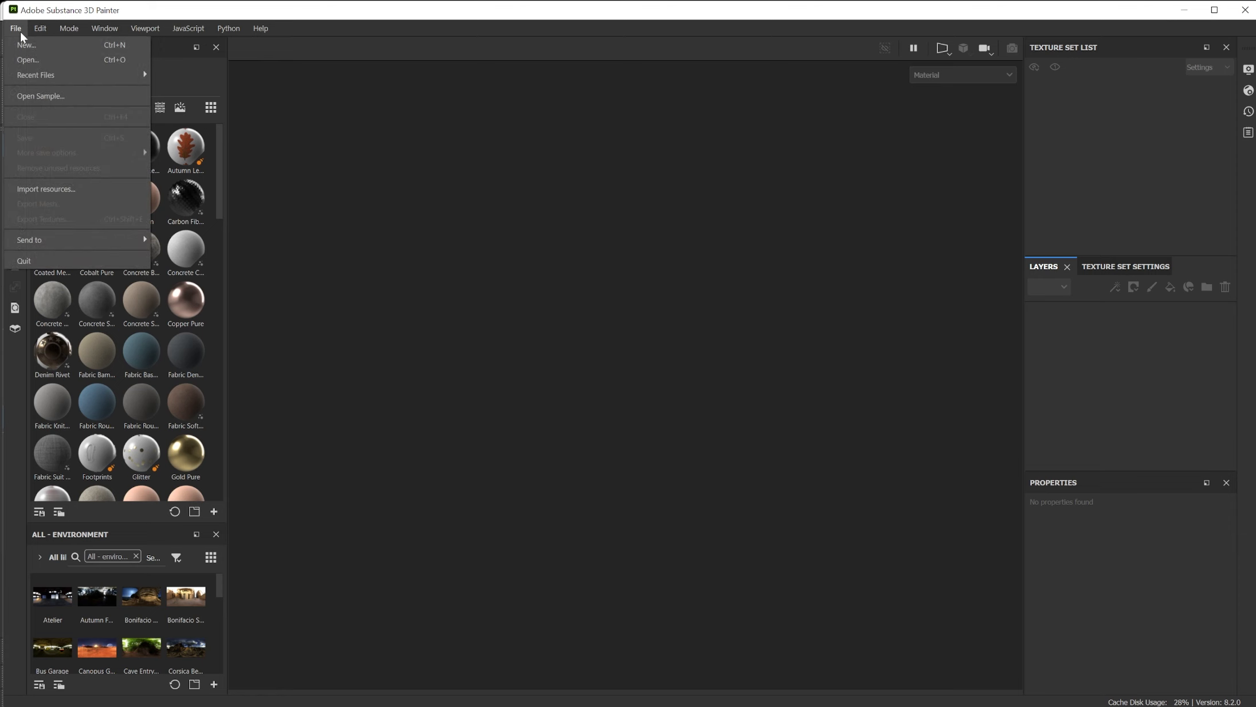
left_click(26, 42)
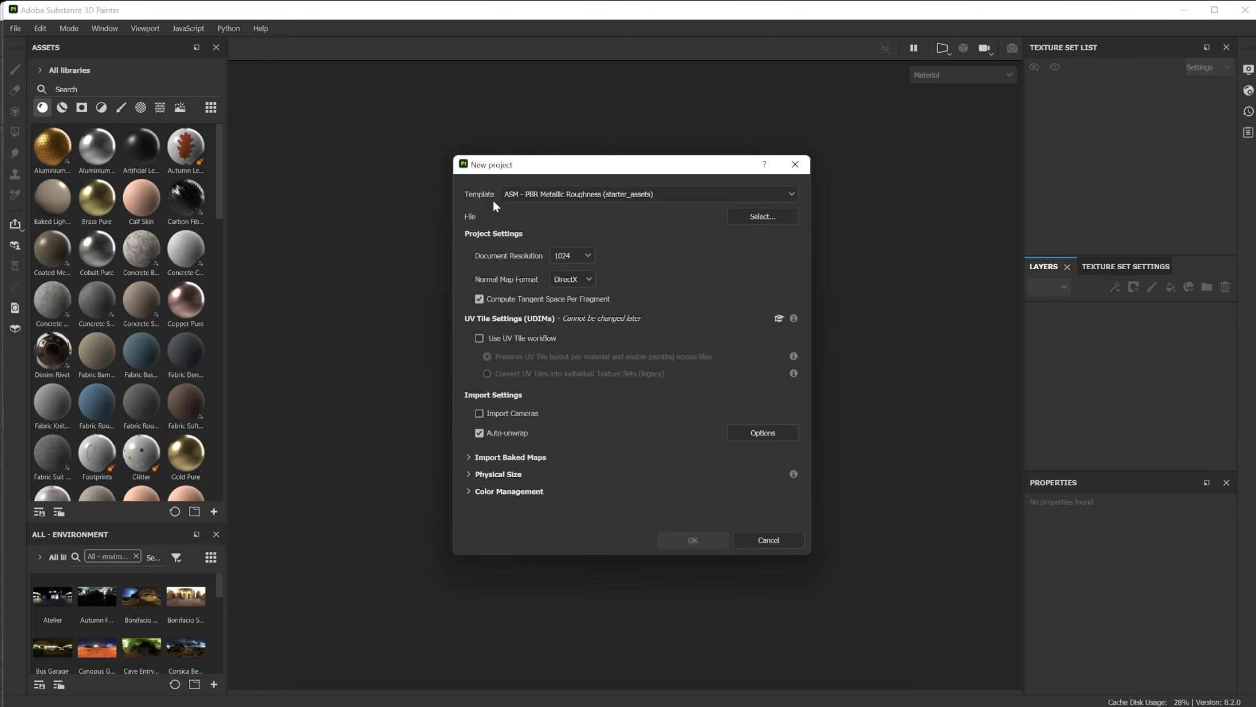
left_click(621, 196)
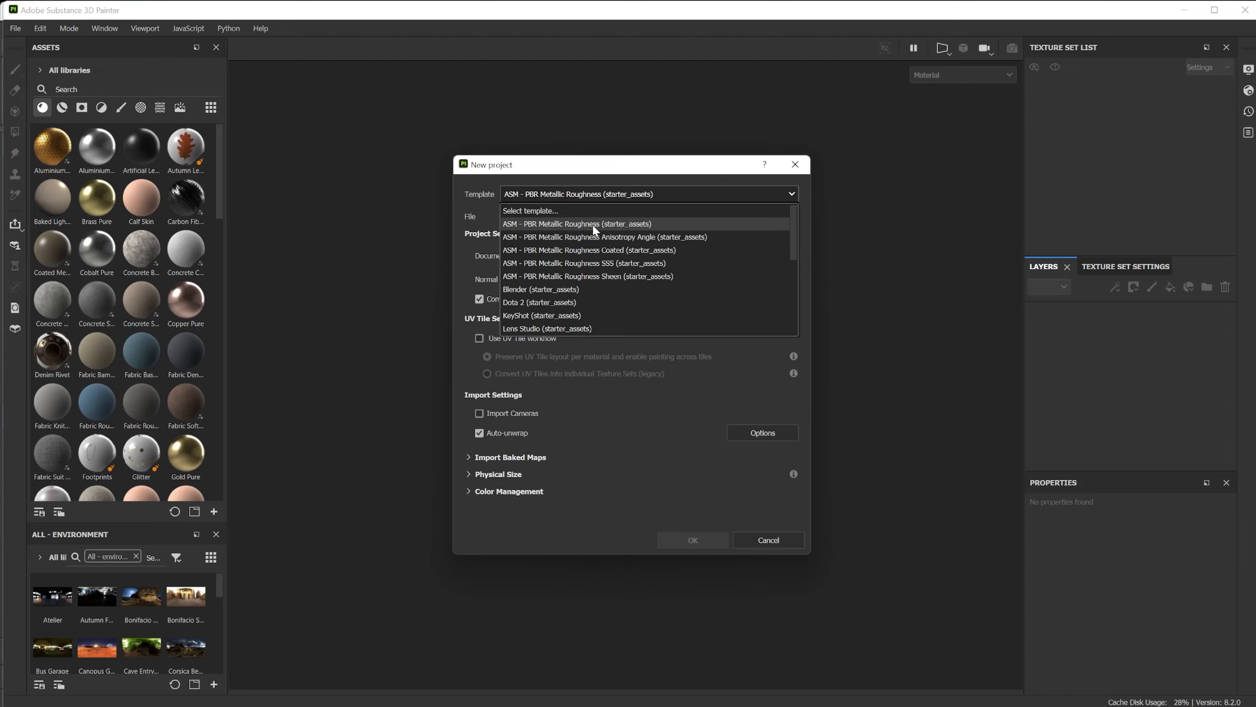
scroll(540, 295, "down", 5)
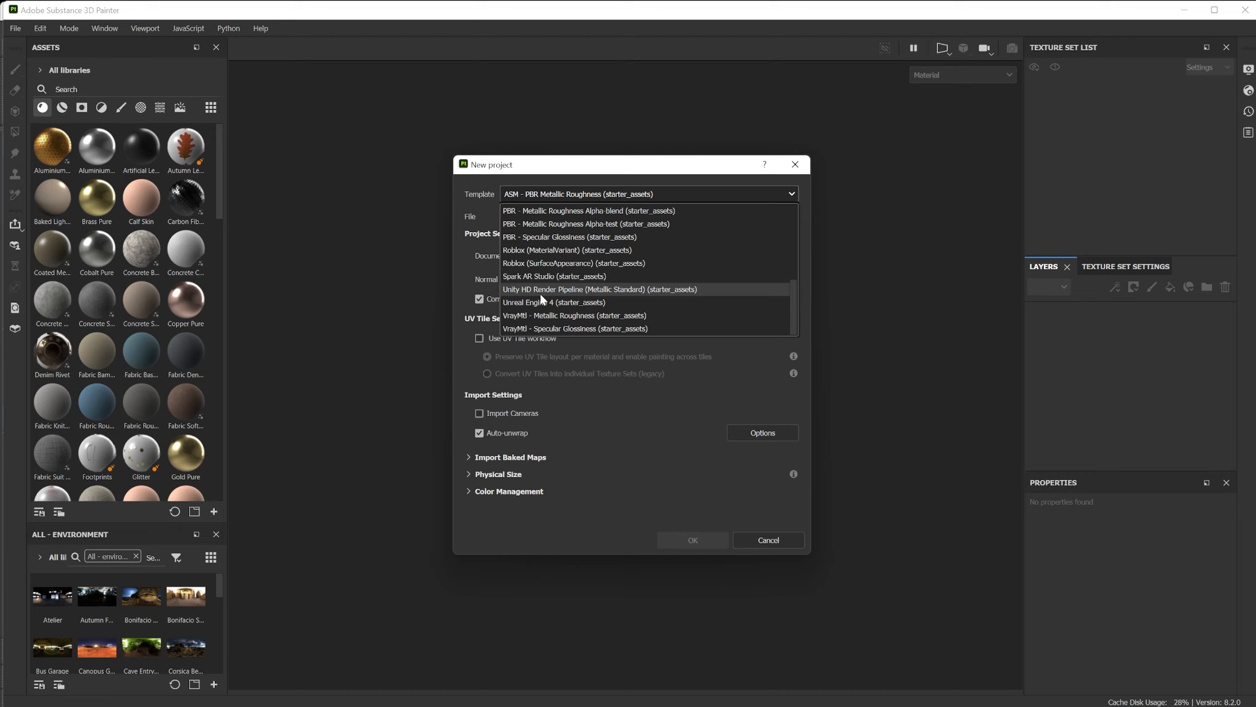
scroll(577, 271, "up", 5)
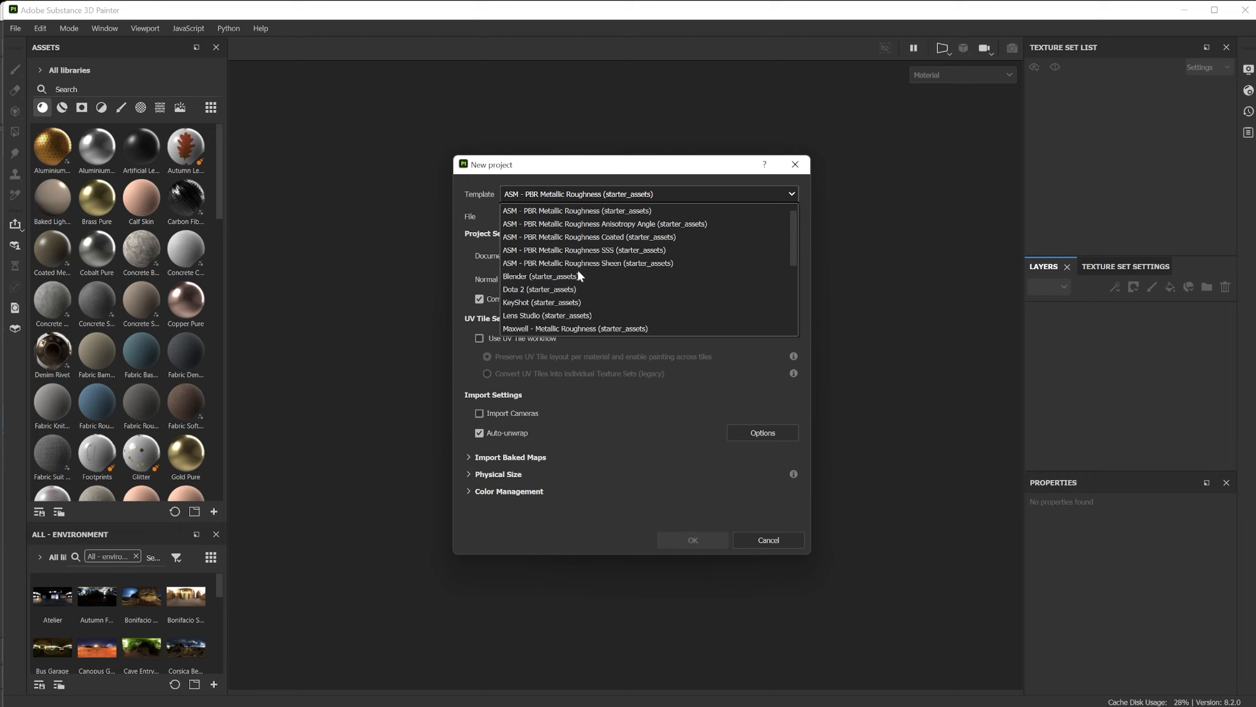
scroll(578, 273, "up", 1)
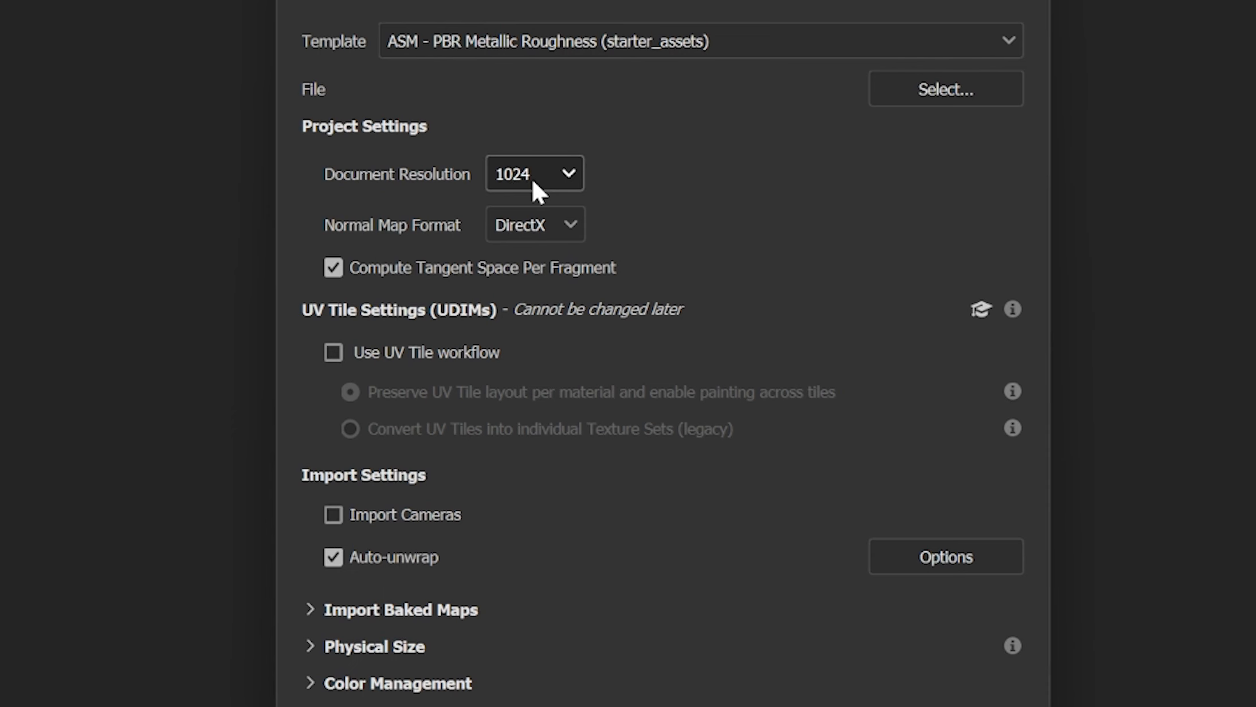
left_click(534, 183)
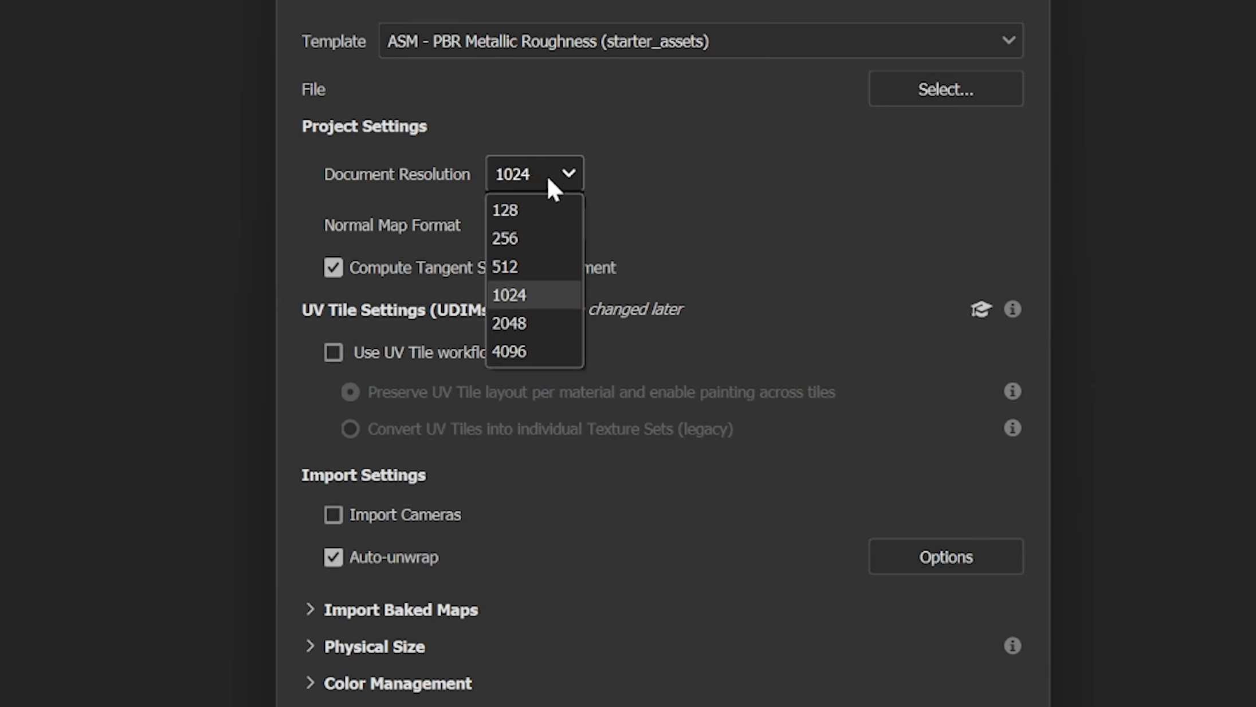
left_click(678, 175)
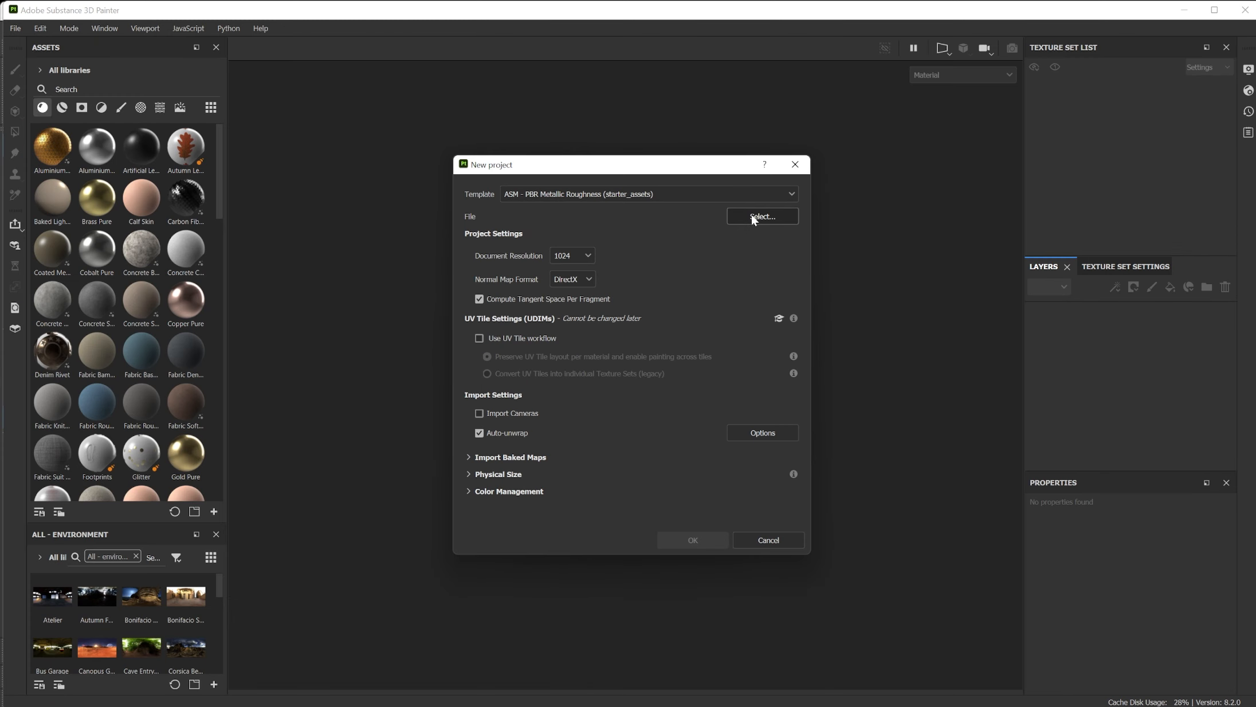
Choose box1.fbx from the scenes folder as the project's mesh and create the project.
left_click(753, 218)
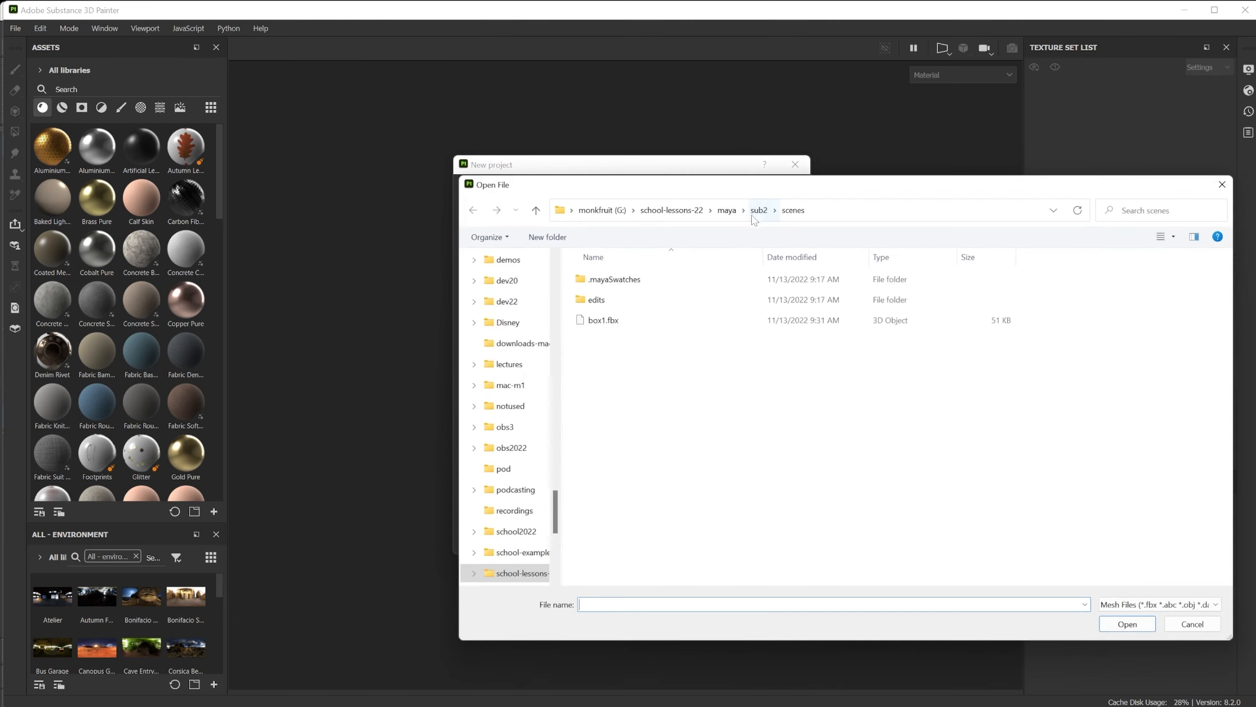
left_click(593, 322)
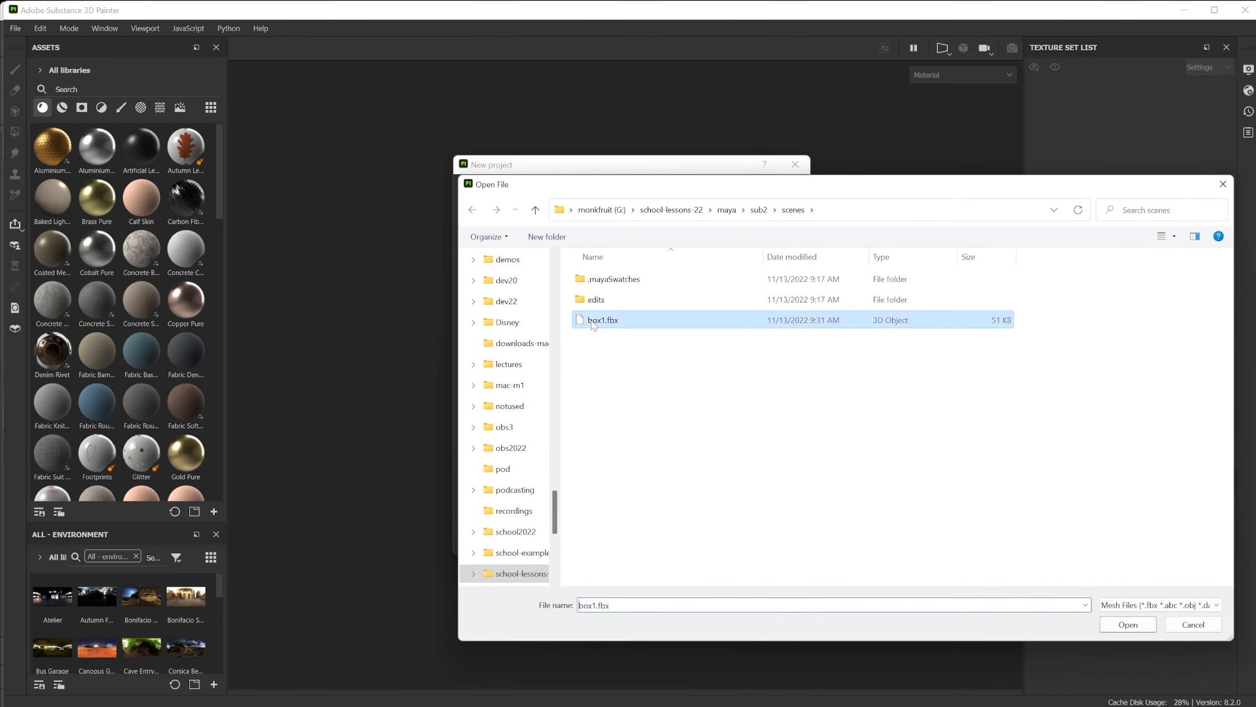
left_click(1111, 632)
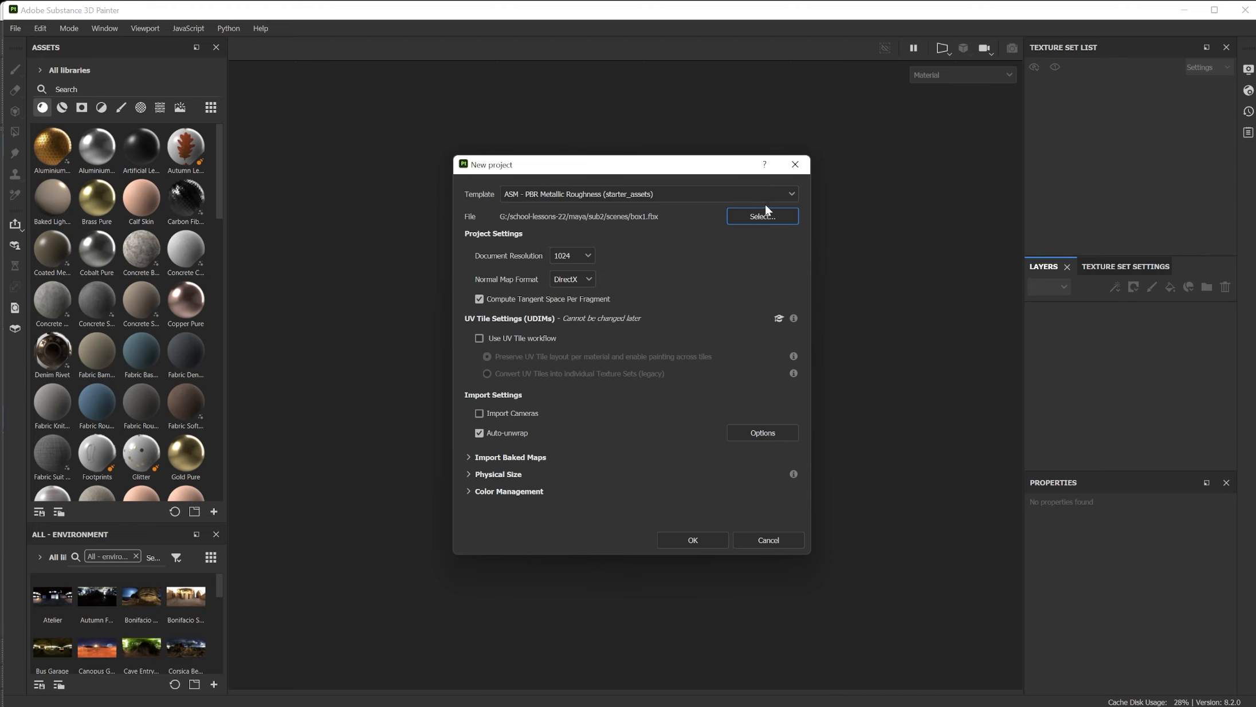
left_click(690, 540)
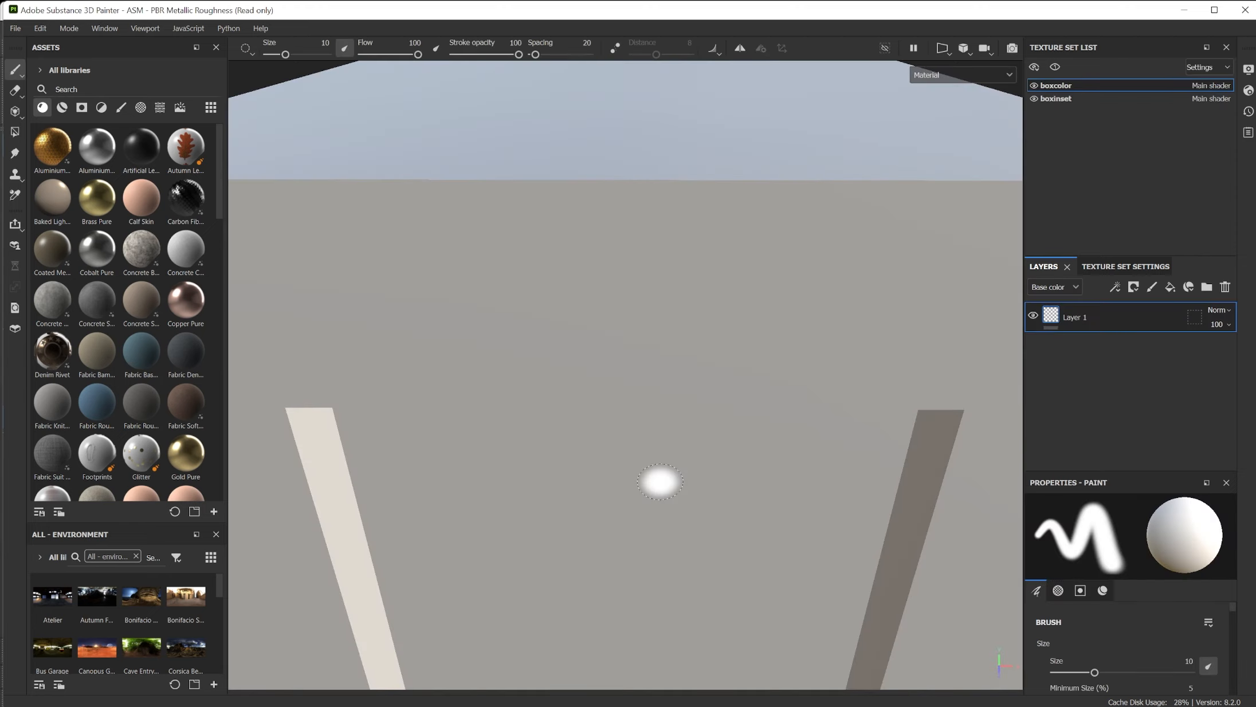
Examine the imported box's recessed sides and top from several angles.
scroll(660, 481, "down", 5)
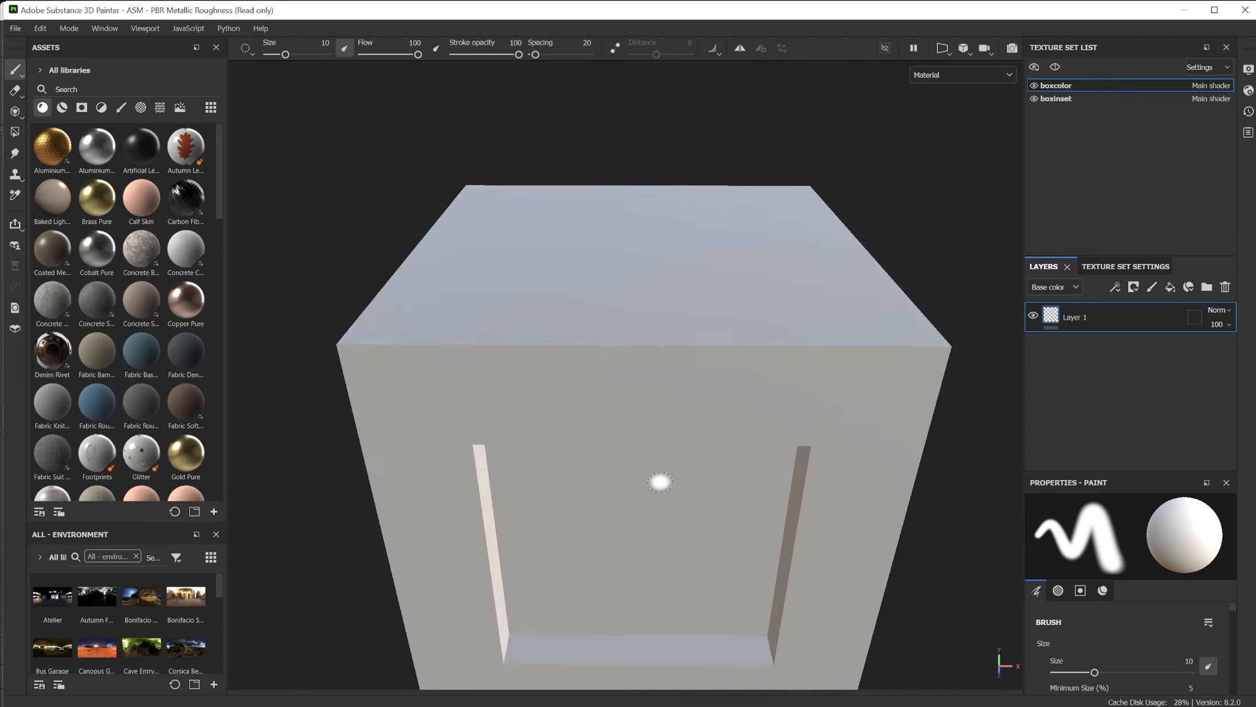
scroll(660, 481, "down", 3)
scroll(660, 481, "up", 1)
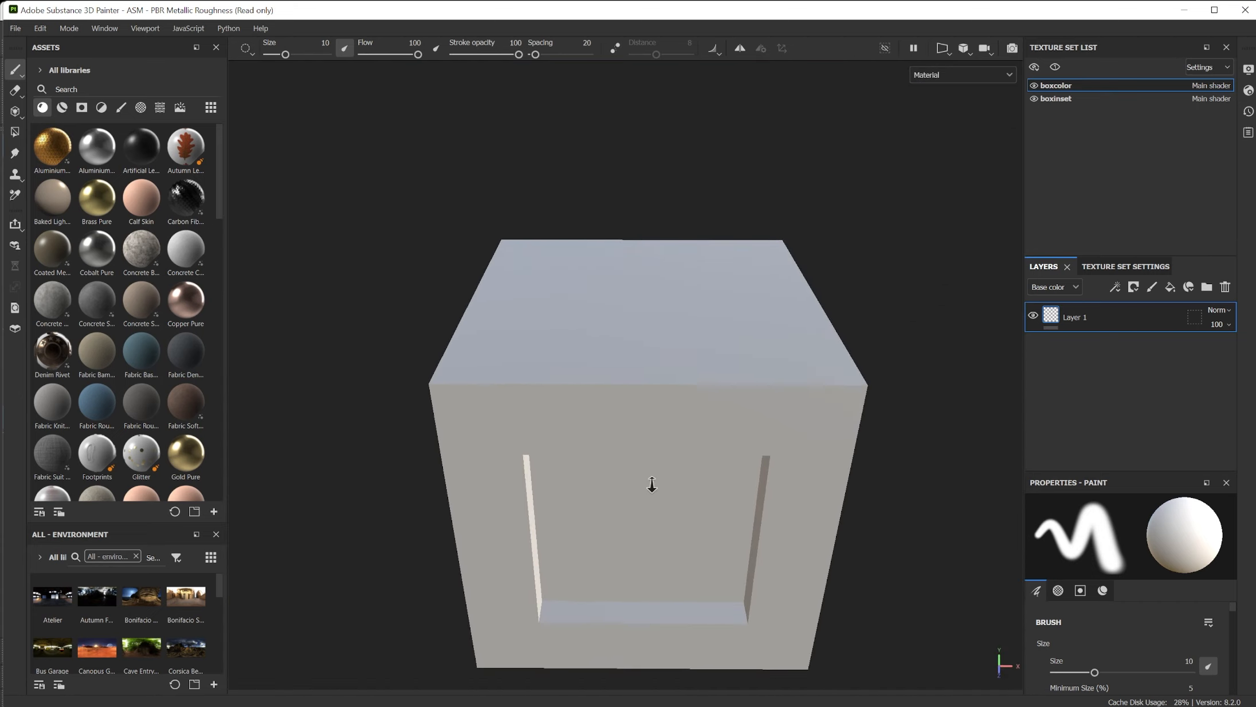
right_click_drag(651, 484, 659, 442, "alt")
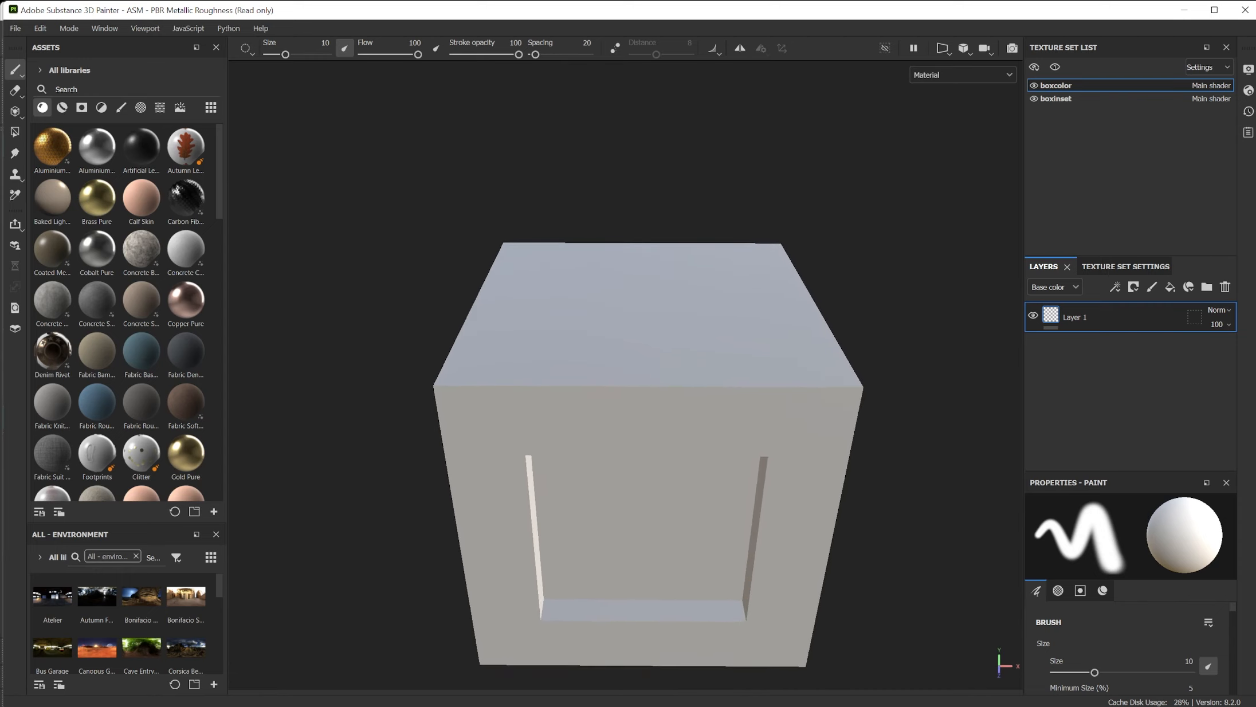
mouse_move(653, 457)
middle_mouse_down("alt")
mouse_move(661, 345)
mouse_move(571, 426)
mouse_move(692, 339)
mouse_move(585, 429)
mouse_move(622, 342)
mouse_move(617, 384)
middle_mouse_up("alt")
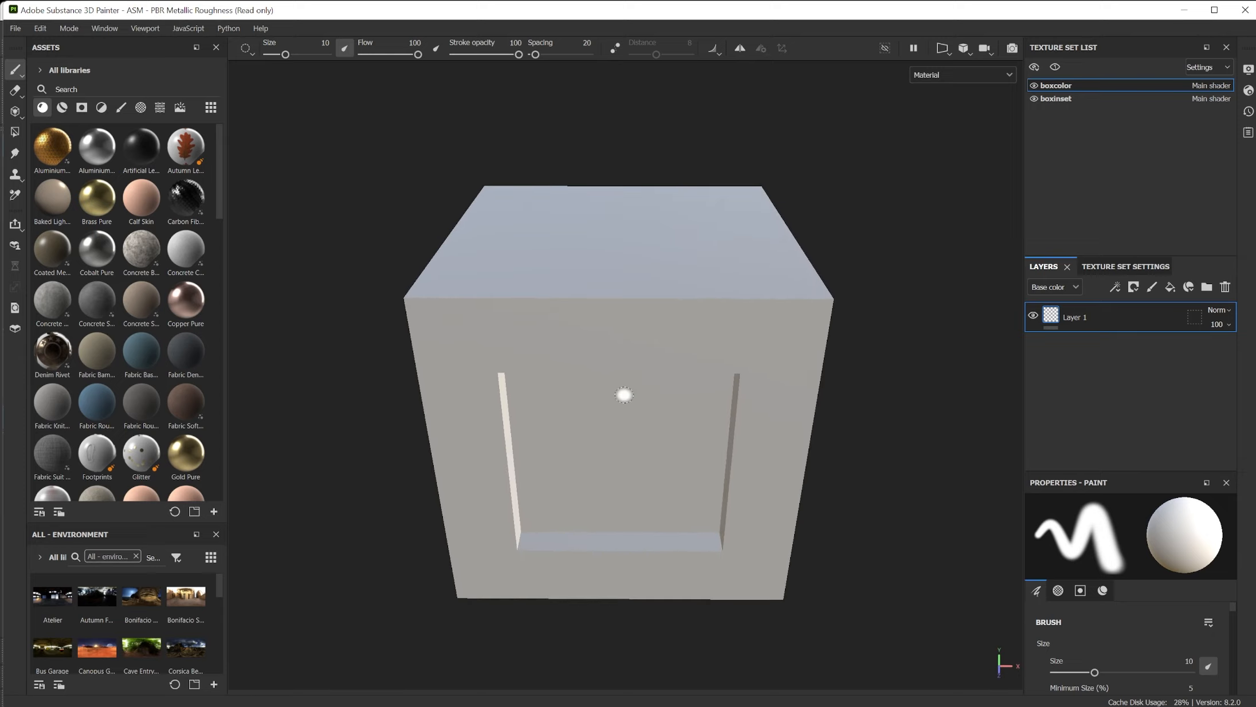
mouse_move(624, 394)
left_mouse_down("alt")
mouse_move(508, 345)
mouse_move(743, 418)
mouse_move(491, 328)
mouse_move(602, 507)
mouse_move(627, 330)
left_mouse_up("alt")
mouse_move(701, 423)
middle_mouse_down("alt")
mouse_move(673, 300)
mouse_move(683, 323)
middle_mouse_up("alt")
left_click_drag(675, 342, 975, 448, "alt")
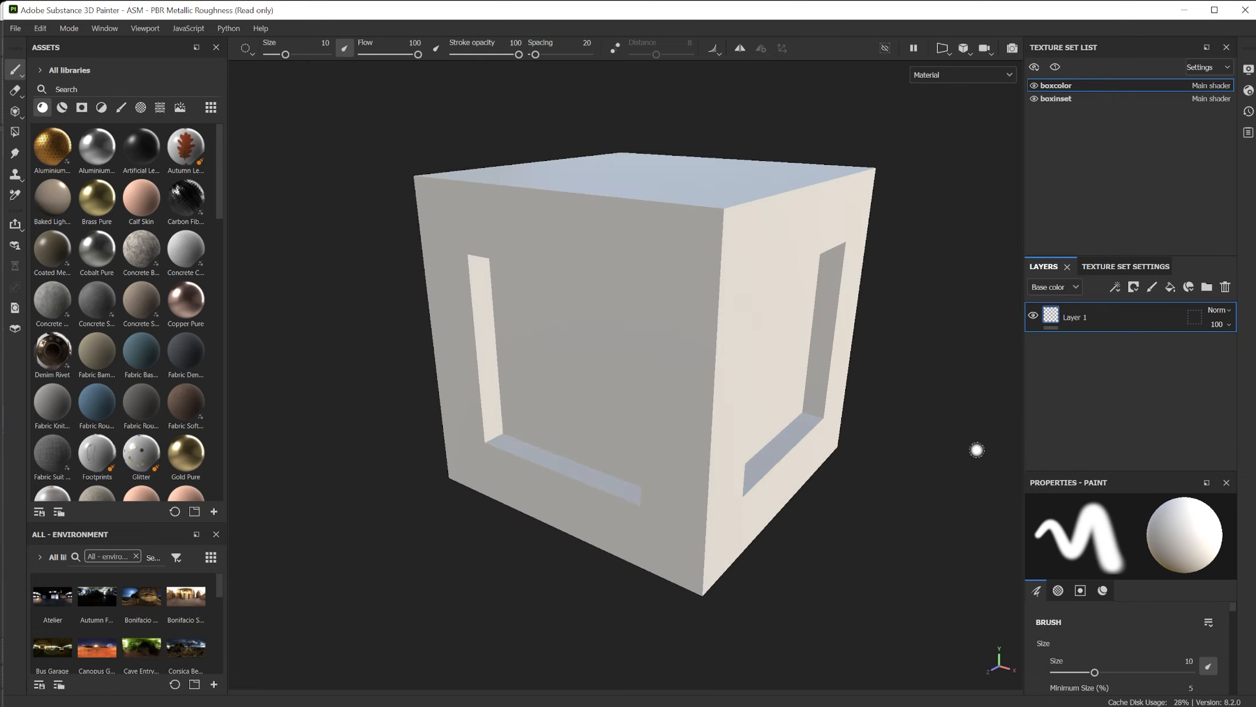
Bake the selected mesh maps for the boxcolor and boxinset texture sets at an output size of 512.
left_click(1137, 267)
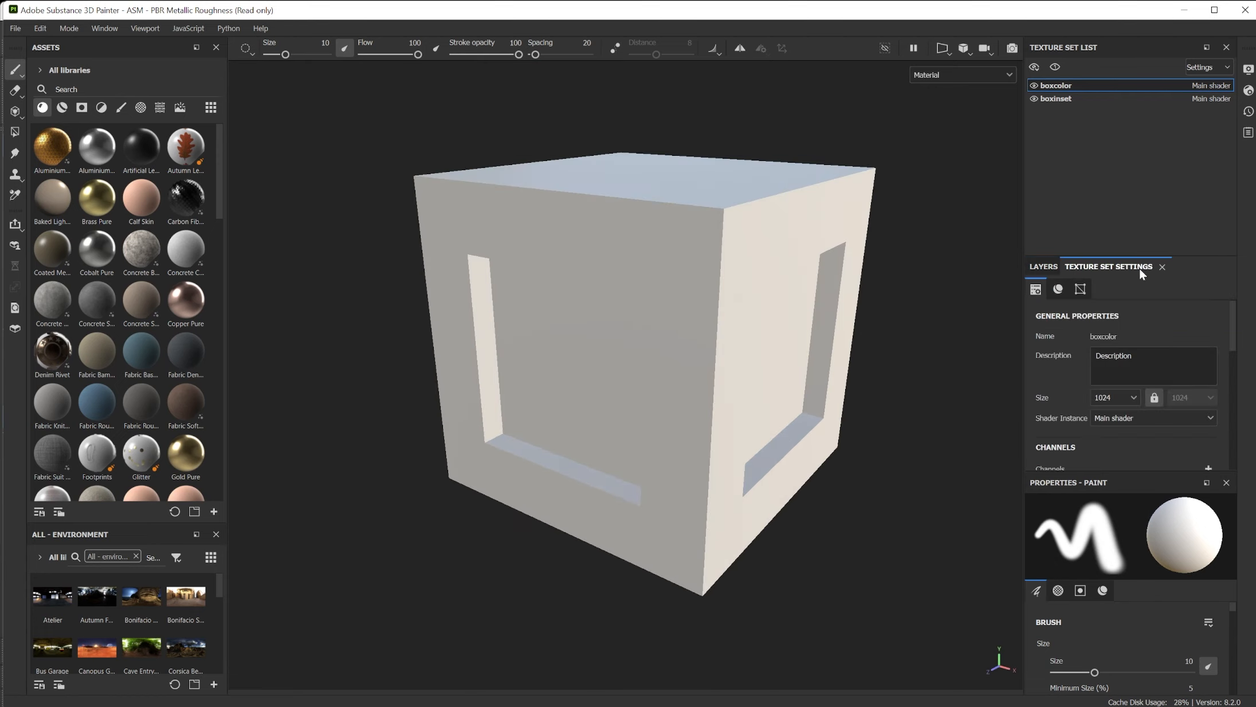
left_click_drag(1230, 328, 1220, 455)
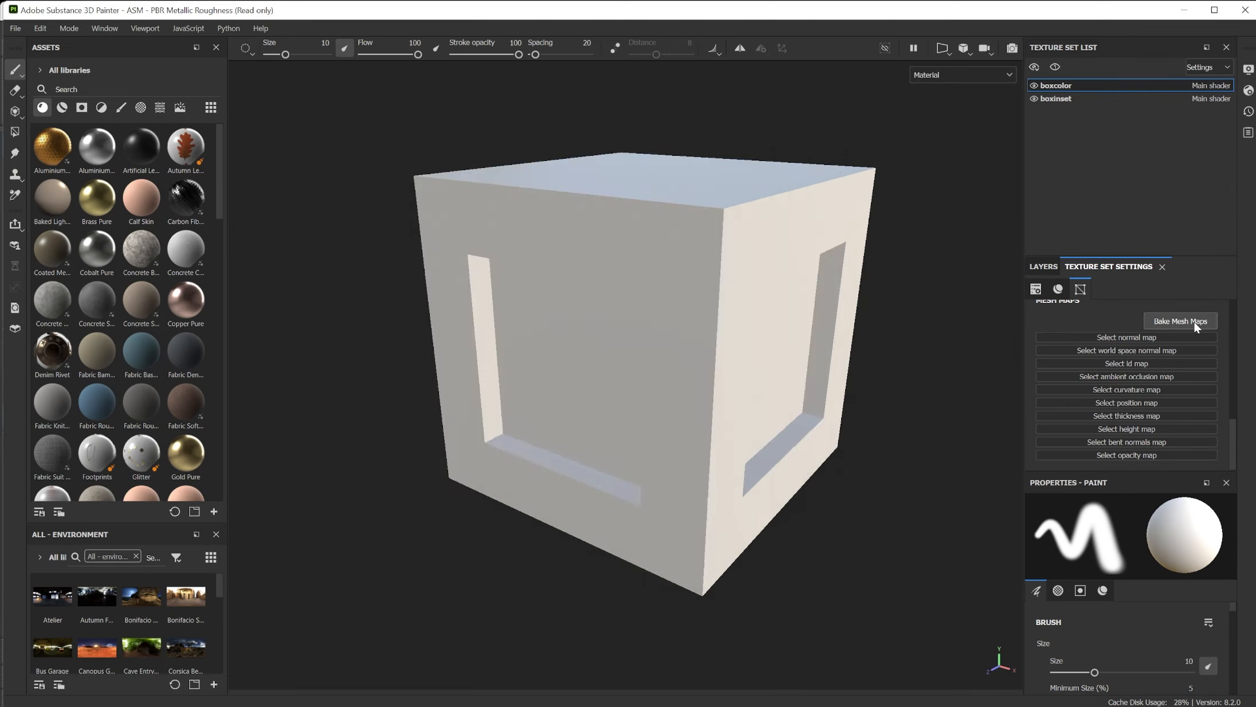
left_click(1145, 100)
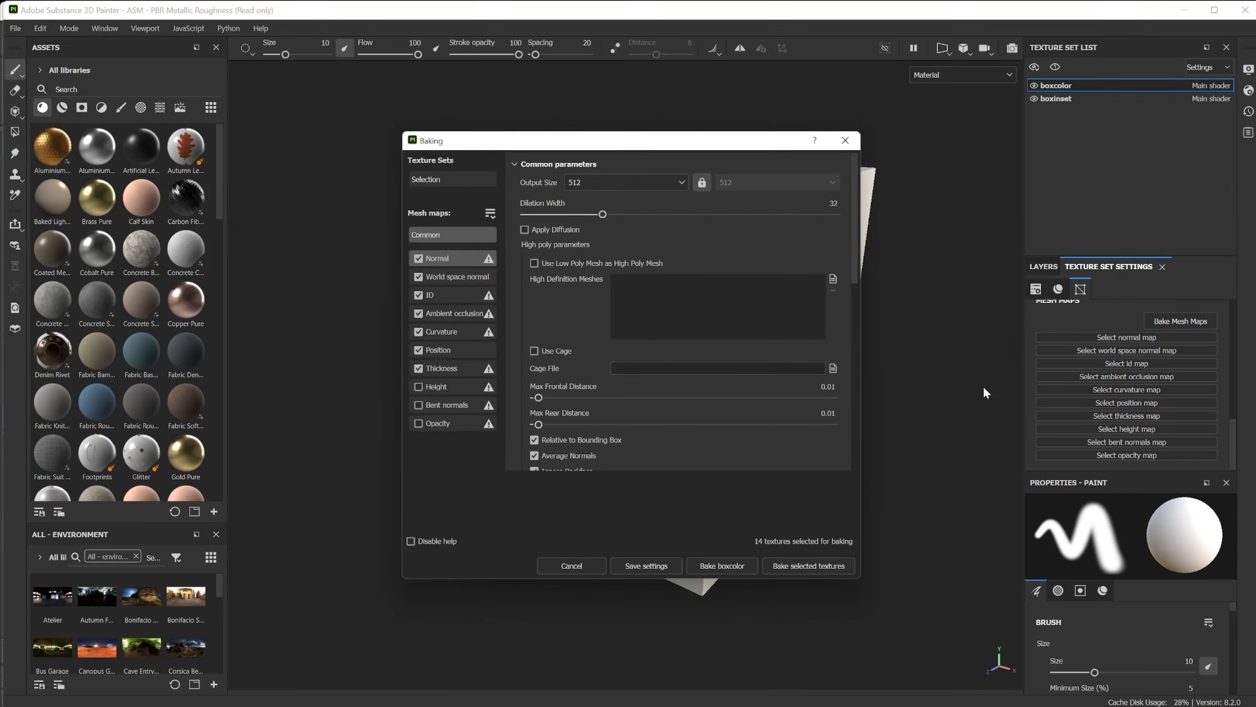
left_click(818, 565)
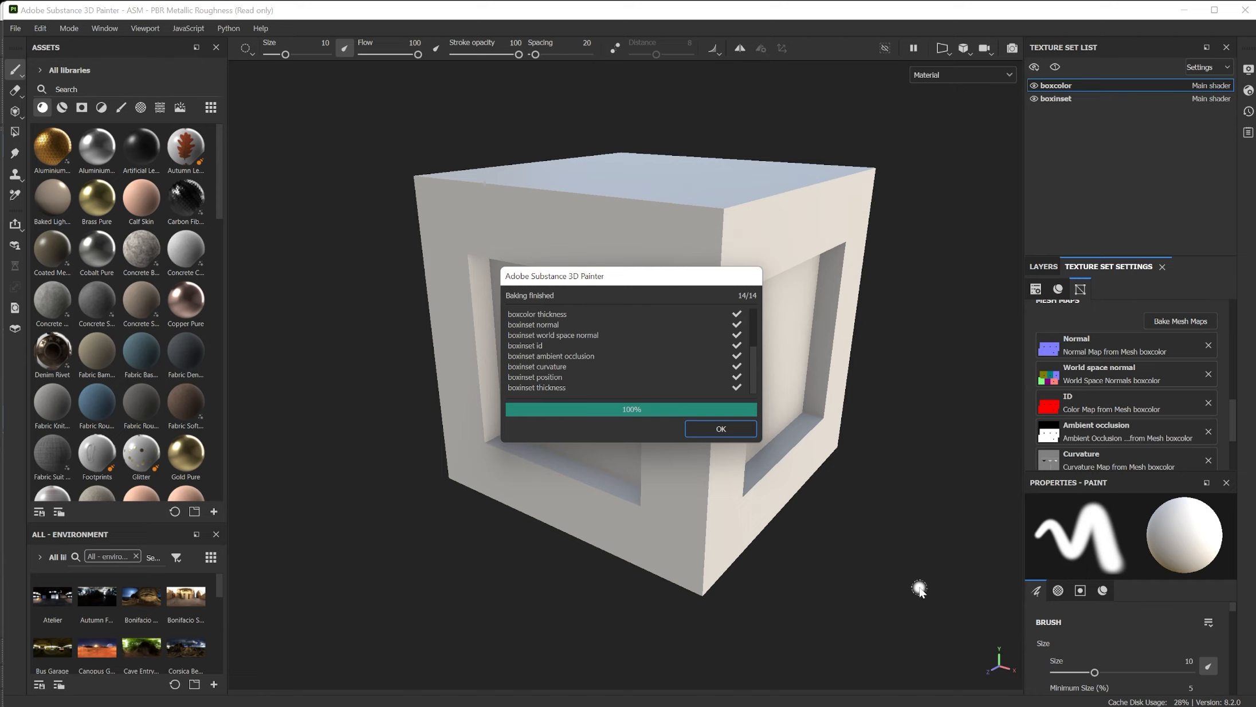
Close the baking results and apply the Brass Pure material to the box's recessed panels.
left_click(720, 430)
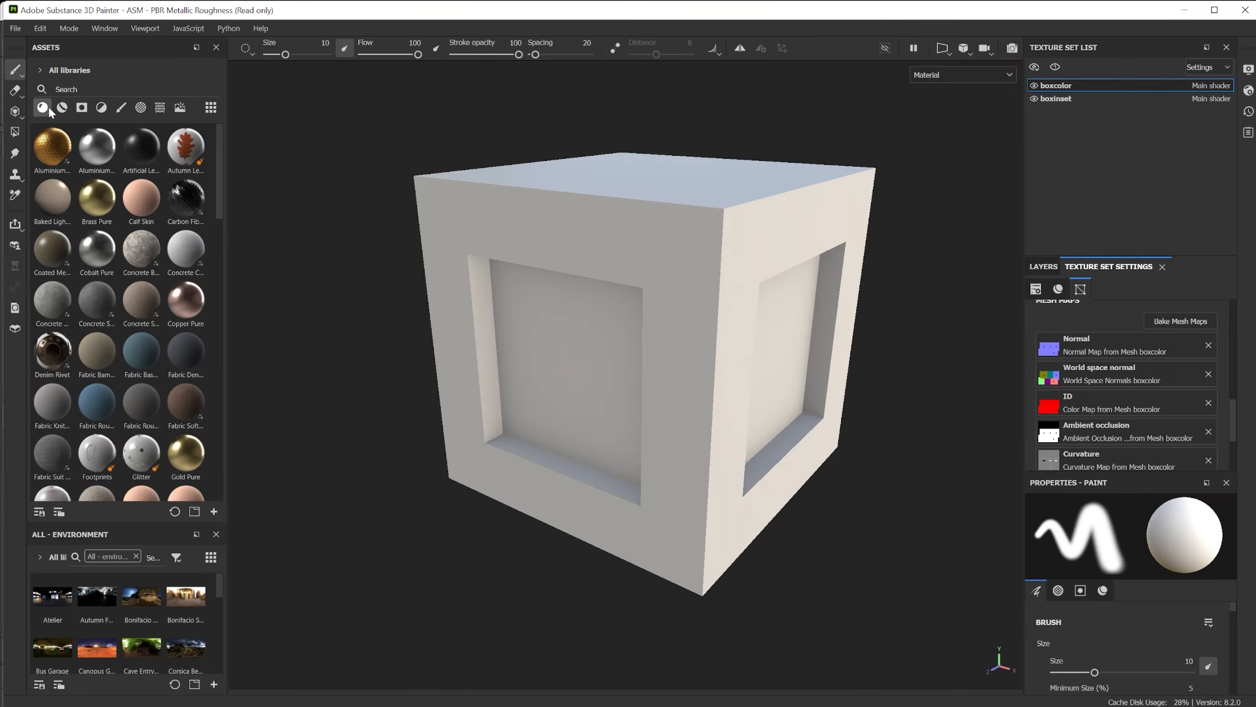
left_click(42, 107)
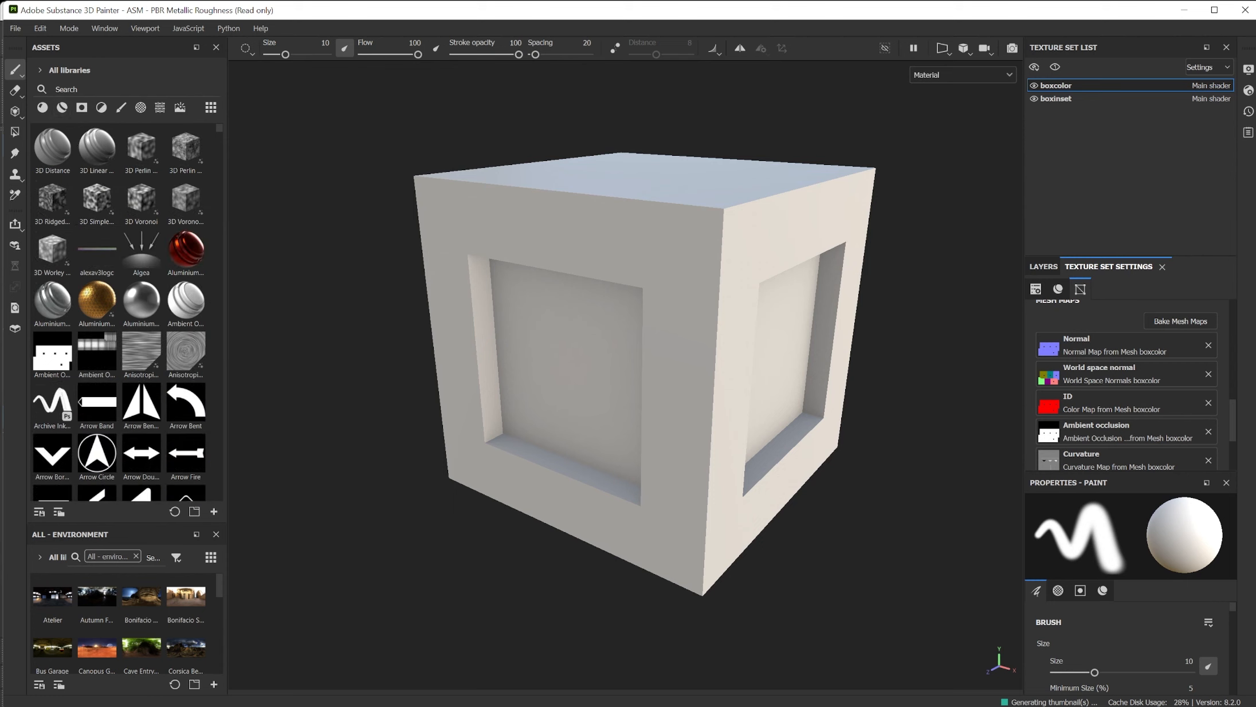
left_click(63, 109)
left_click(42, 107)
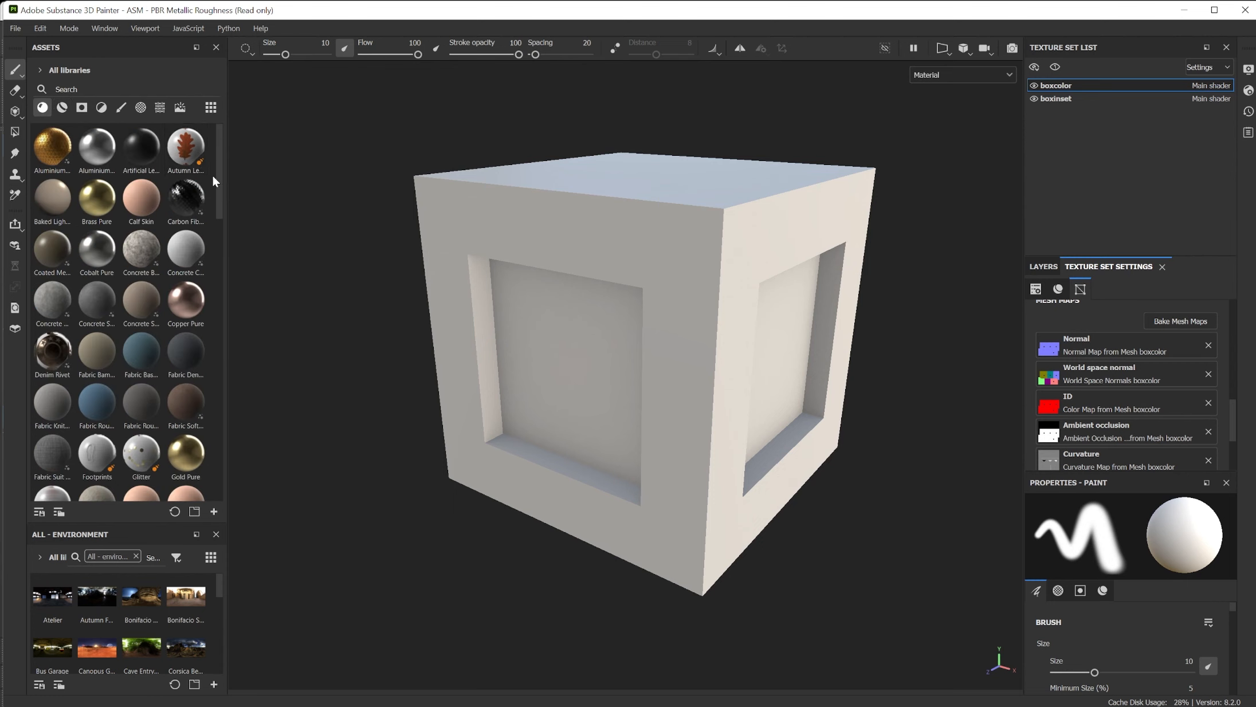
left_click_drag(93, 198, 537, 393)
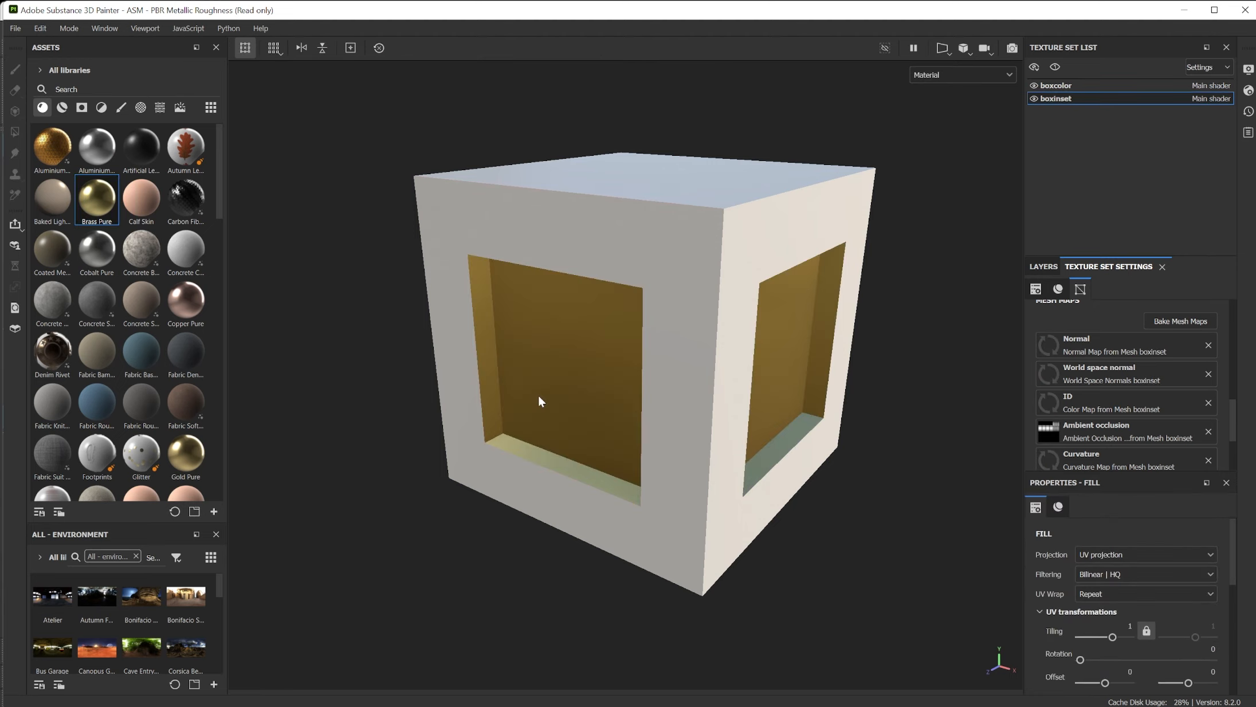
Apply the Aluminium Insulator material to the box's outer faces and inspect the box from several sides.
left_click(53, 151)
left_click_drag(52, 151, 476, 213)
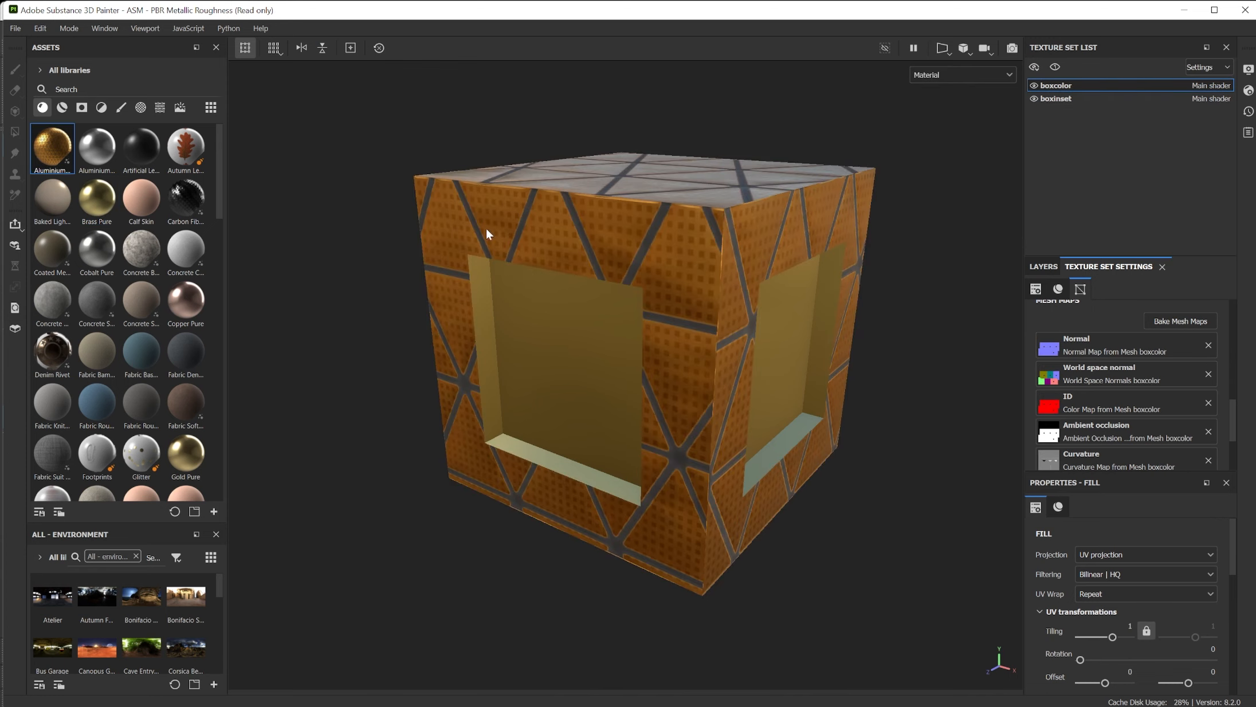
scroll(699, 272, "up", 3)
scroll(700, 272, "down", 6)
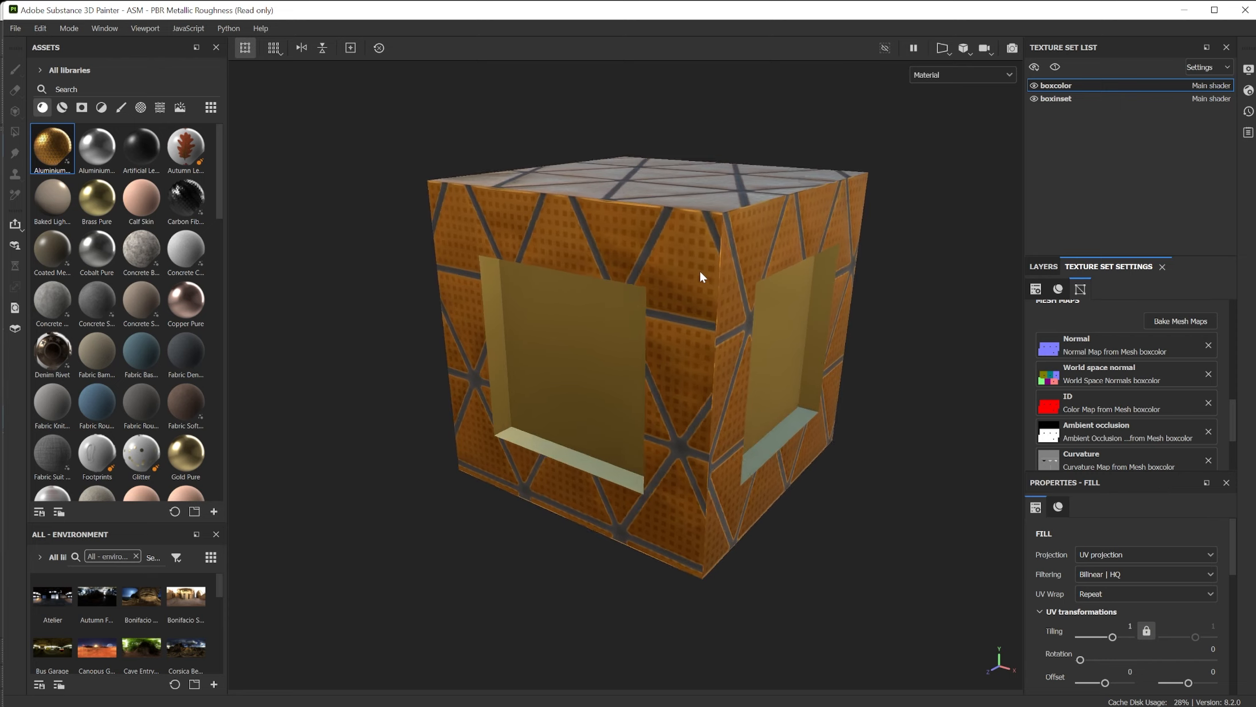
left_click_drag(756, 312, 942, 314, "alt")
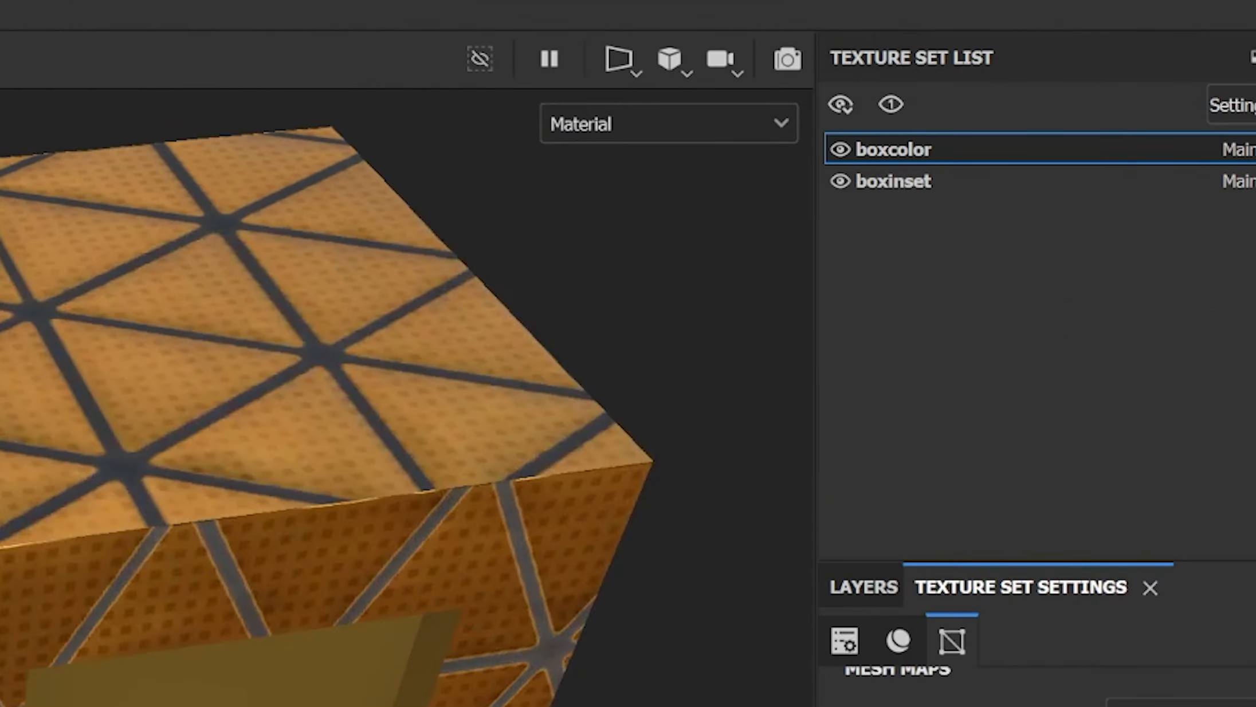
left_click_drag(241, 436, 438, 326, "alt")
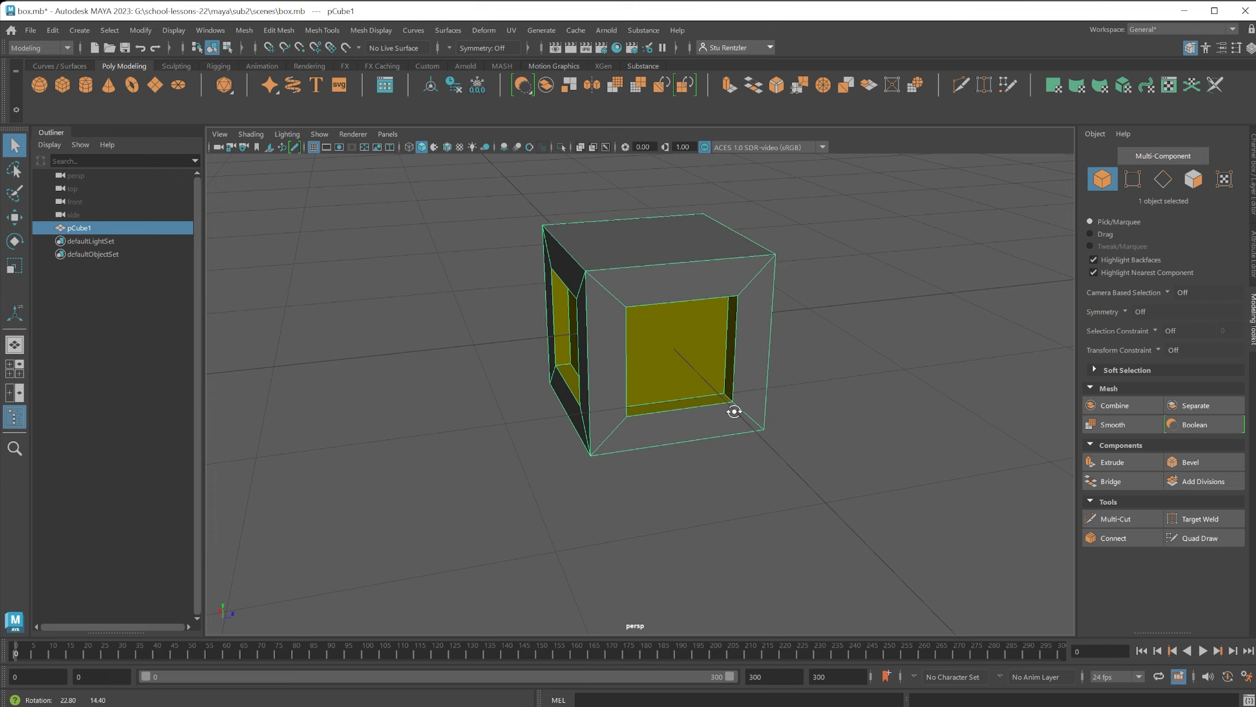
left_click_drag(734, 411, 692, 409, "alt")
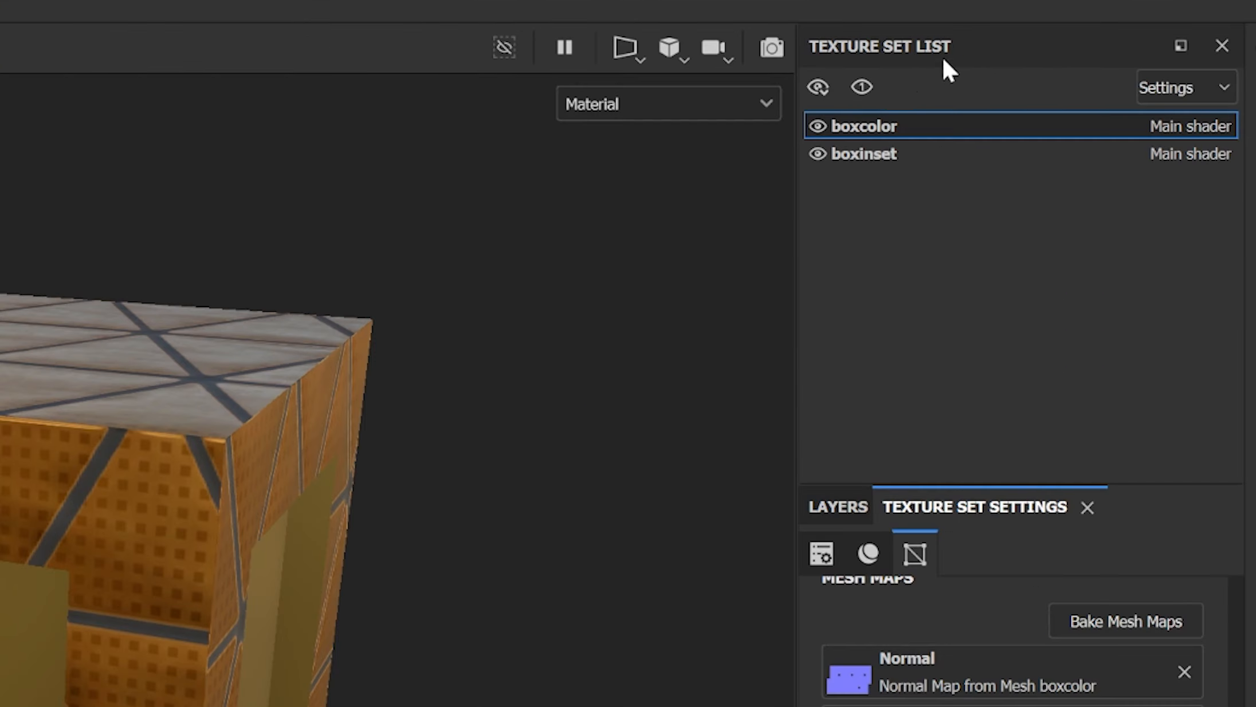
Switch between the boxcolor and boxinset texture sets to compare them, ending on boxinset.
left_click(841, 151)
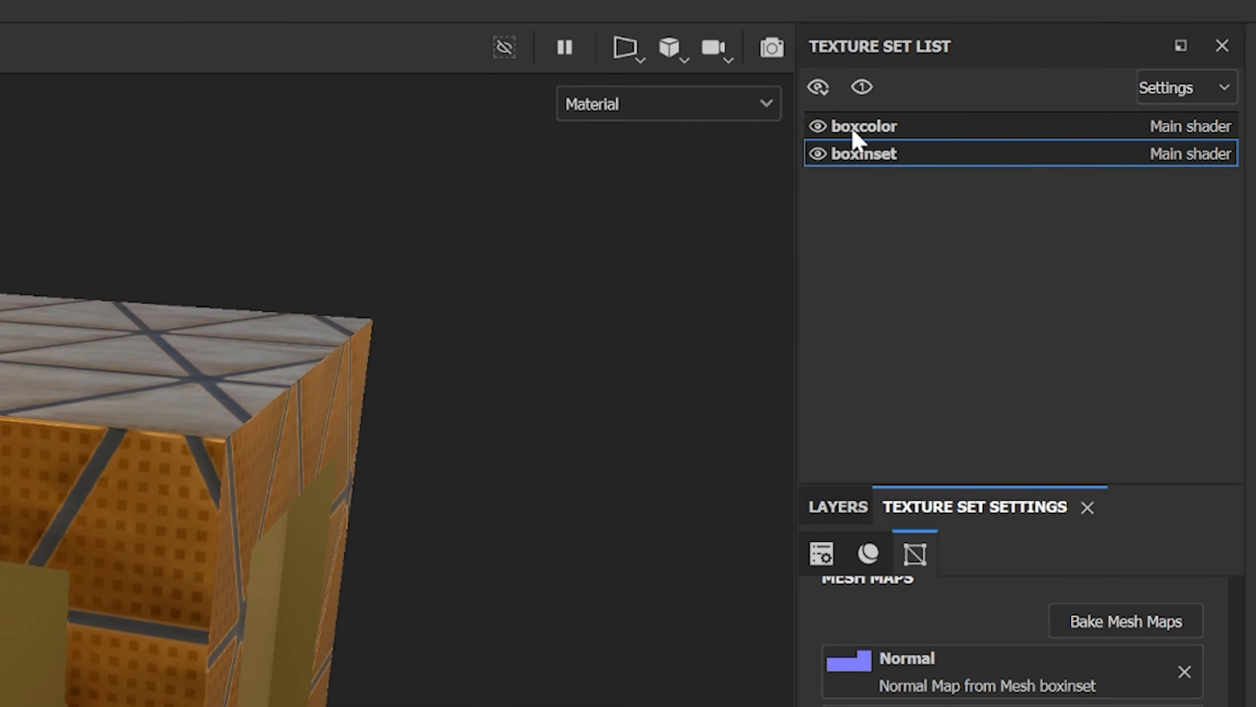
left_click(850, 125)
left_click(849, 152)
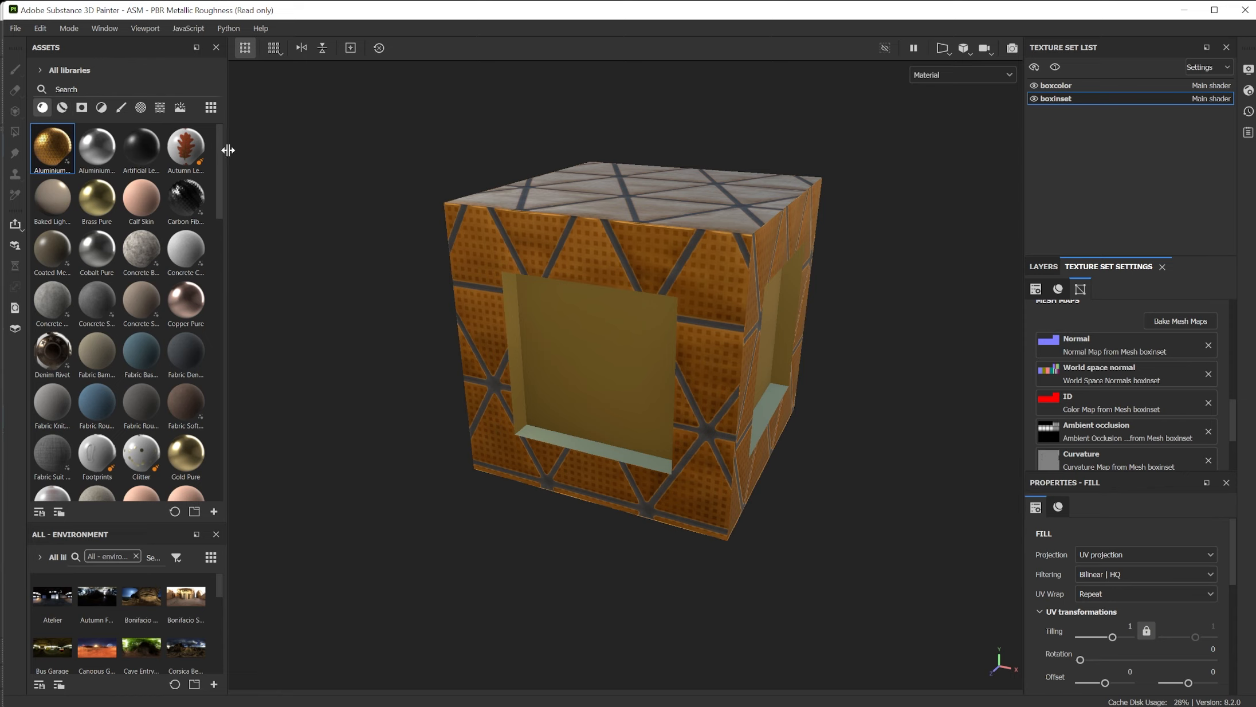
Find the Steel Painted Worn smart material and apply it to the box's outer faces.
left_click(62, 107)
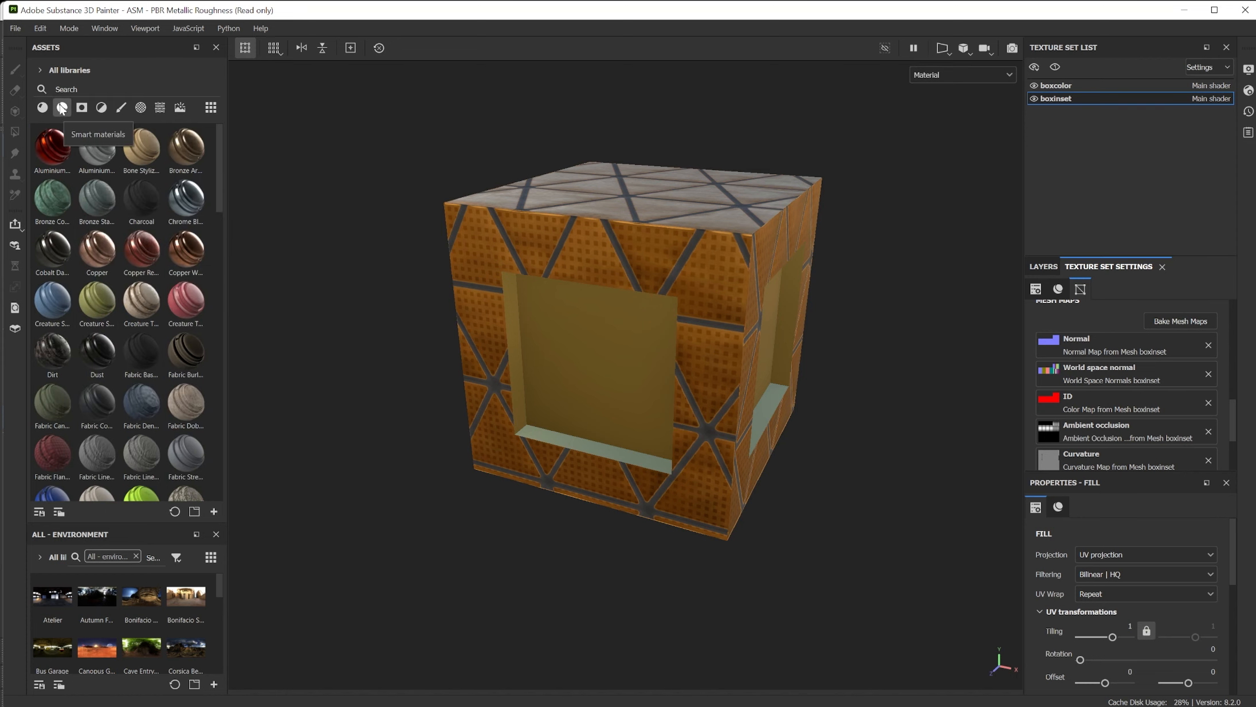
scroll(125, 422, "down", 15)
scroll(124, 415, "down", 5)
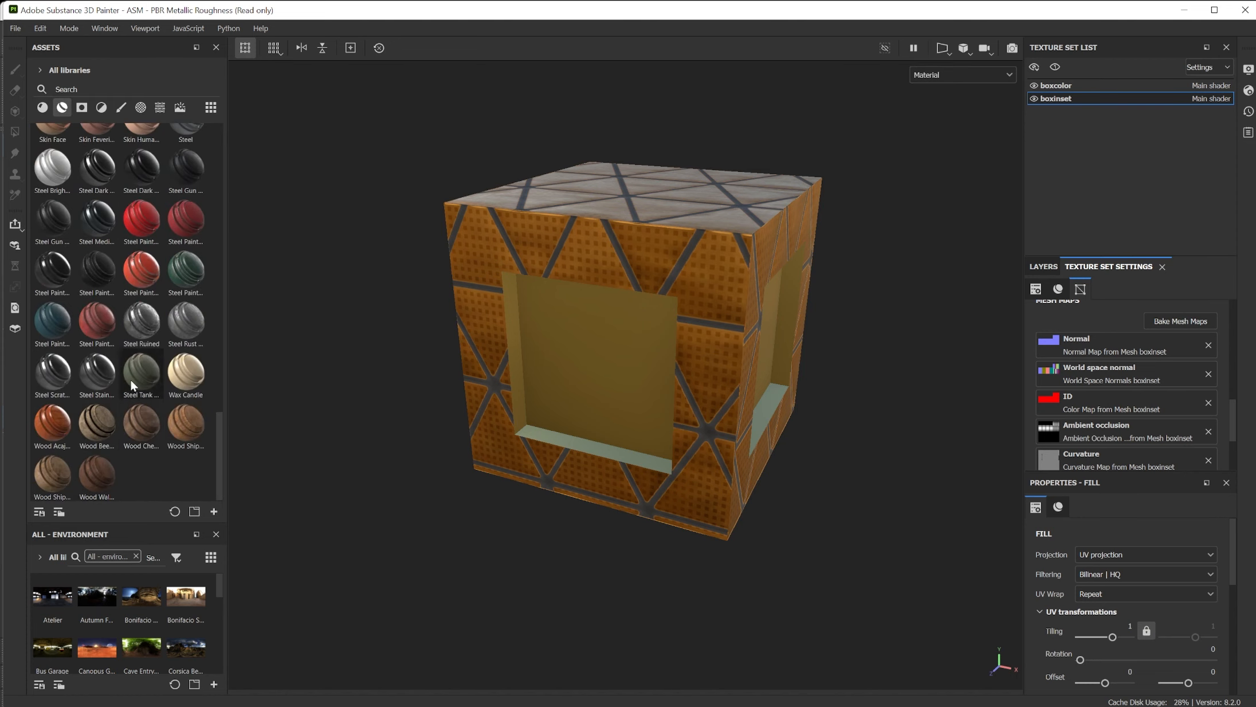
left_click_drag(97, 320, 495, 242)
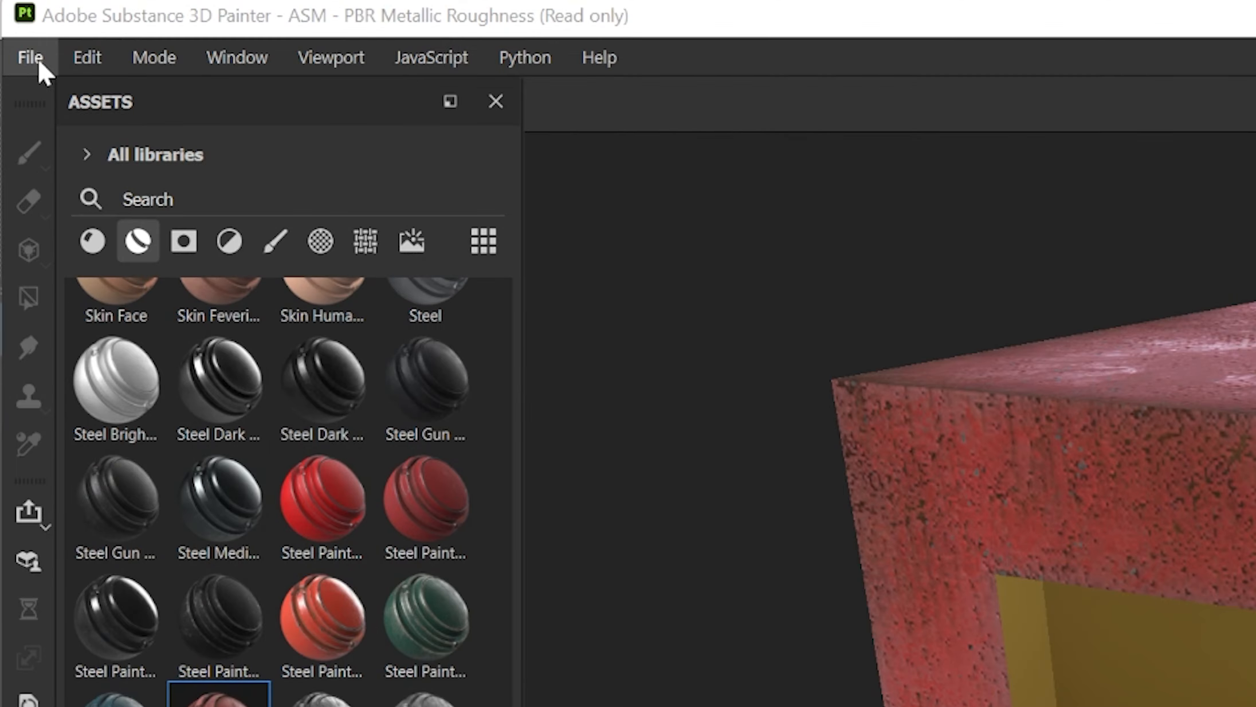
Open the texture export settings and check the sourceimages output folder, leaving it as the destination.
left_click(33, 56)
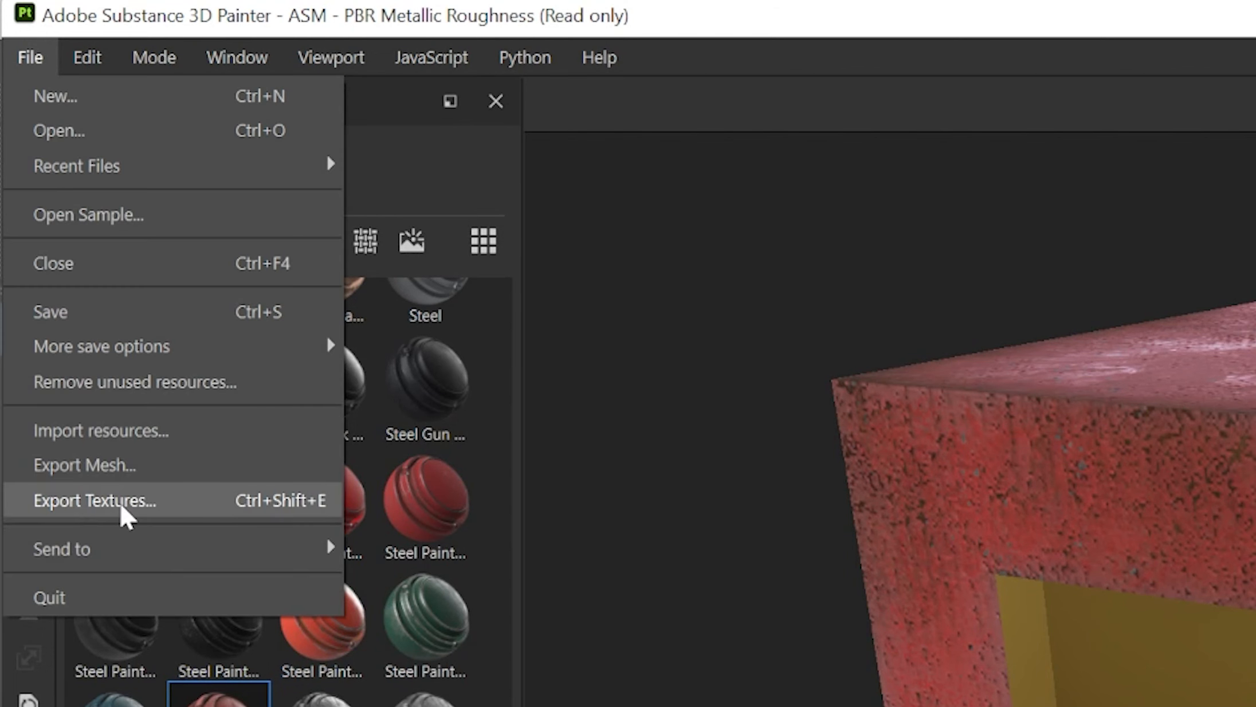
left_click(122, 503)
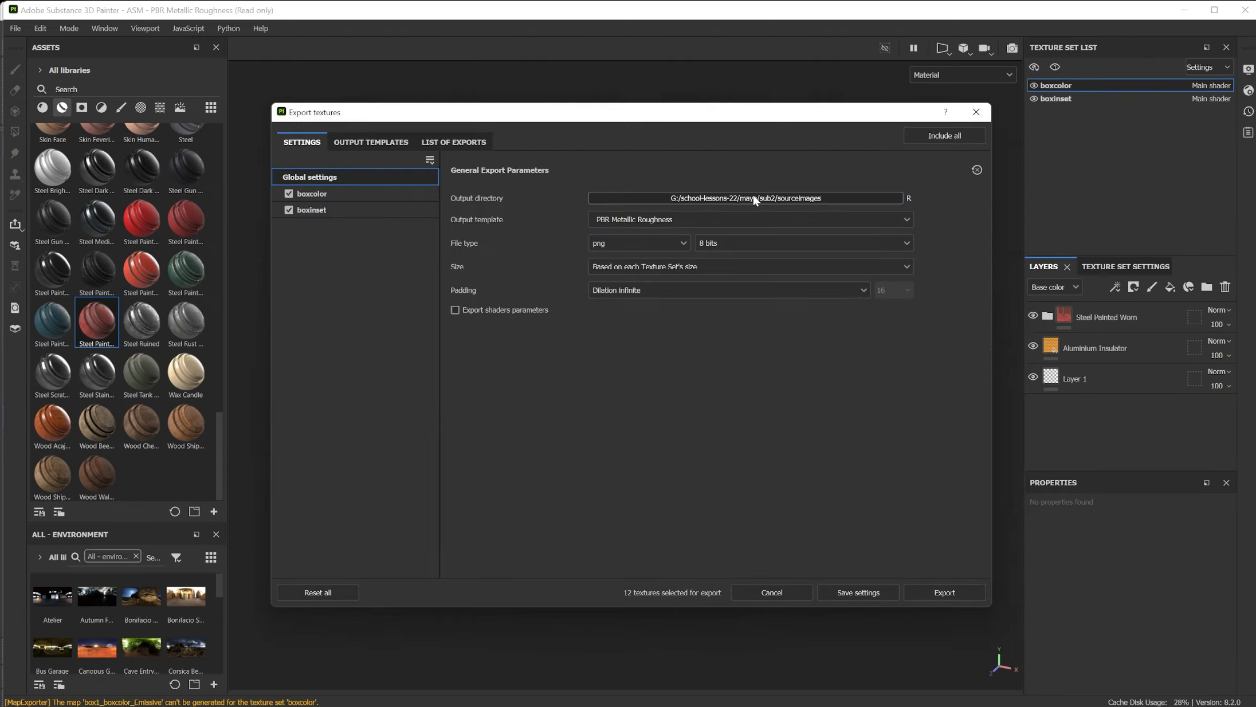
left_click(676, 211)
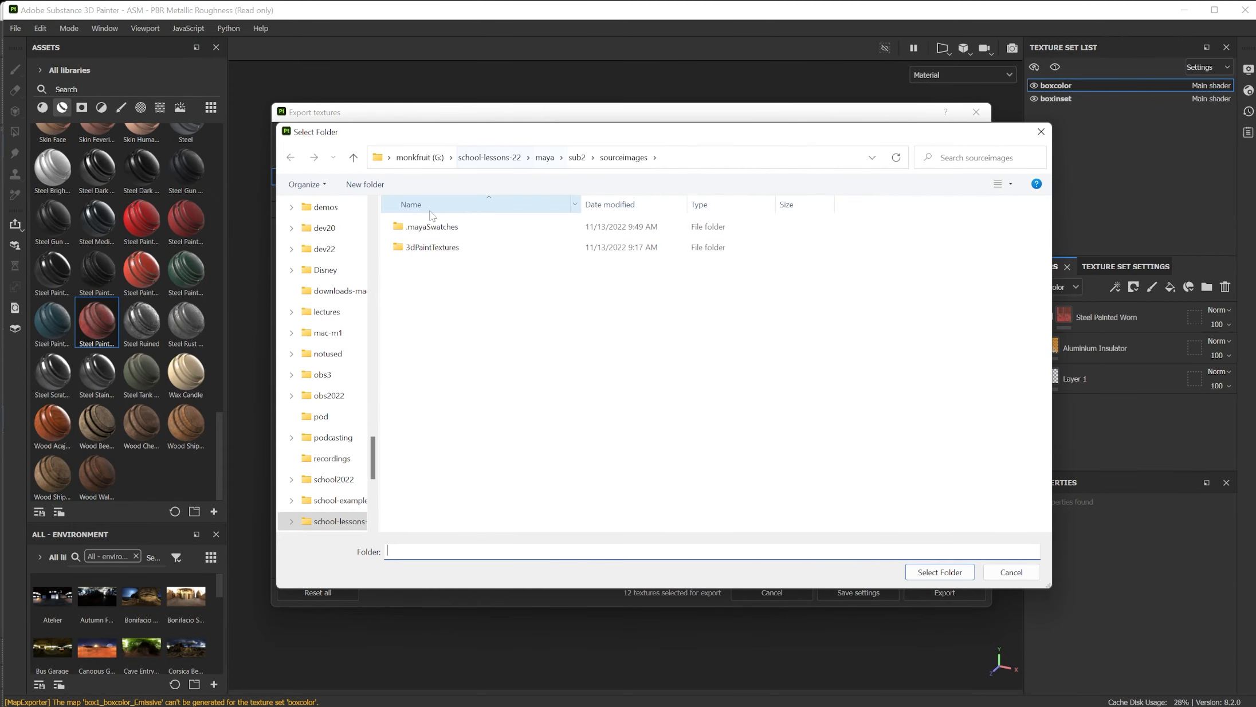
left_click(1041, 131)
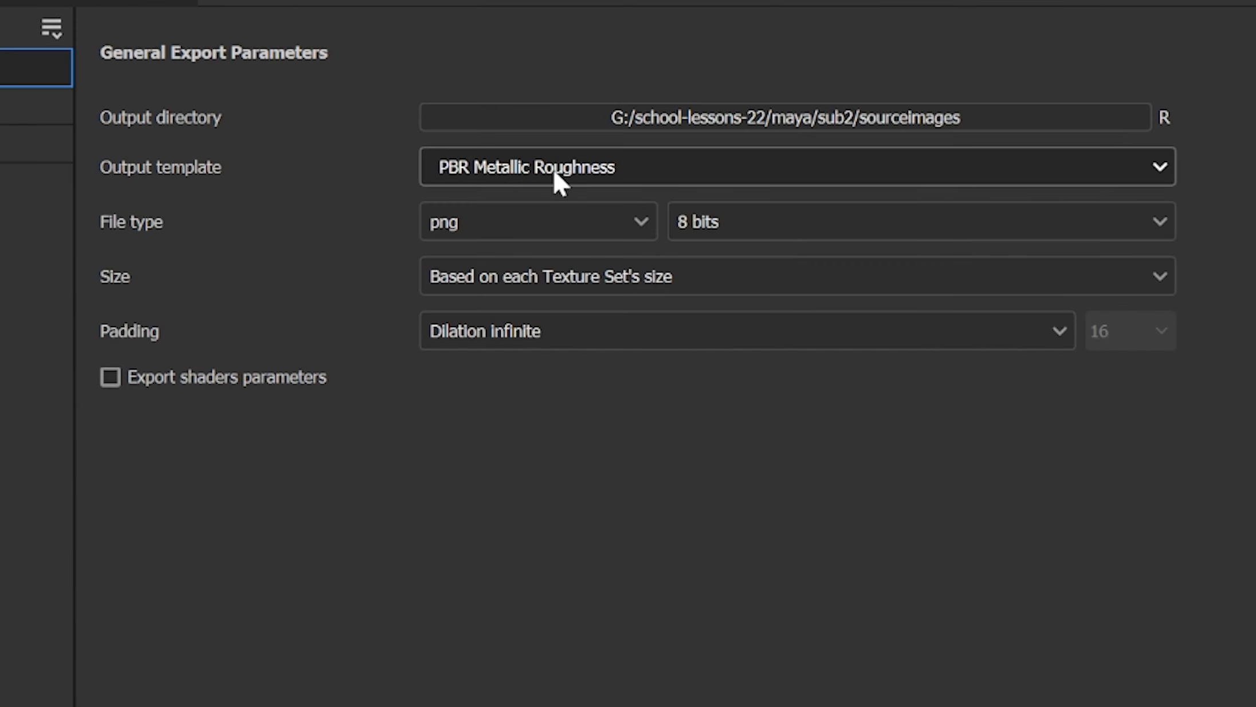
Set the output template to Arnold (AiStandard) and export the textures of both texture sets.
left_click(648, 224)
scroll(640, 280, "down", 5)
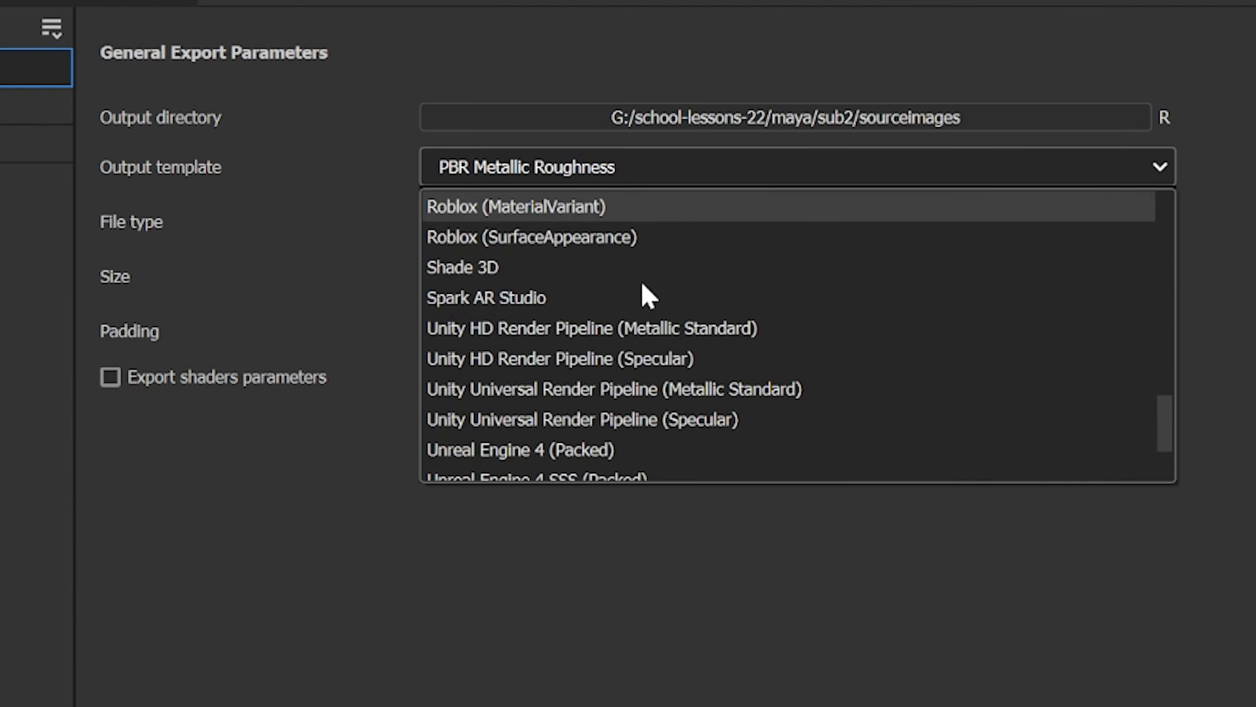
scroll(640, 281, "up", 10)
scroll(642, 285, "down", 2)
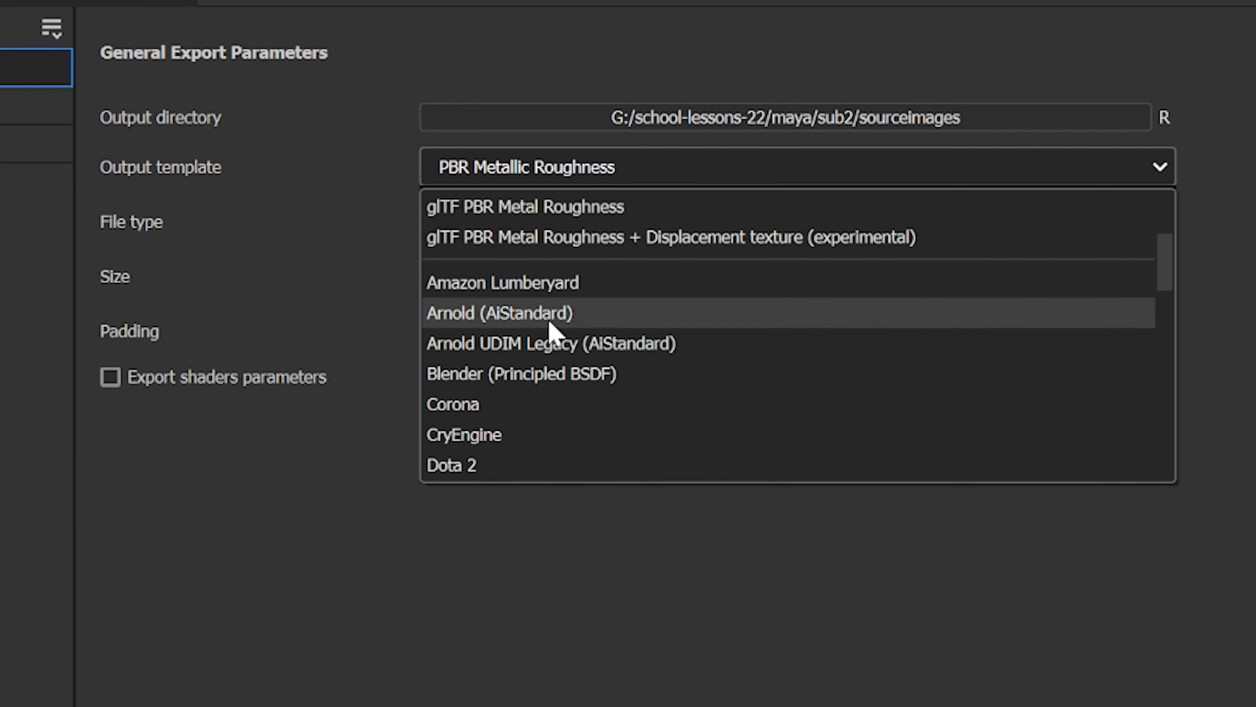
left_click(548, 321)
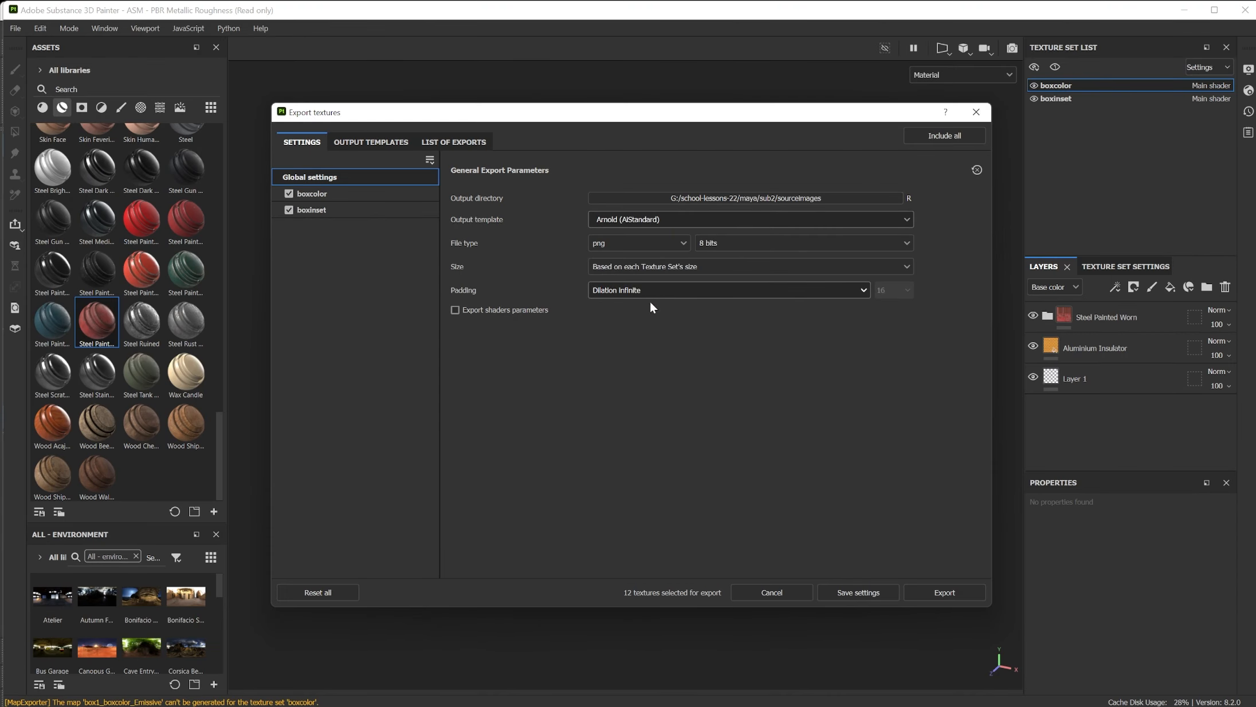
left_click(945, 594)
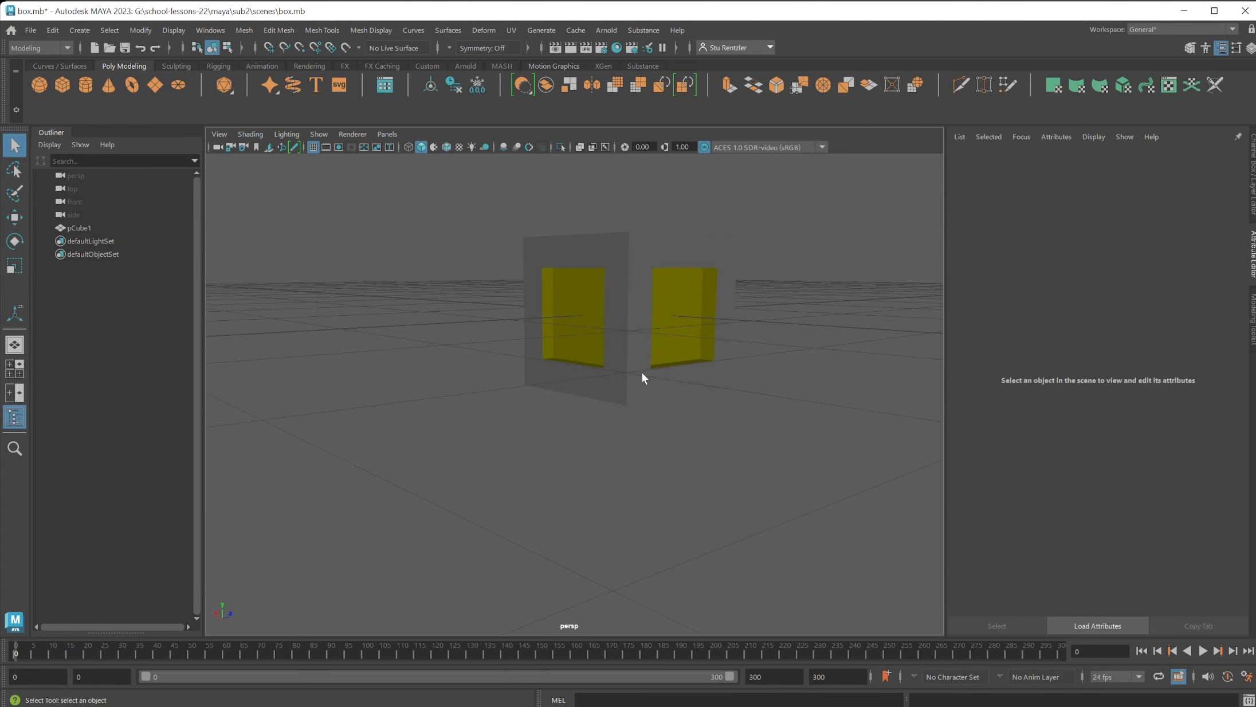
Switch to Maya, frame and select the box, and show the attributes of its boxcolor material.
scroll(640, 375, "up", 5)
left_click_drag(641, 375, 625, 430, "alt")
middle_click_drag(625, 427, 612, 593, "alt")
left_click_drag(612, 594, 588, 507, "alt")
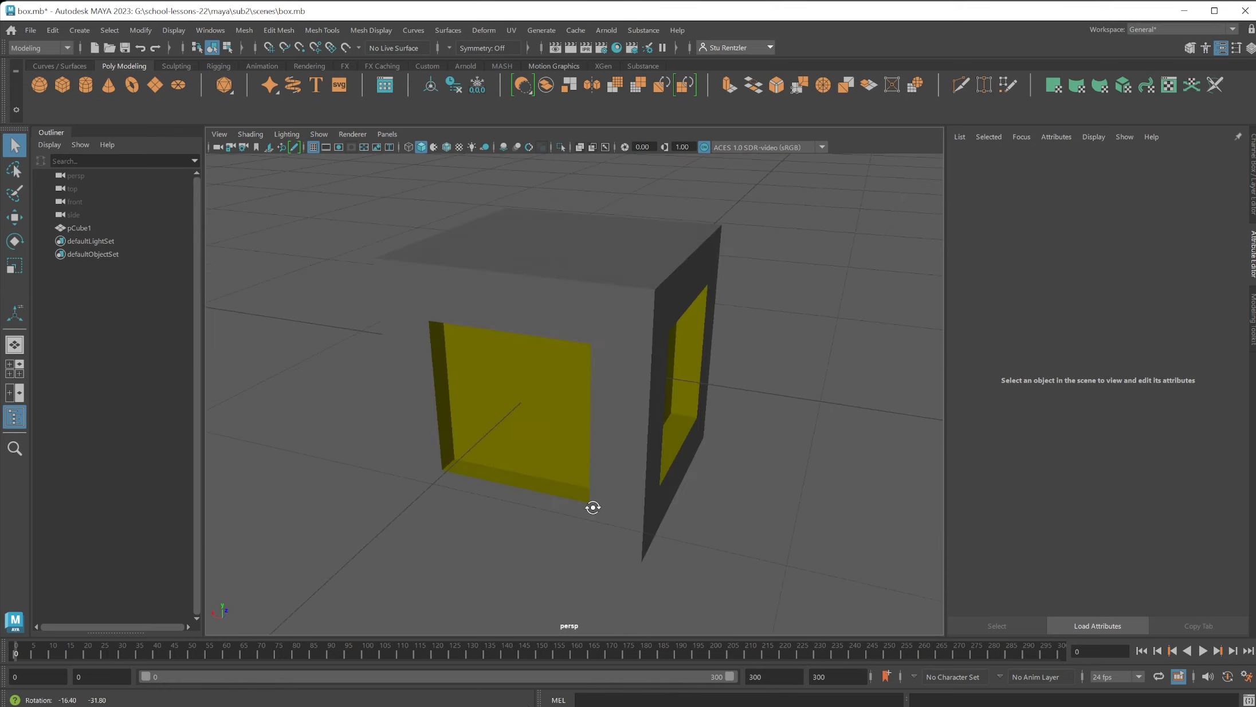
middle_click_drag(620, 536, 685, 491, "alt")
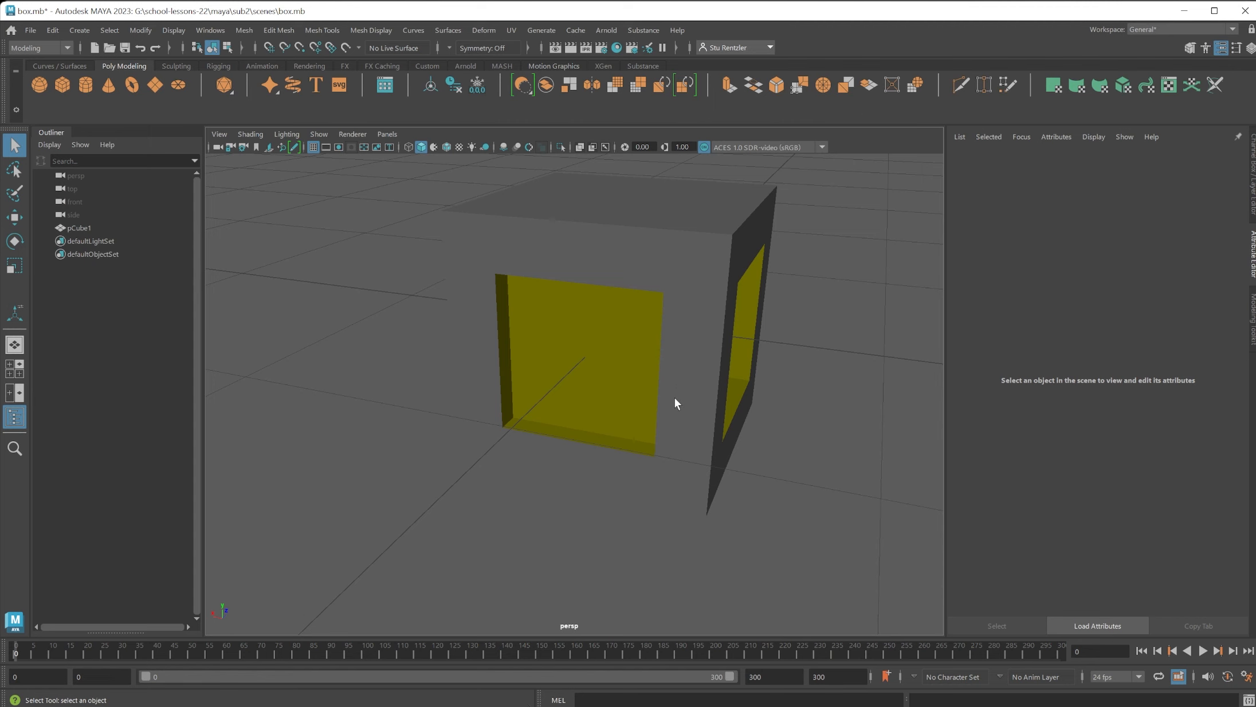
key("f")
left_click(667, 382)
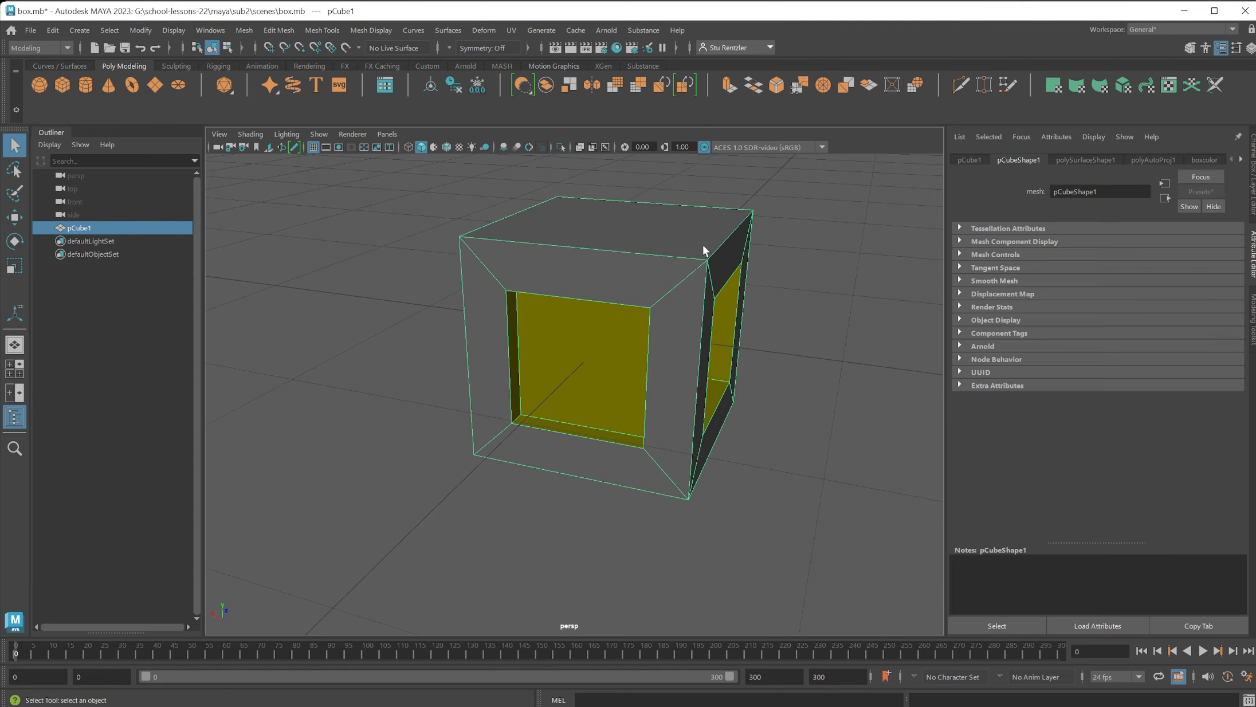
left_click(1204, 160)
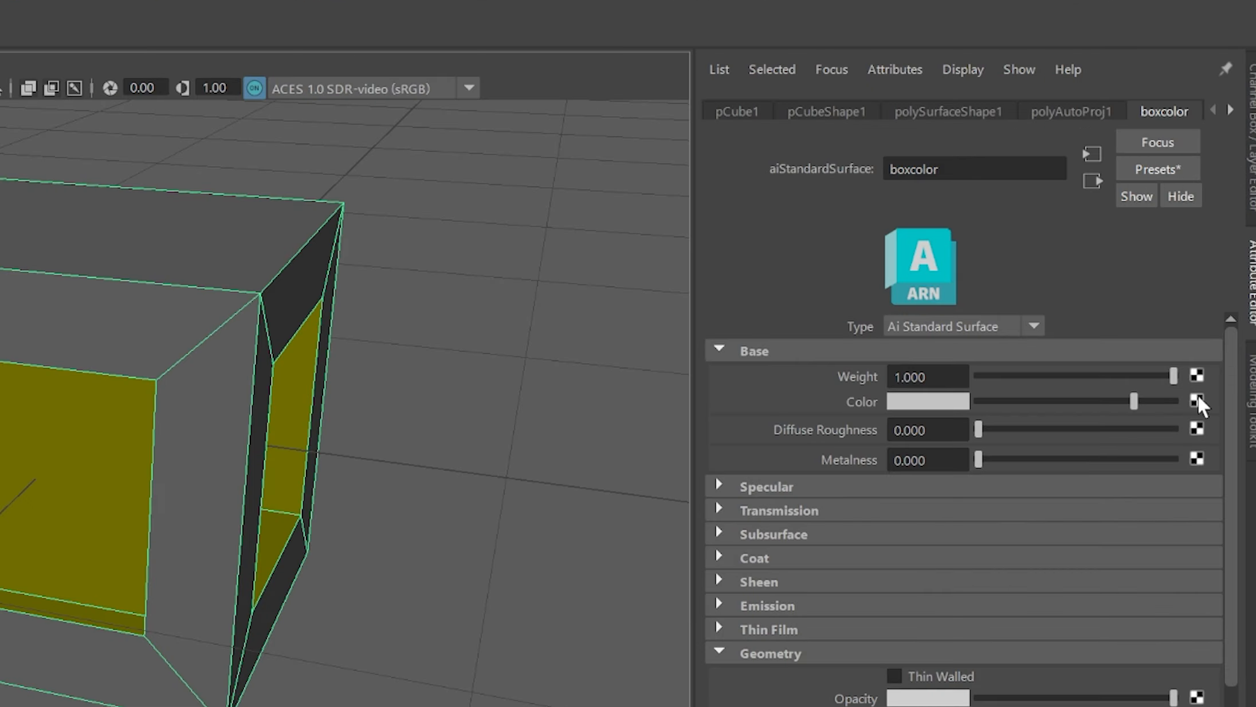
Connect a File texture to the boxcolor material's base Color and load box1_boxcolor_BaseColor.png from sourceimages.
left_click(1222, 319)
left_click(174, 569)
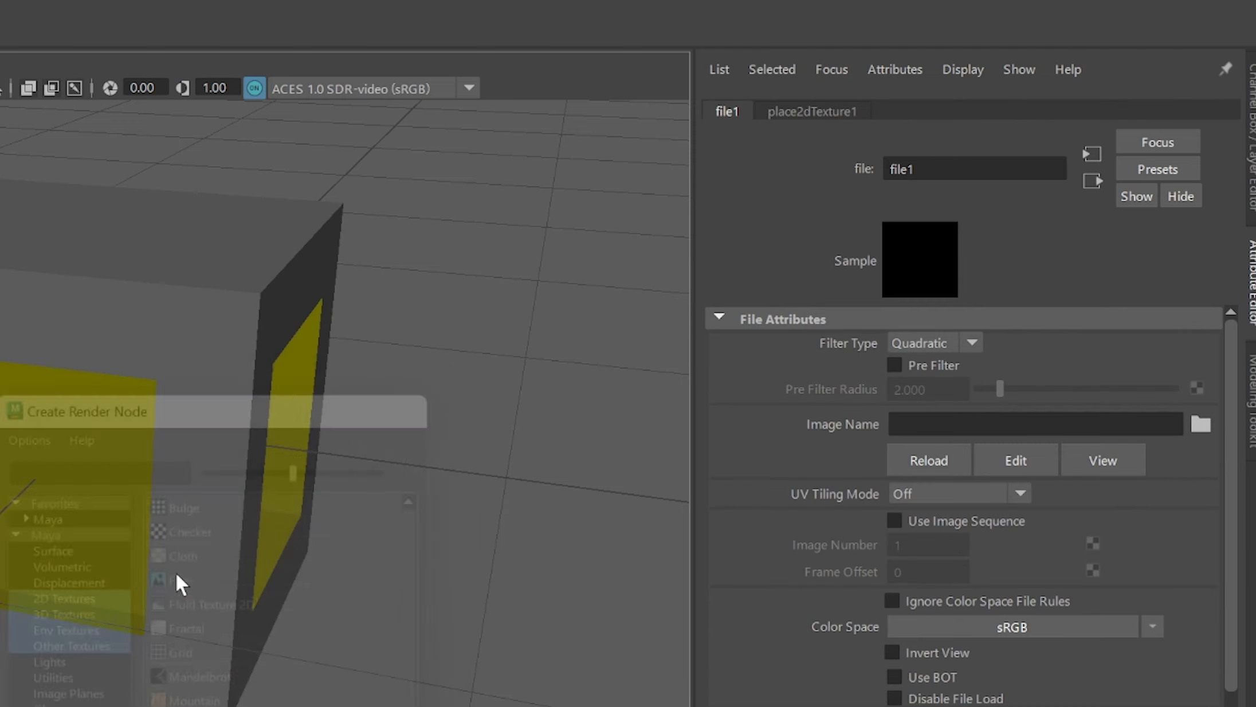
left_click(1201, 426)
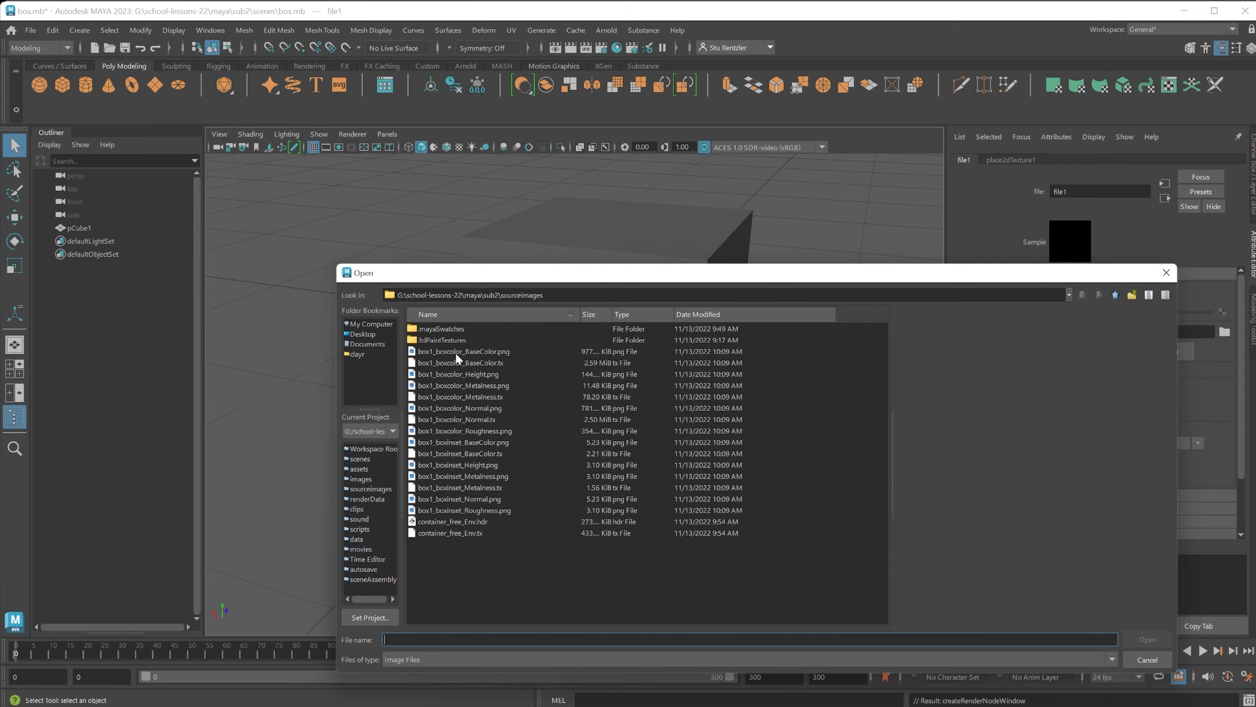
left_click(452, 353)
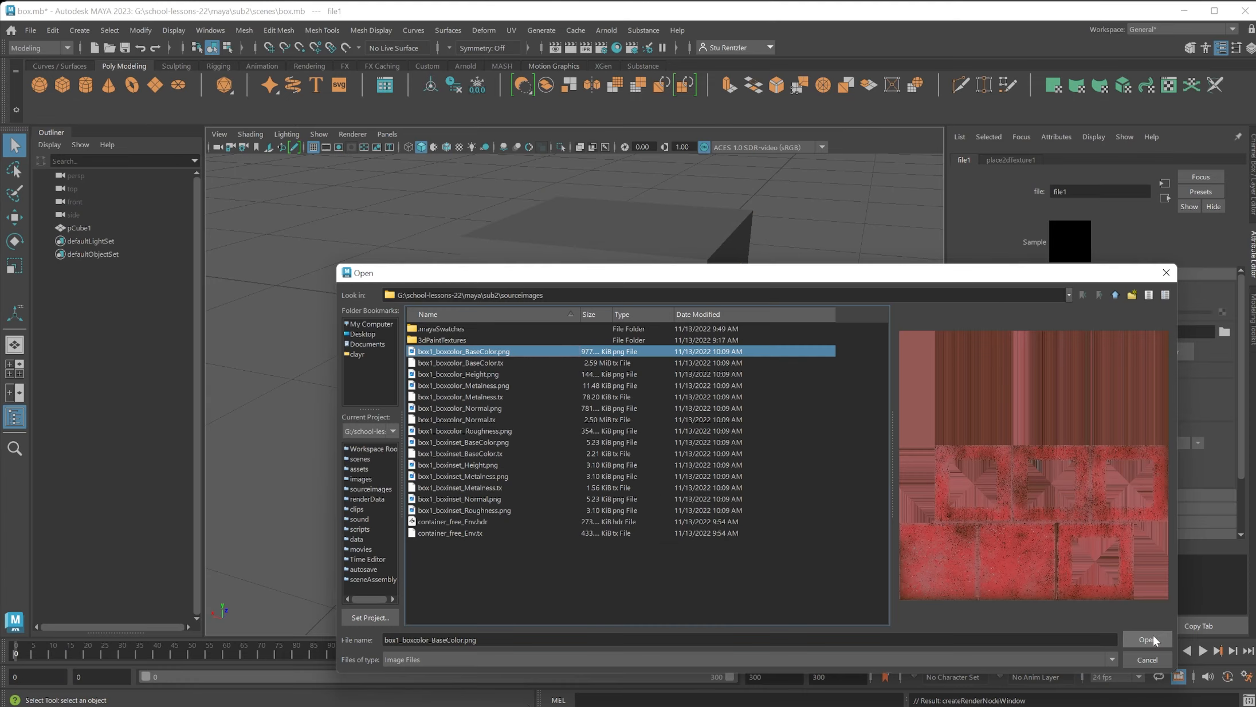
left_click(1152, 636)
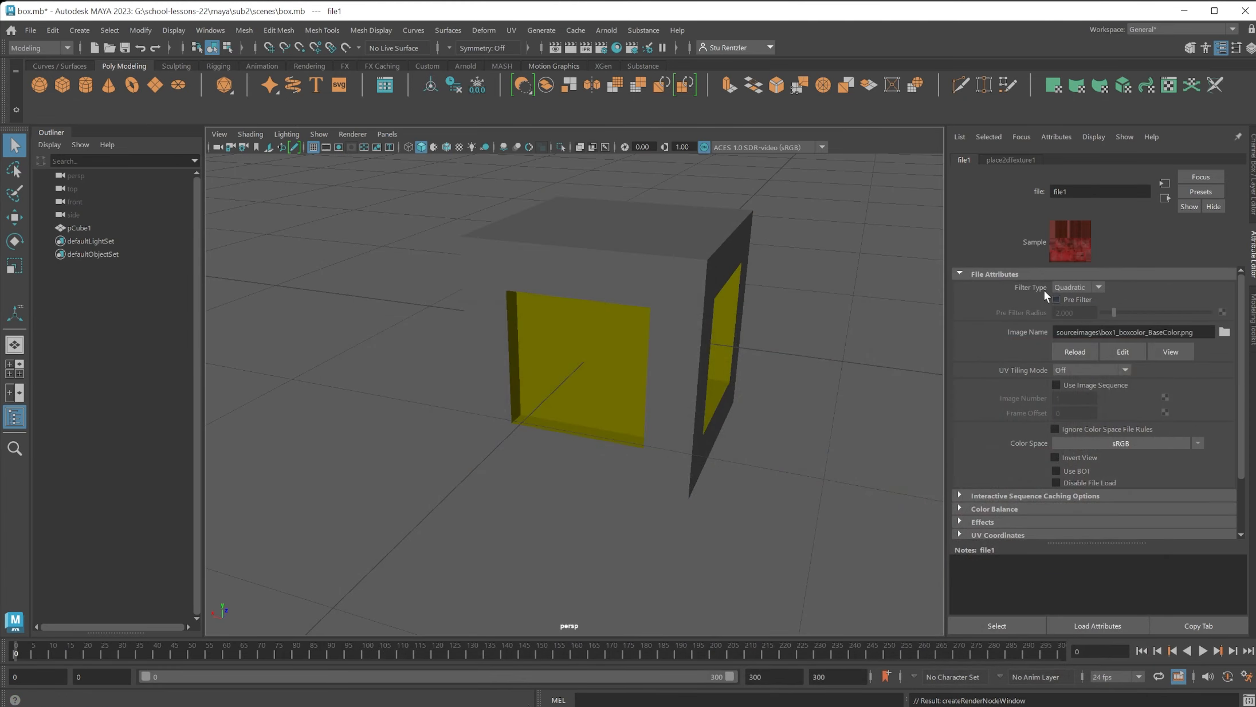
Connect a File texture to the boxcolor material's Diffuse Roughness and load box1_boxcolor_Roughness.png.
left_click(664, 302)
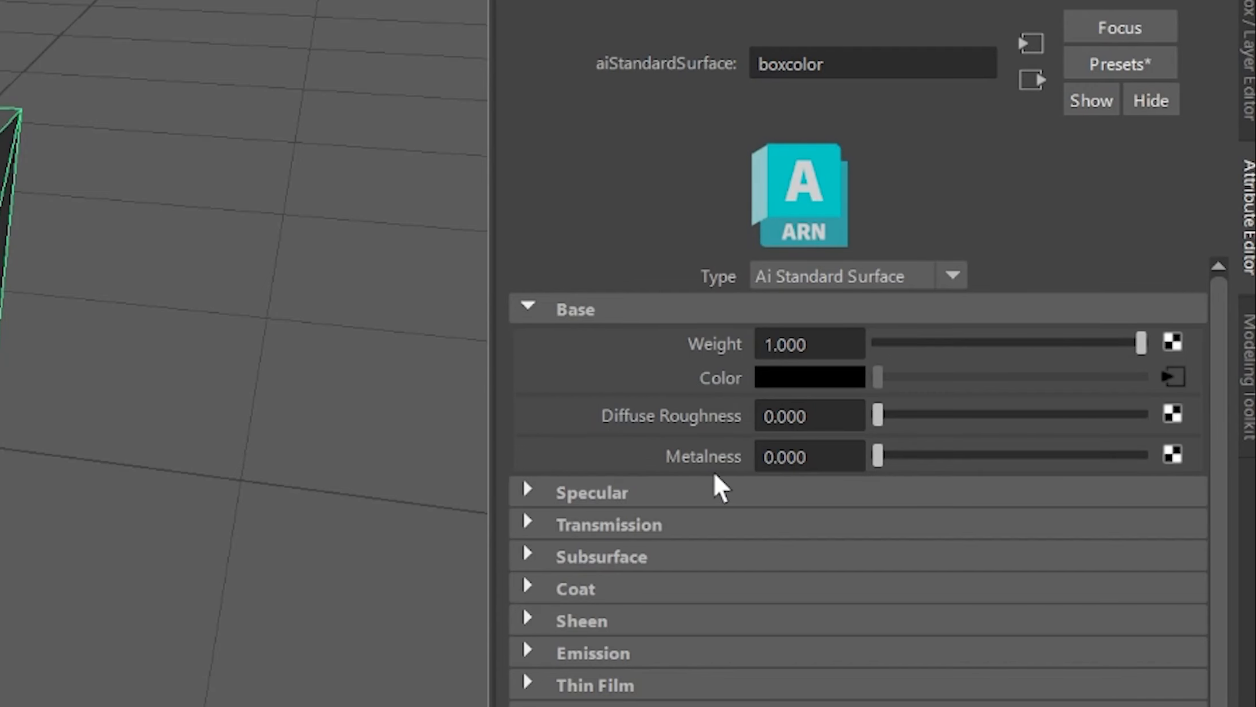
left_click(1172, 414)
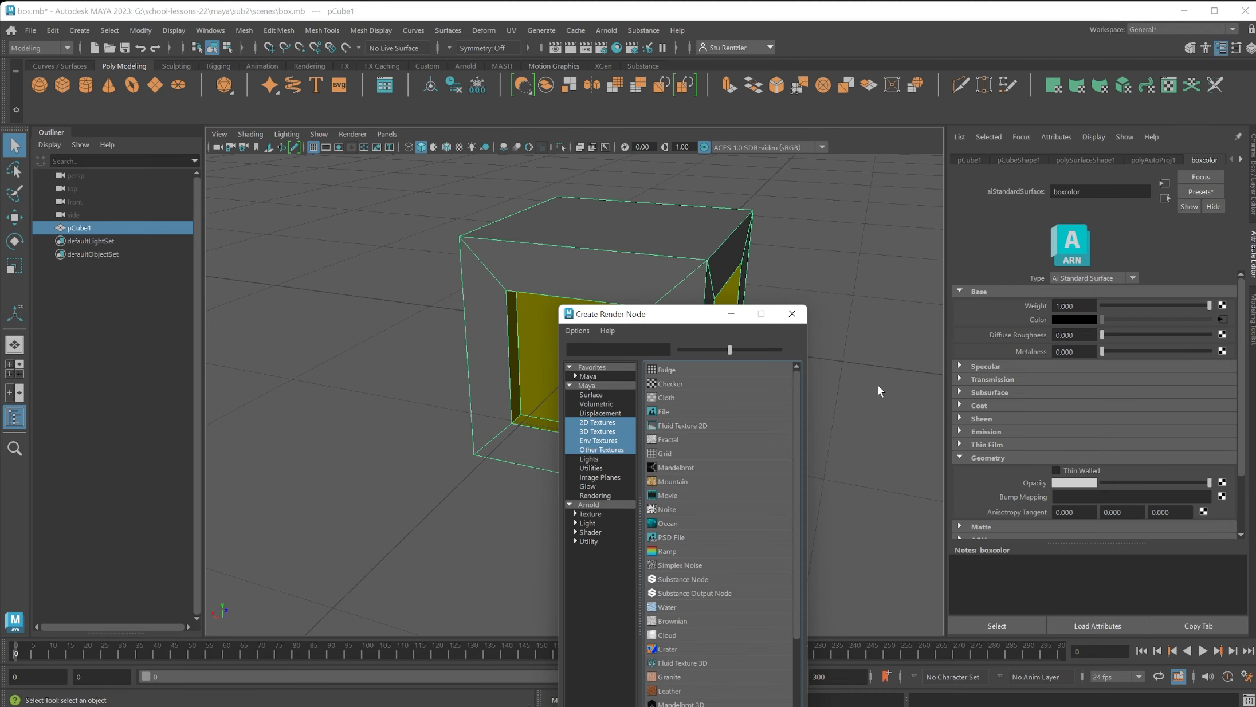
left_click(680, 412)
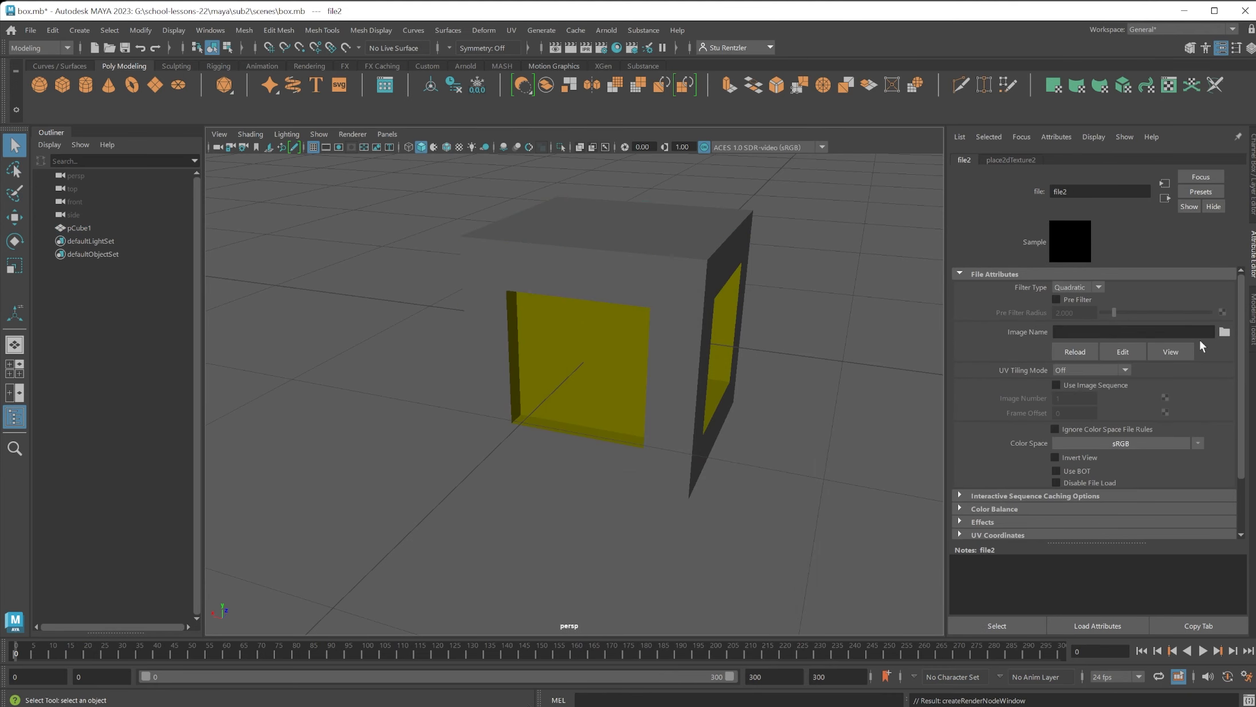
left_click(1224, 332)
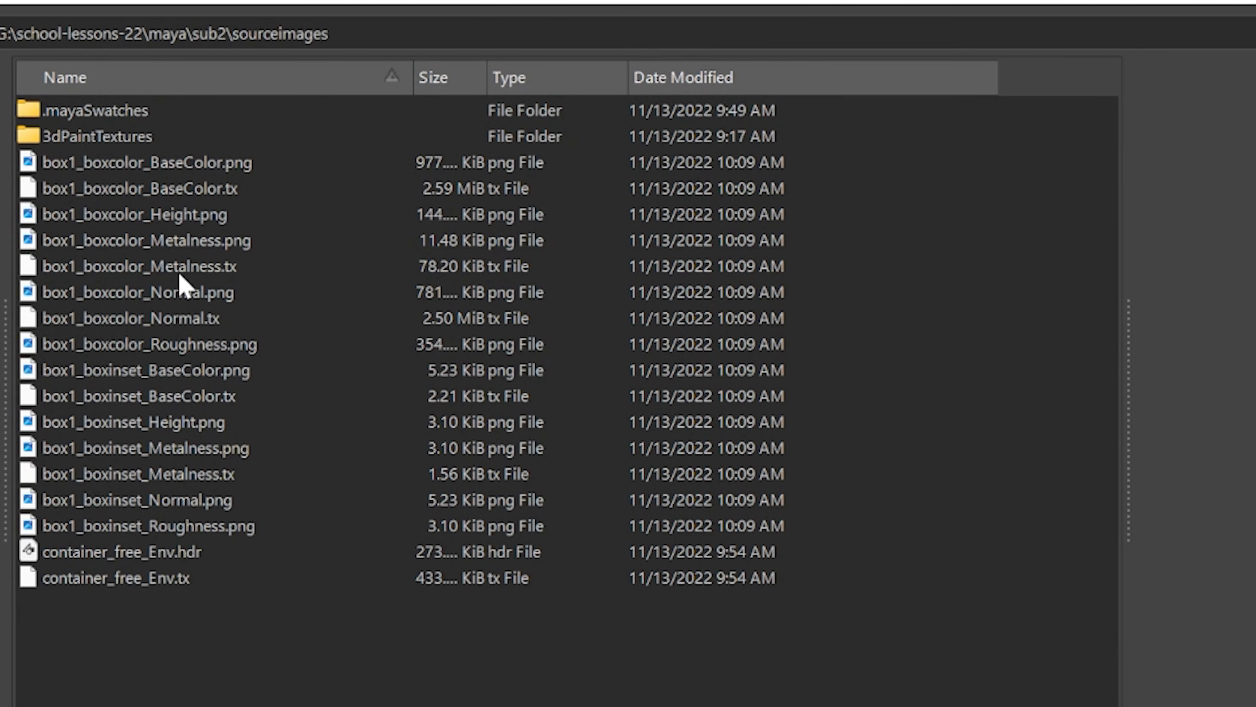
left_click(201, 346)
double_click(491, 436)
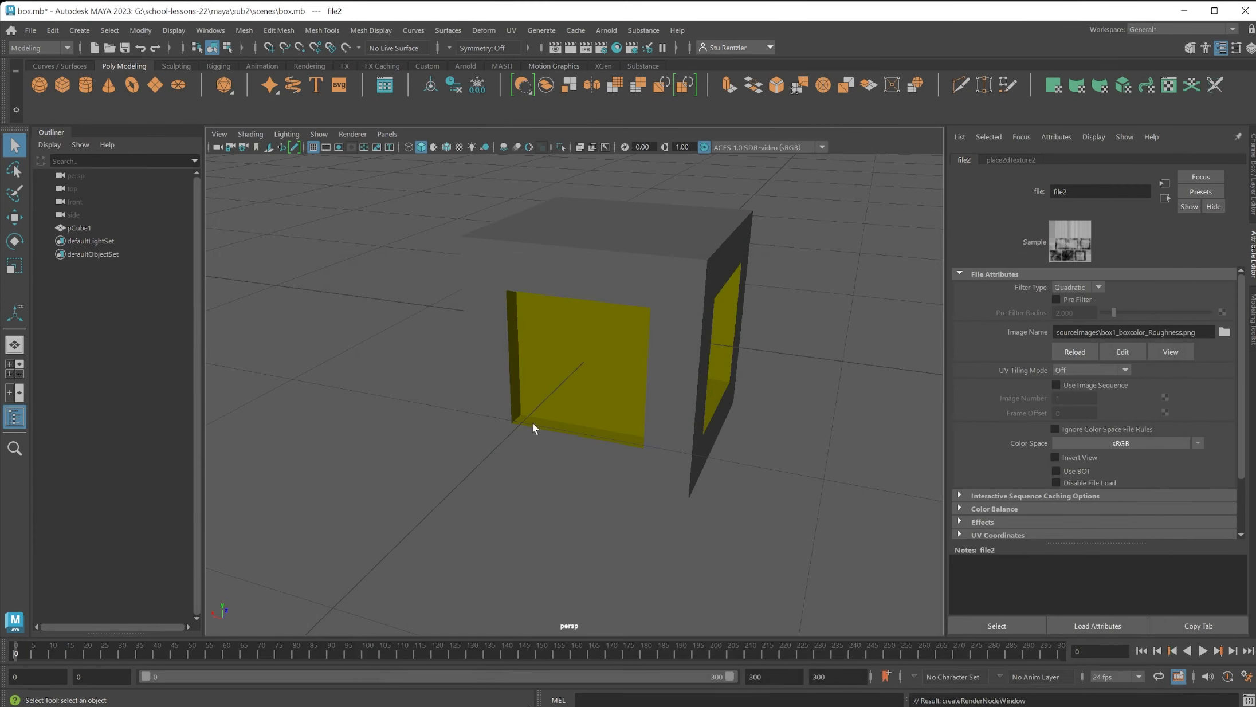
Turn on textured display in the viewport, select the box, and show the attributes of its boxinset material.
key("6")
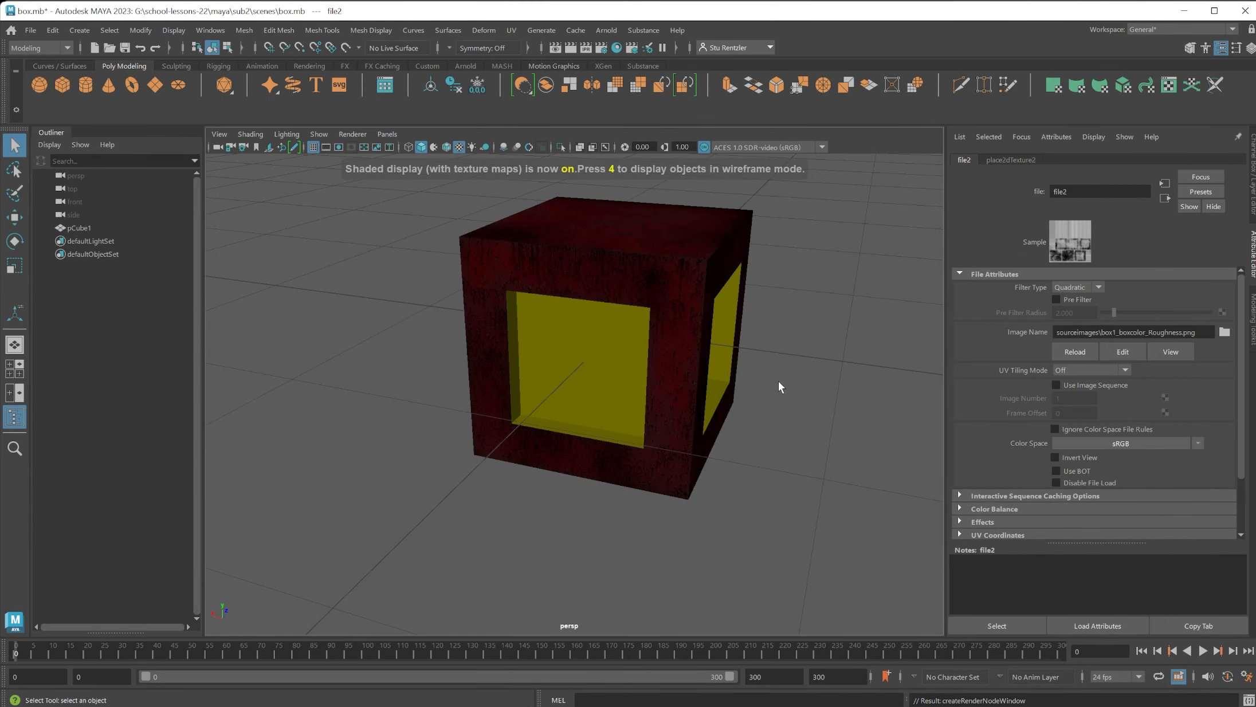
scroll(560, 347, "up", 2)
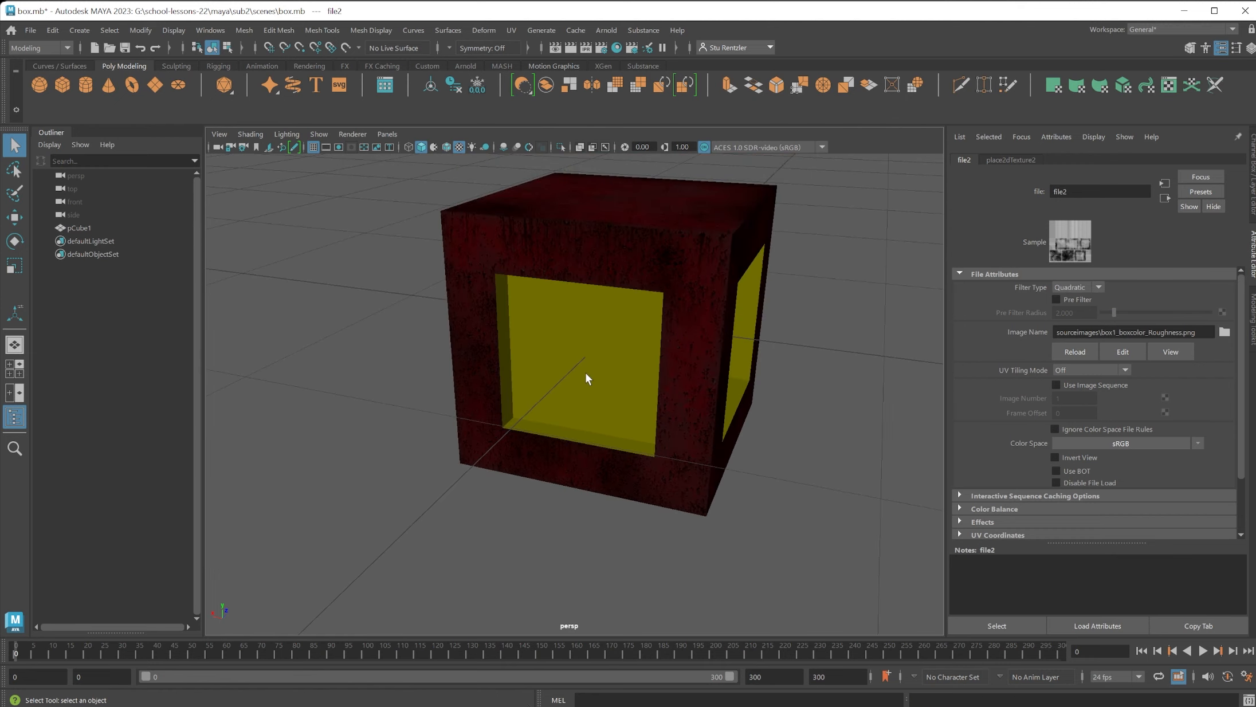
left_click(585, 373)
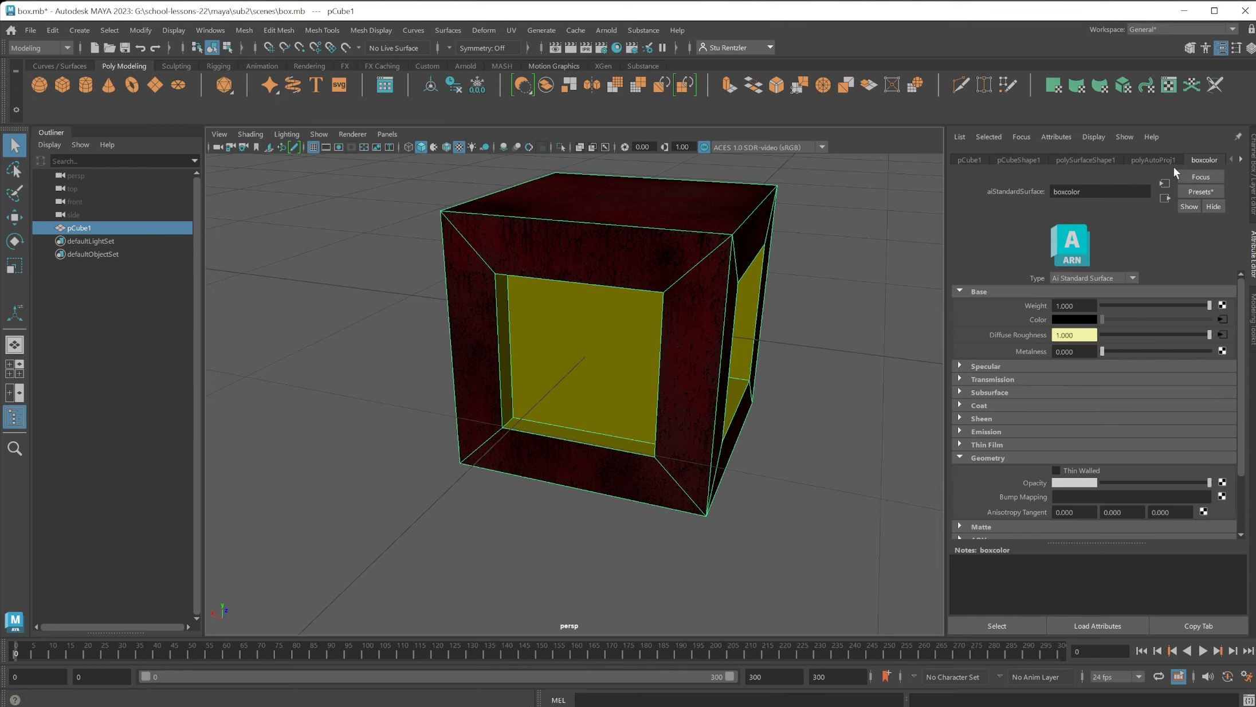
left_click(742, 254)
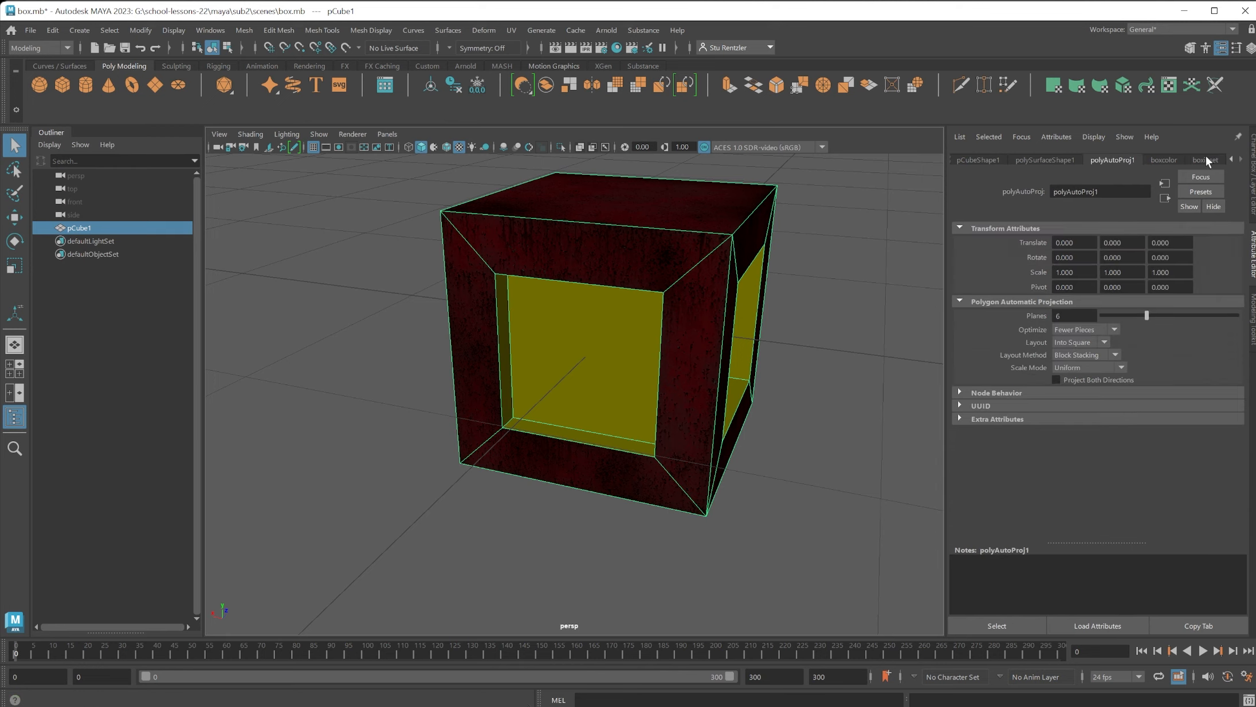
left_click(1206, 160)
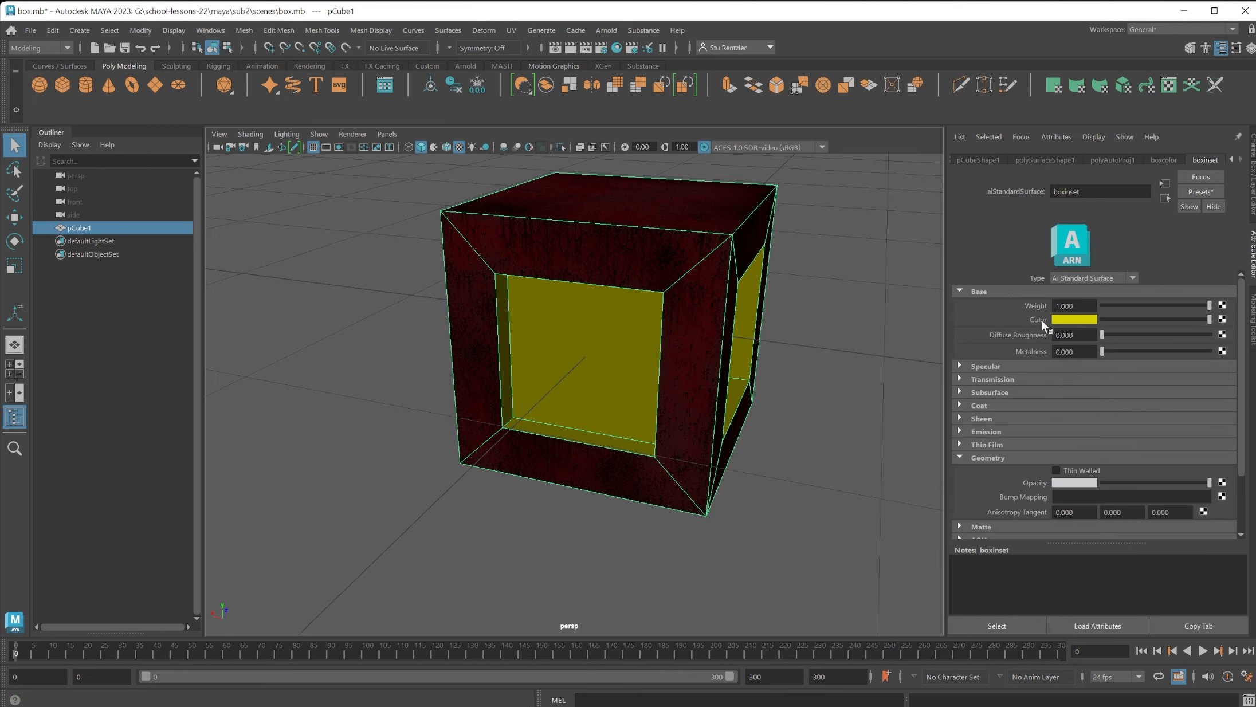
Connect a File texture to the boxinset material's base Color and load box1_boxinset_BaseColor.png.
left_click(1222, 319)
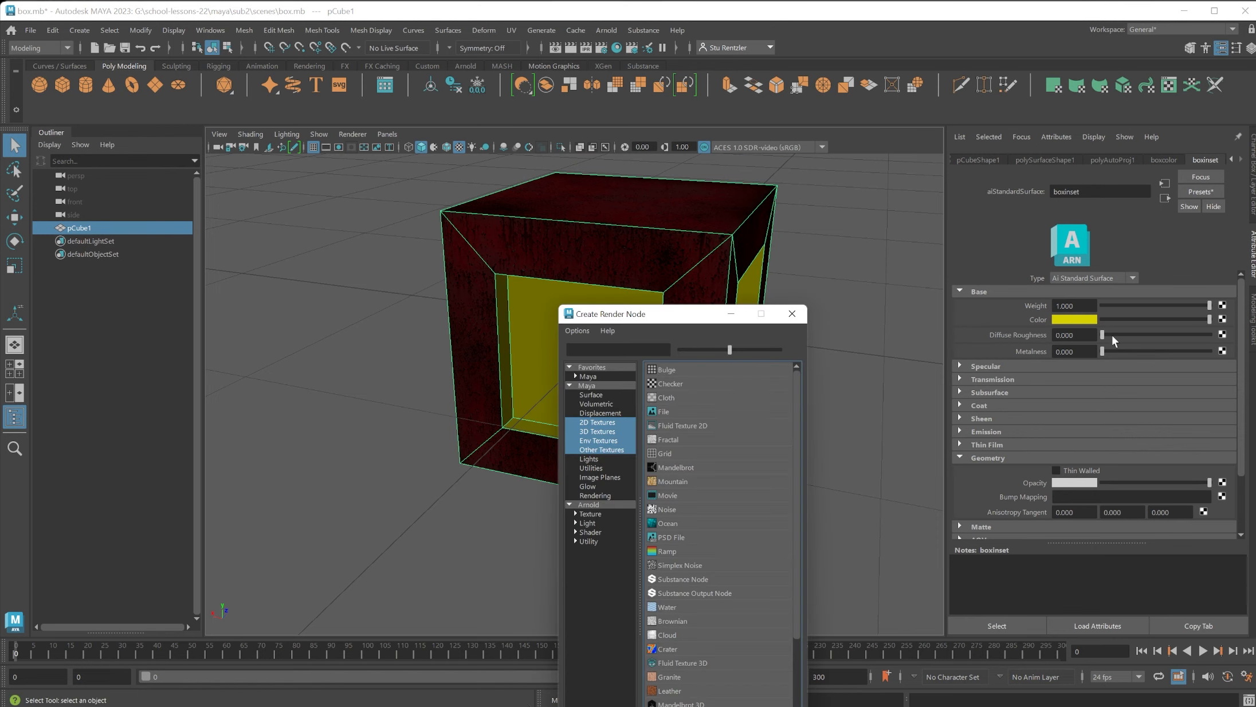
left_click(663, 411)
left_click(1224, 331)
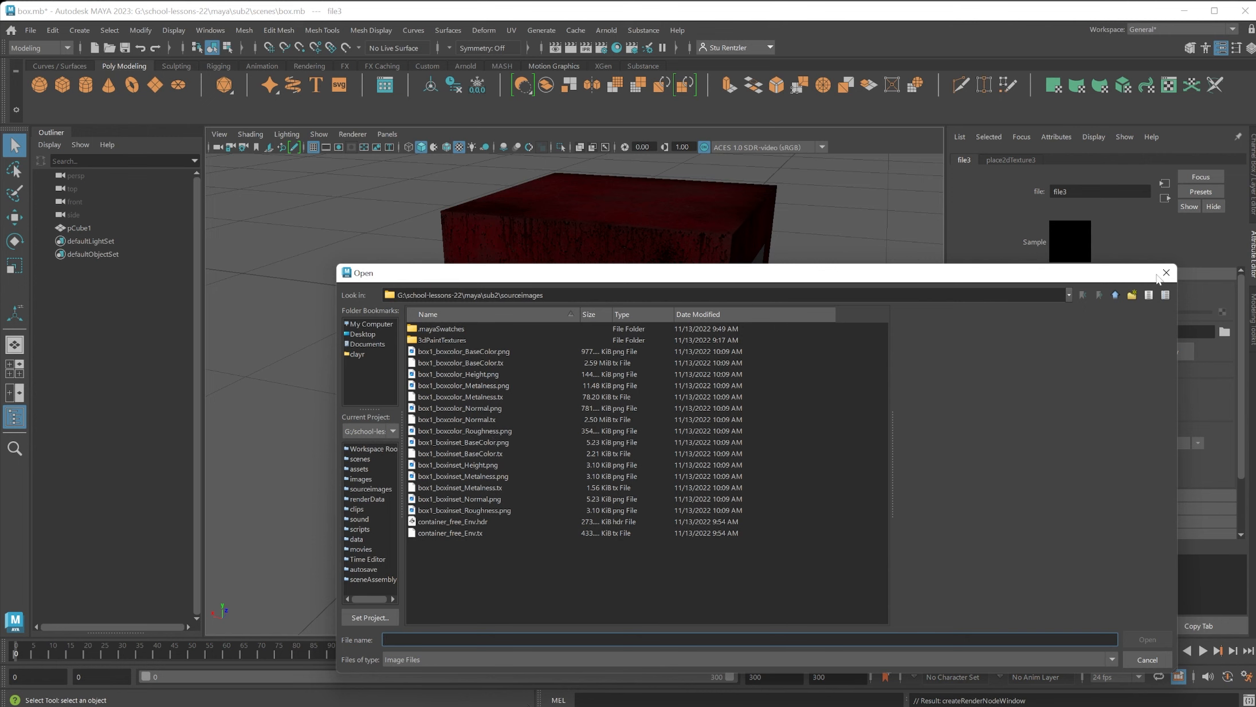
double_click(481, 443)
Reselect the box, connect a File texture to the boxinset material's Diffuse Roughness, and load the matching boxinset image from sourceimages.
left_click(632, 350)
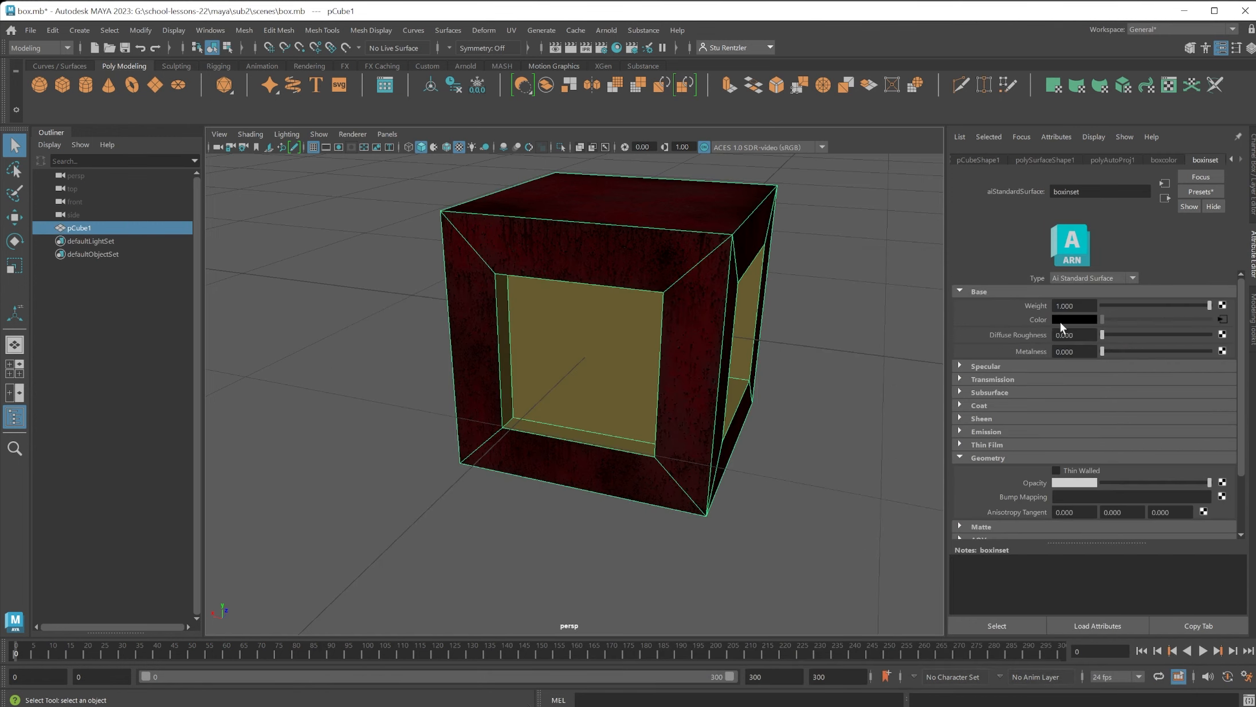
left_click(1222, 350)
left_click(676, 411)
left_click(1224, 332)
double_click(469, 488)
left_click(613, 382)
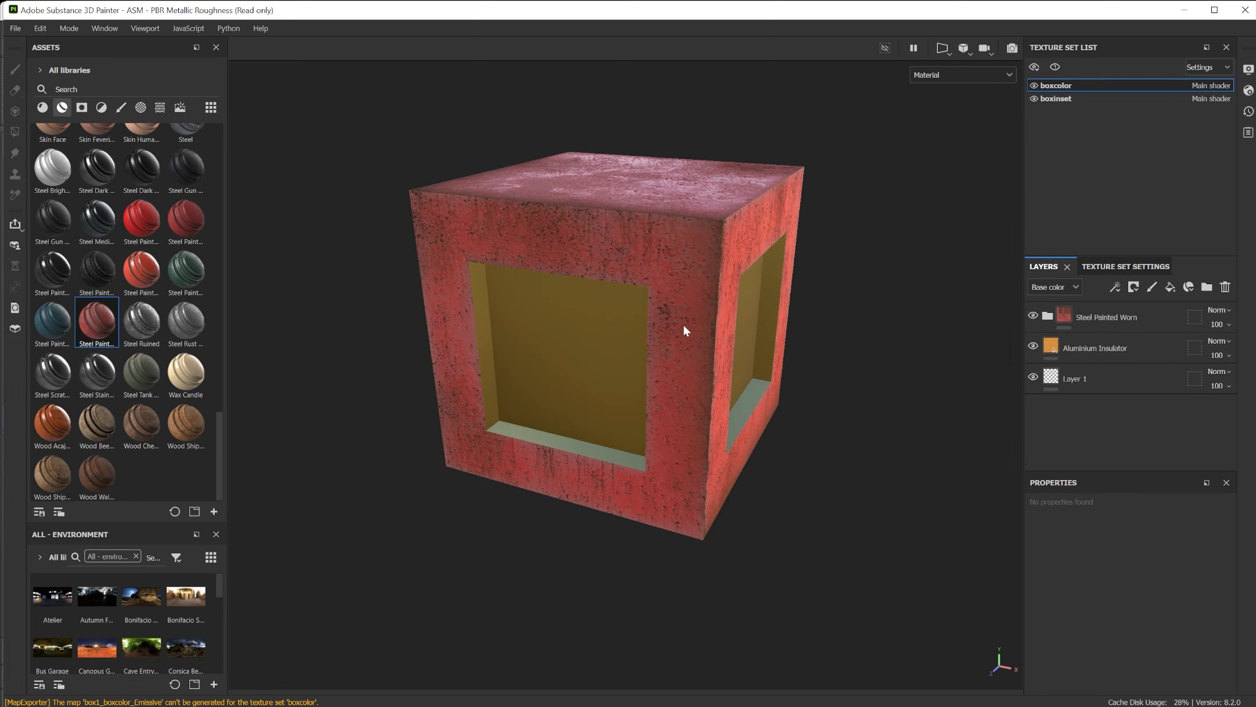
Switch to Substance 3D Painter and compare the textured box there with the one in the Maya viewport.
scroll(682, 322, "up", 6)
scroll(673, 318, "down", 6)
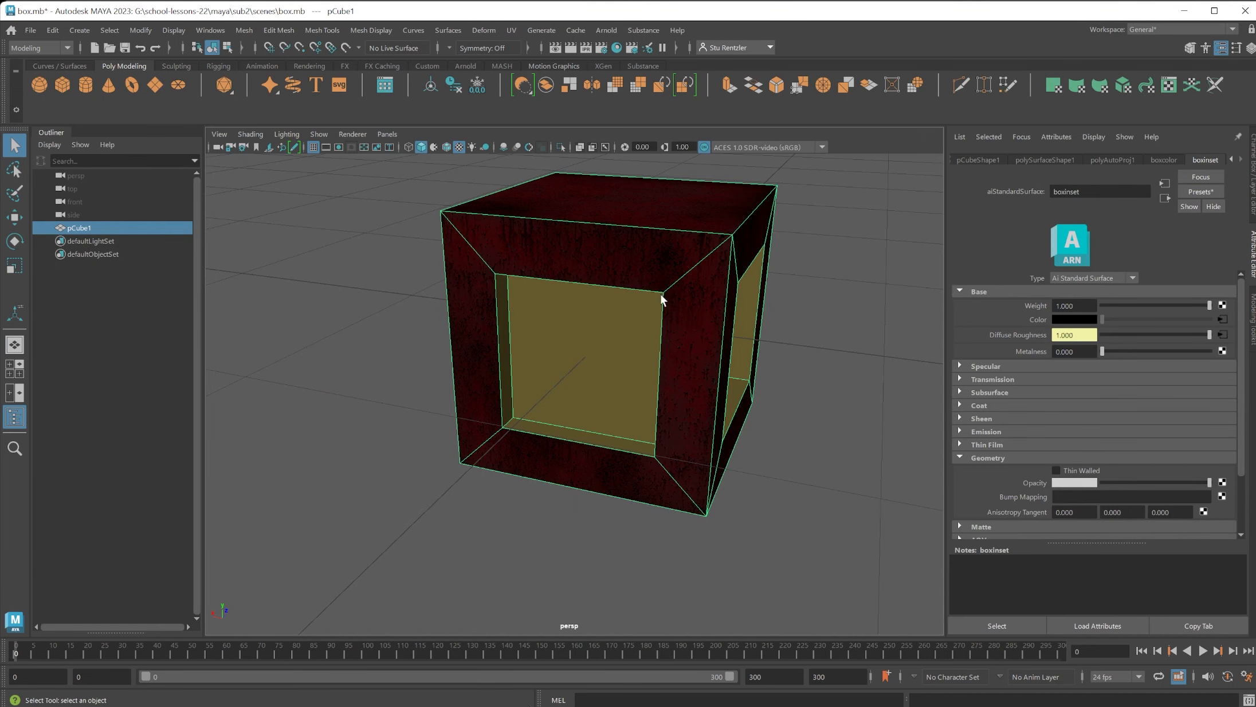
scroll(682, 301, "up", 2)
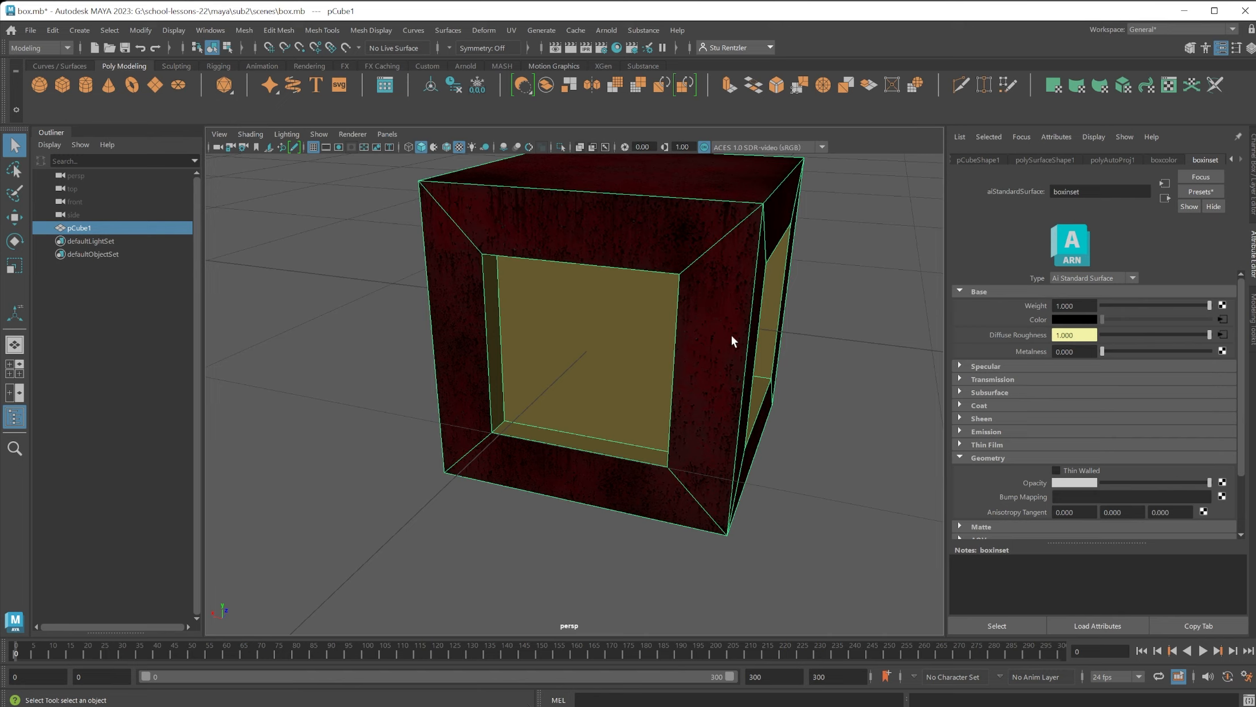
Connect a File texture to the boxcolor material's Bump Mapping and load box1_boxcolor_Normal.png.
left_click(1174, 158)
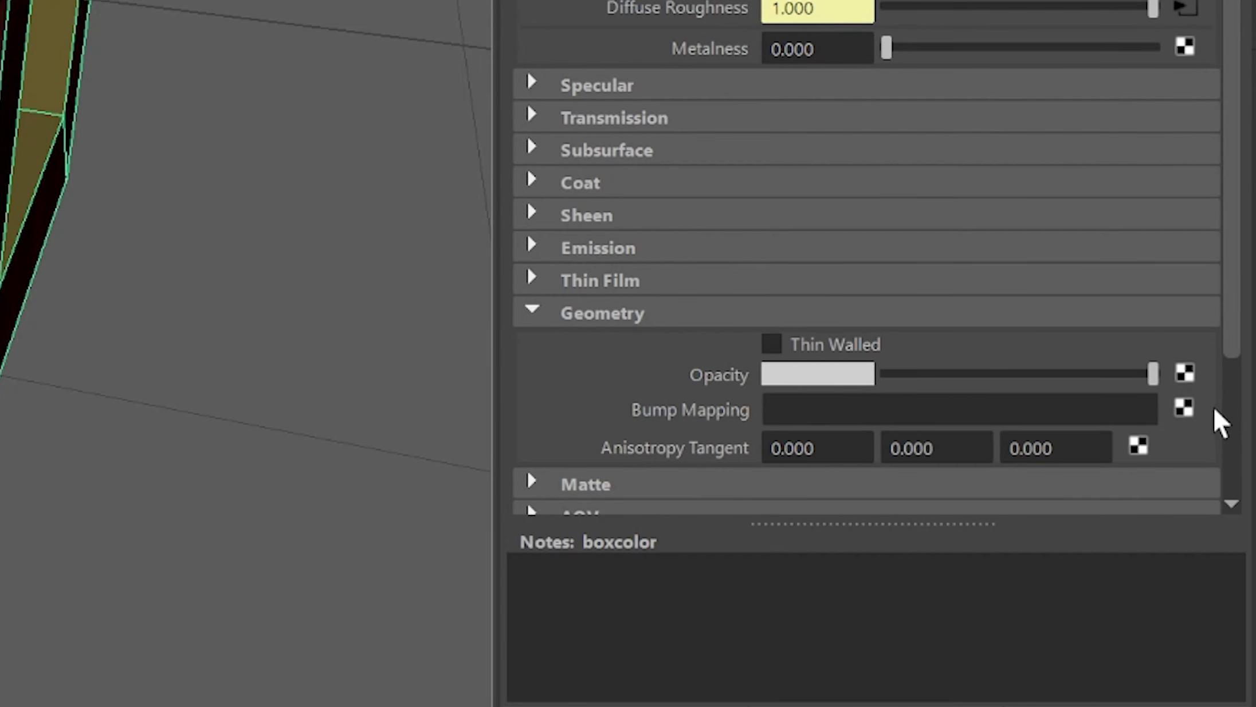
left_click(1183, 407)
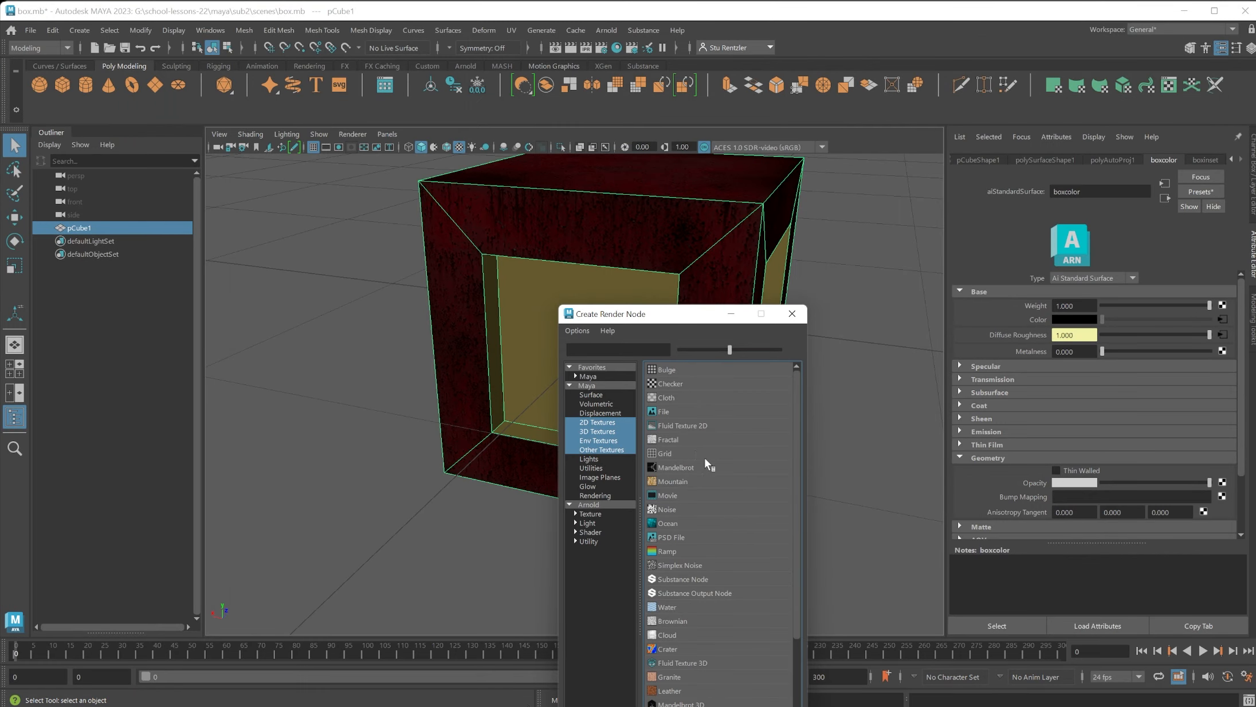
left_click(672, 412)
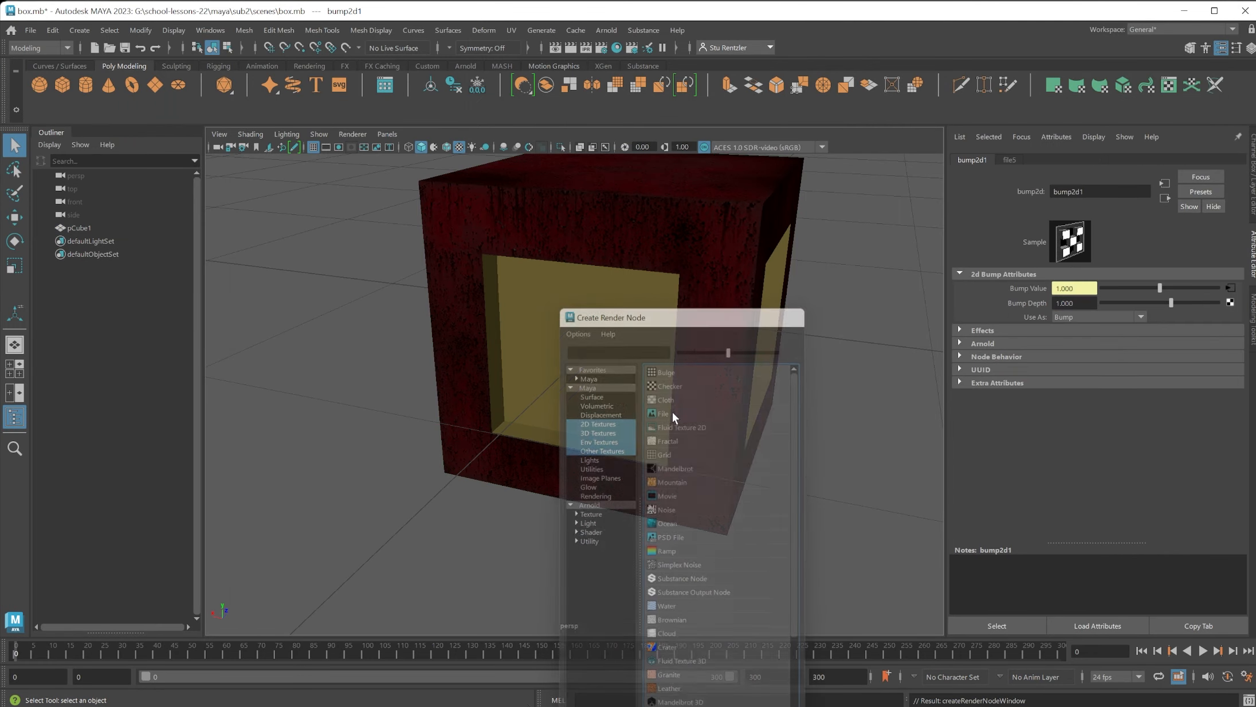
left_click(1009, 159)
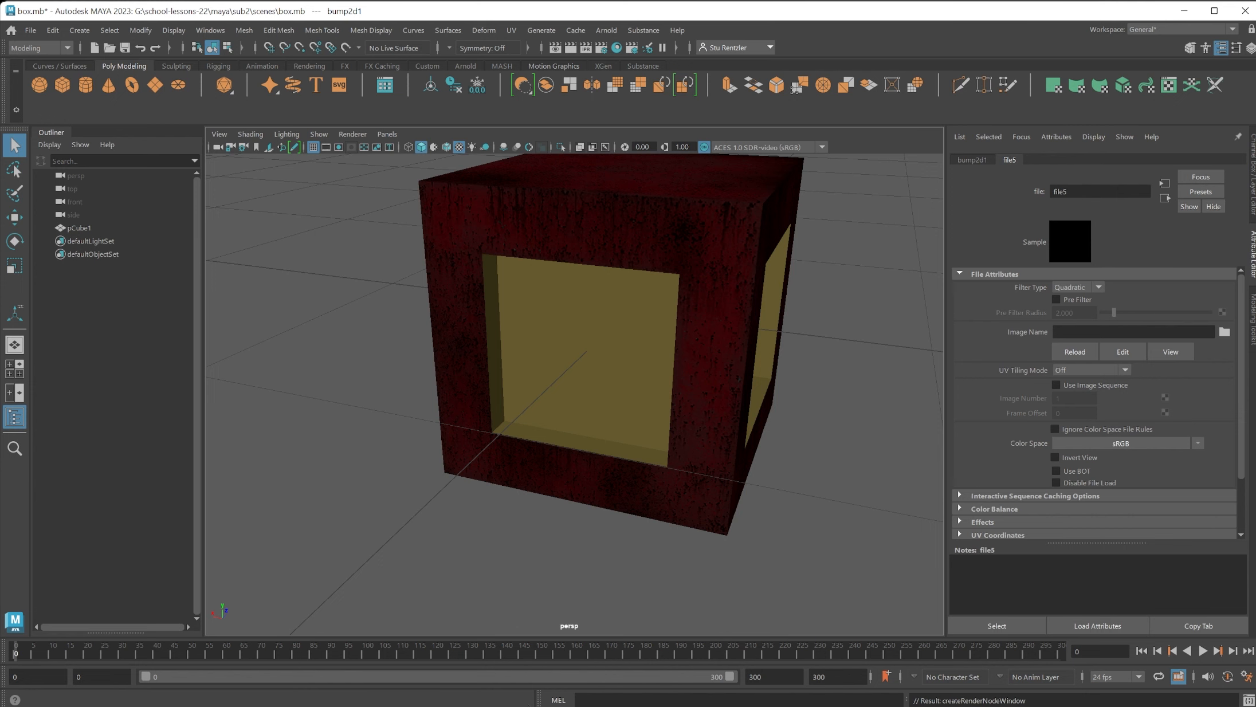
left_click(1225, 332)
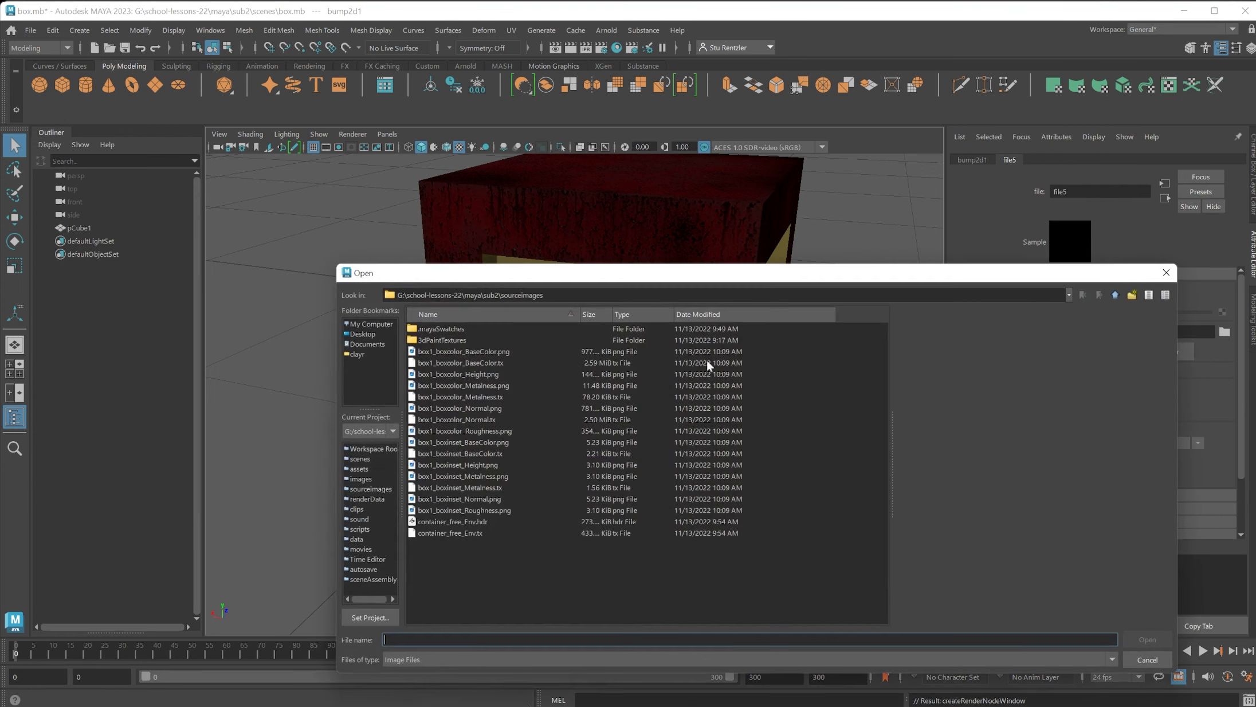
left_click(475, 407)
left_click(1143, 637)
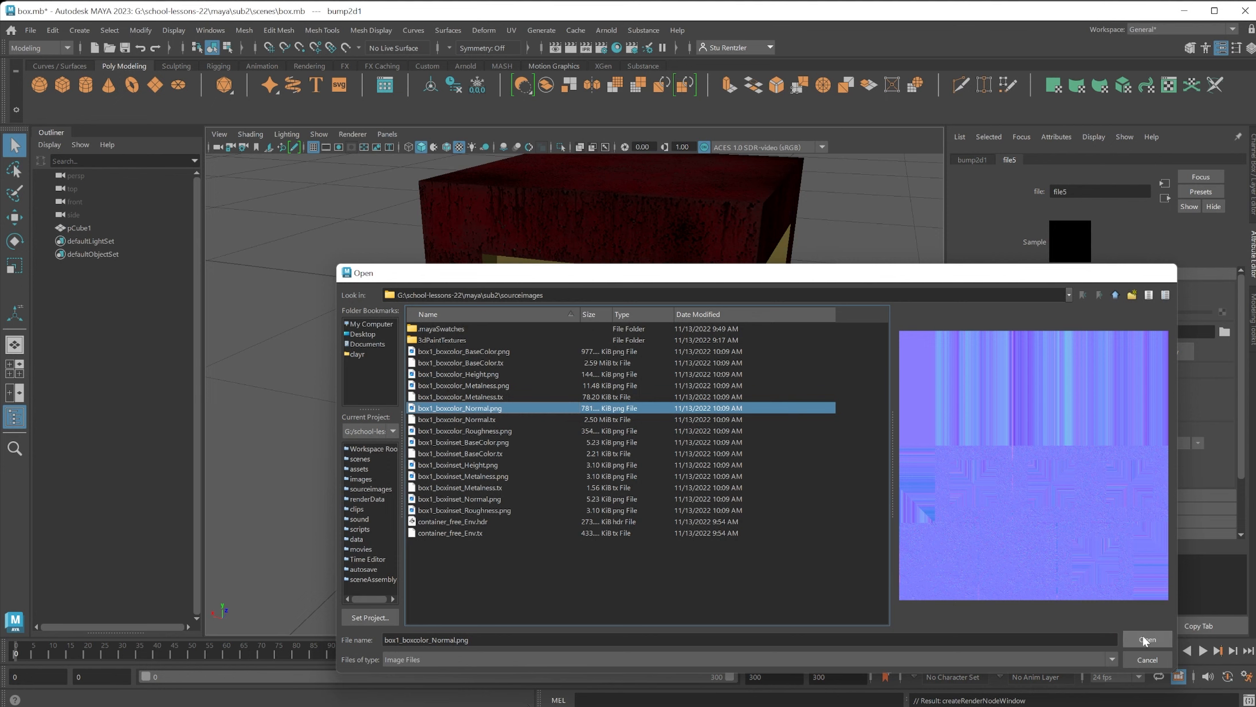
Add an Arnold Skydome Light to the scene.
scroll(762, 283, "down", 8)
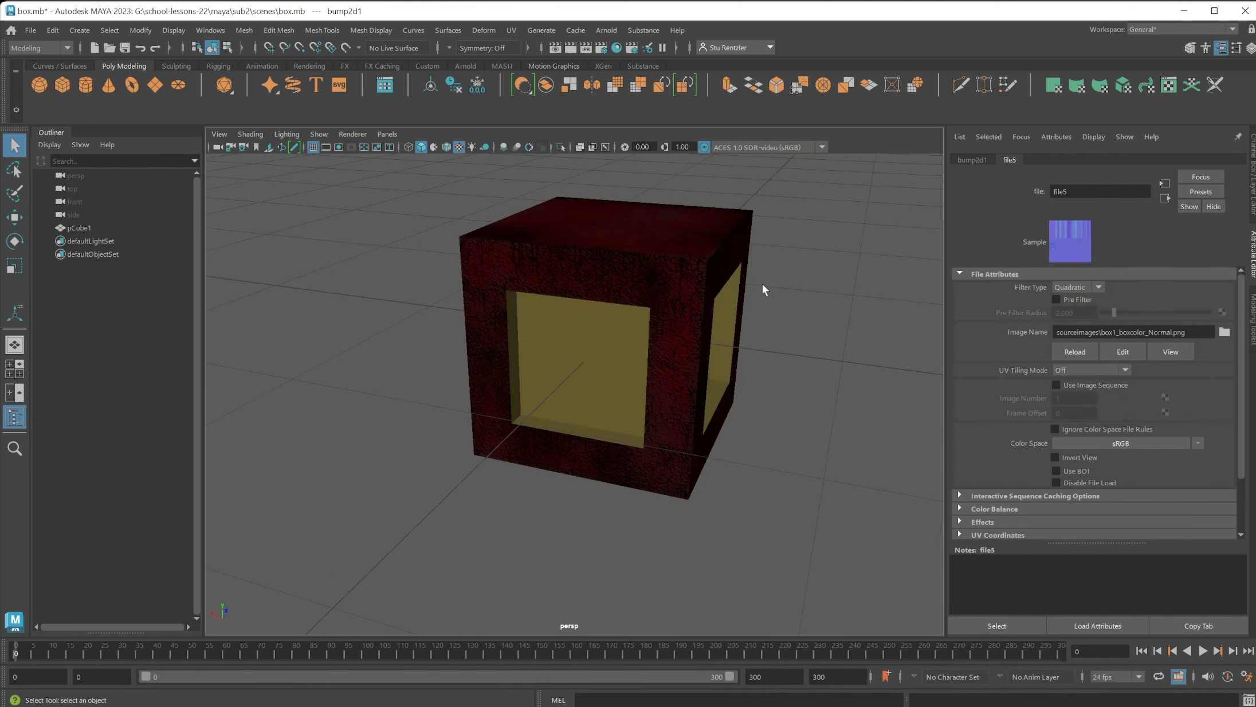
scroll(749, 295, "down", 4)
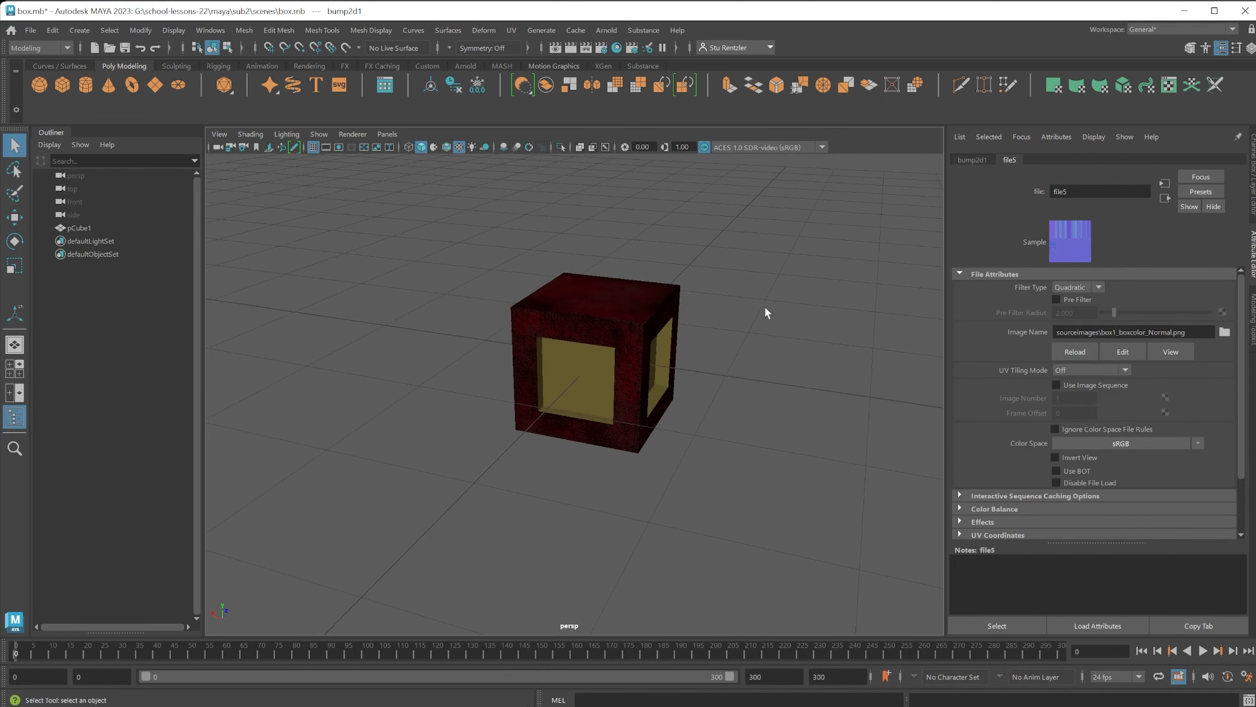
left_click(610, 30)
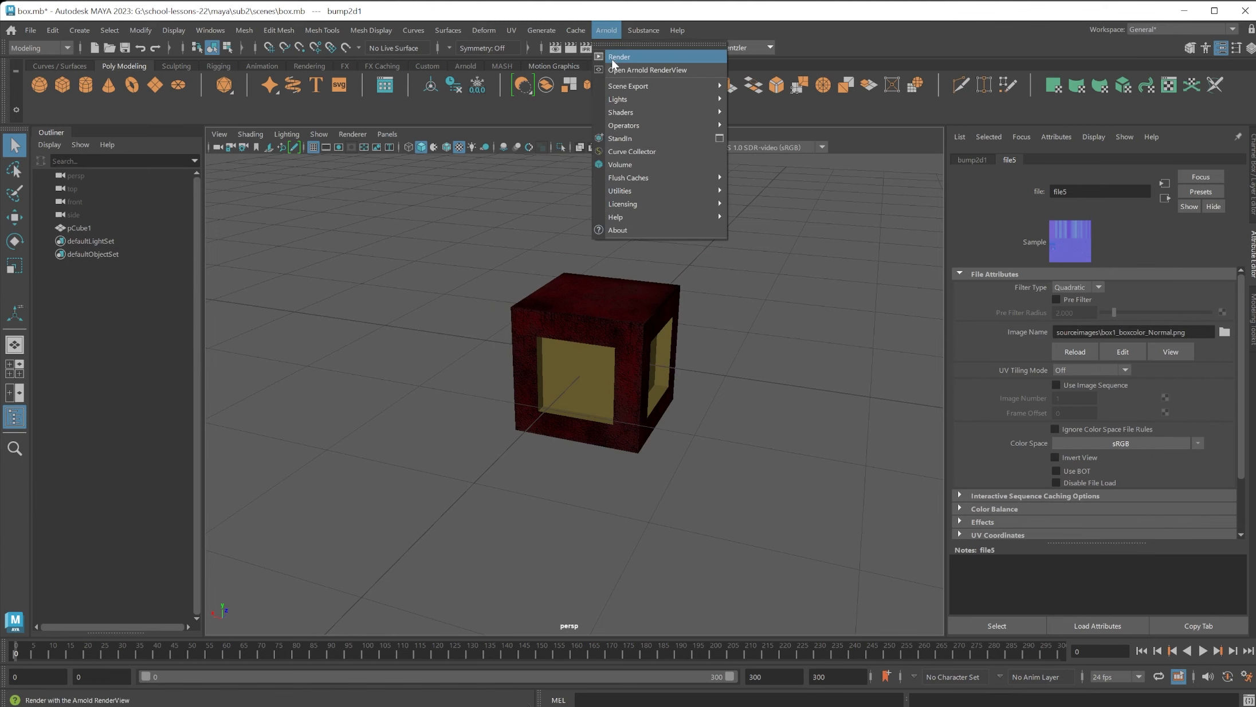
mouse_move(630, 99)
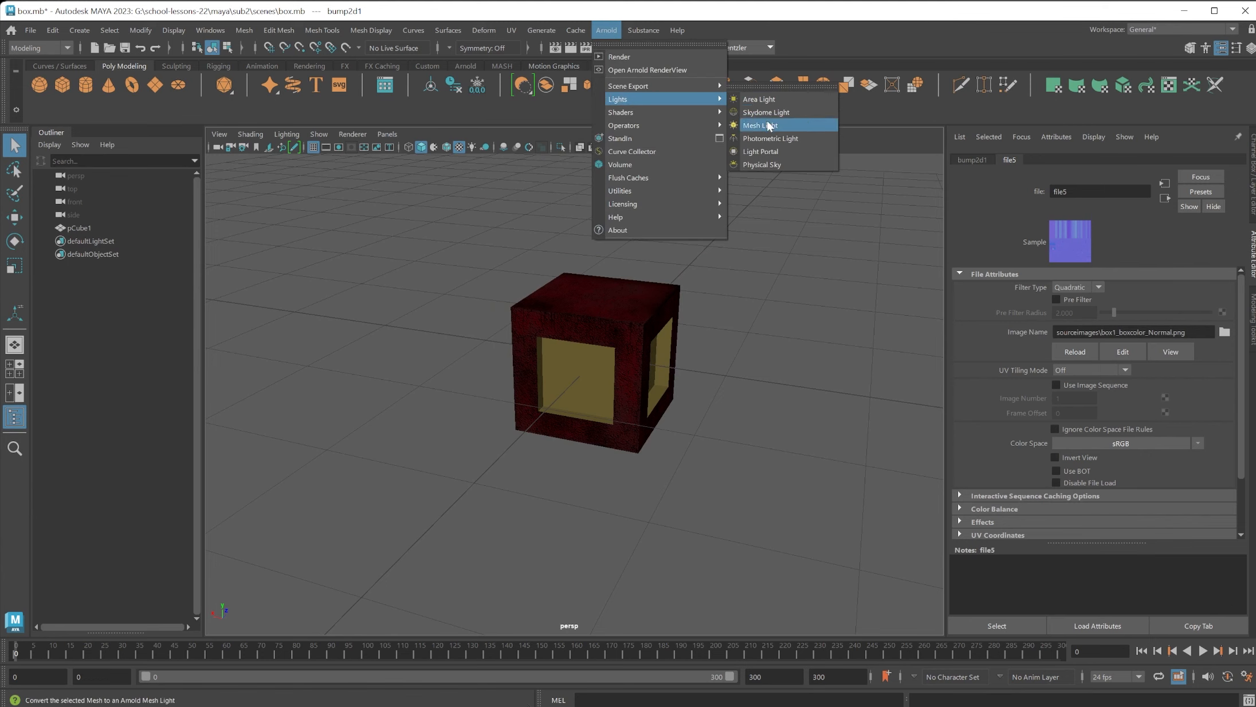
left_click(770, 113)
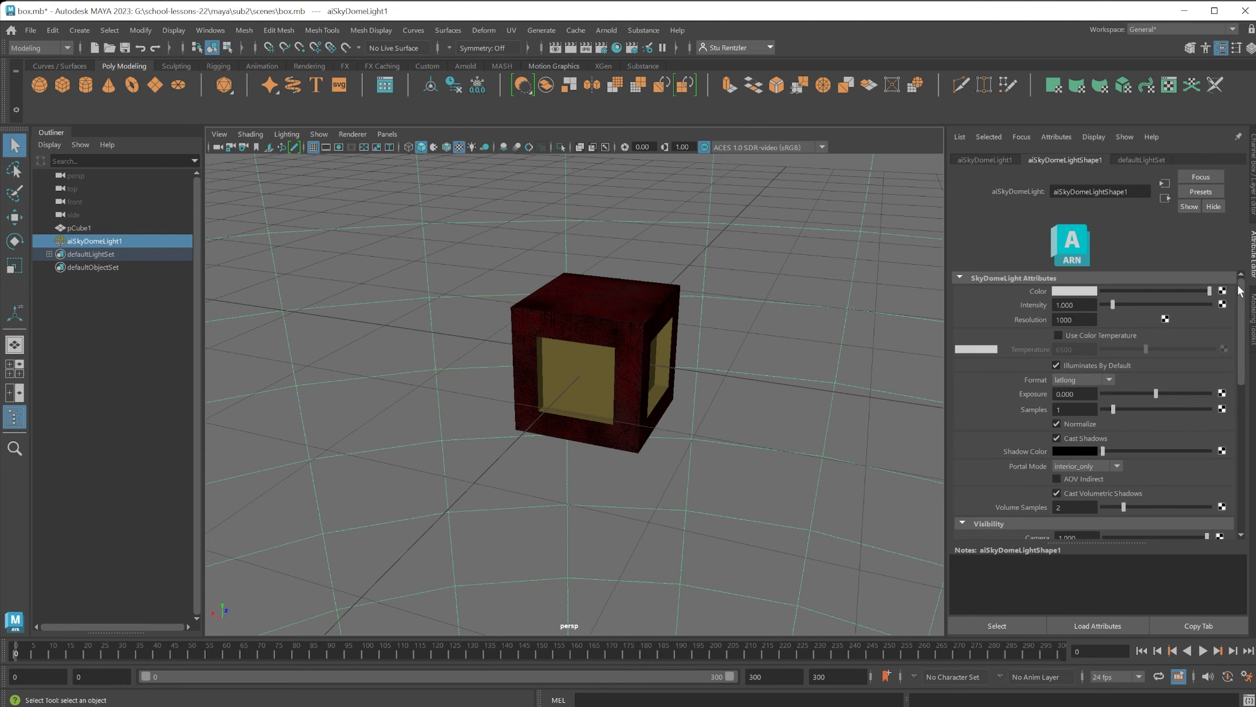
Connect a File texture to the skydome light's Color and load container_free_Env.hdr from sourceimages.
left_click(1222, 291)
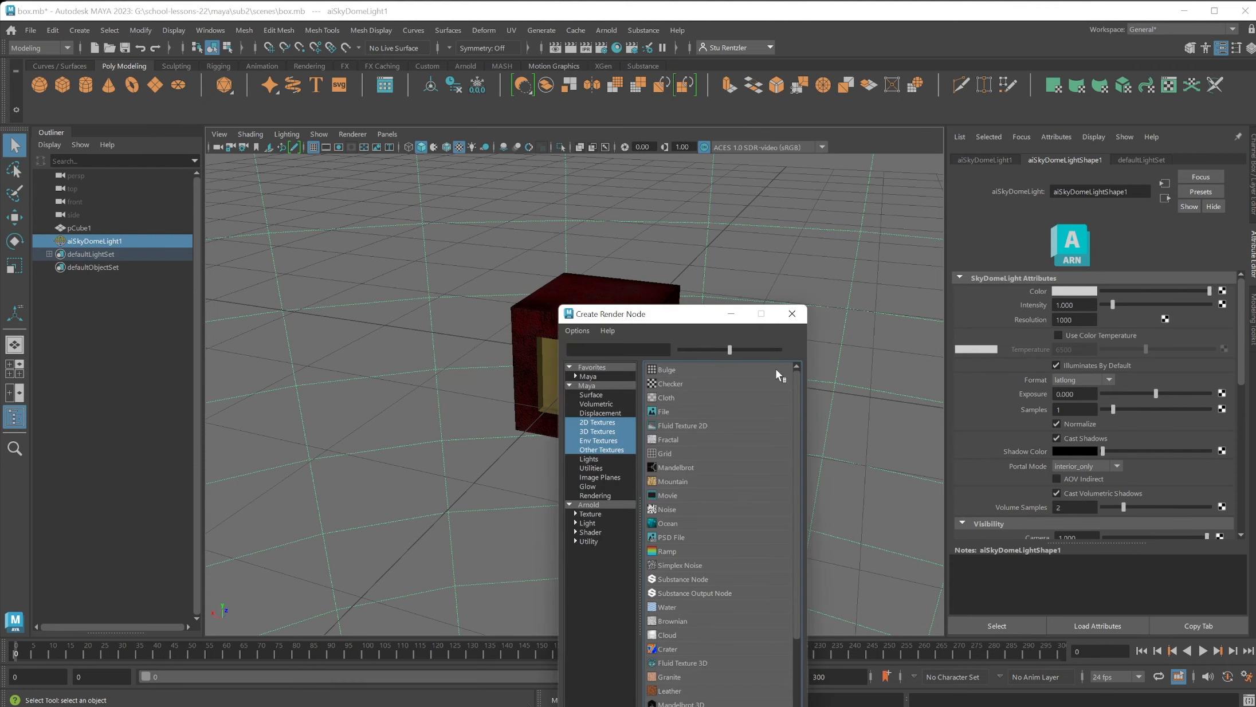
left_click(669, 411)
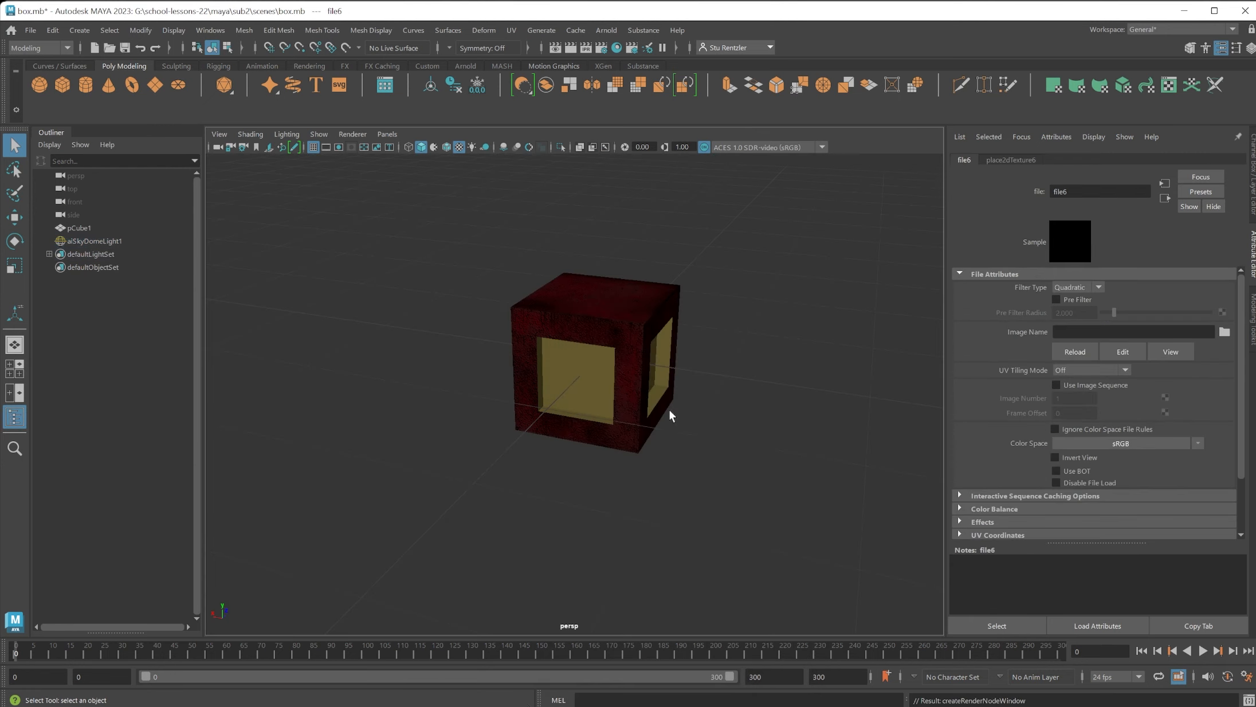
left_click(1225, 332)
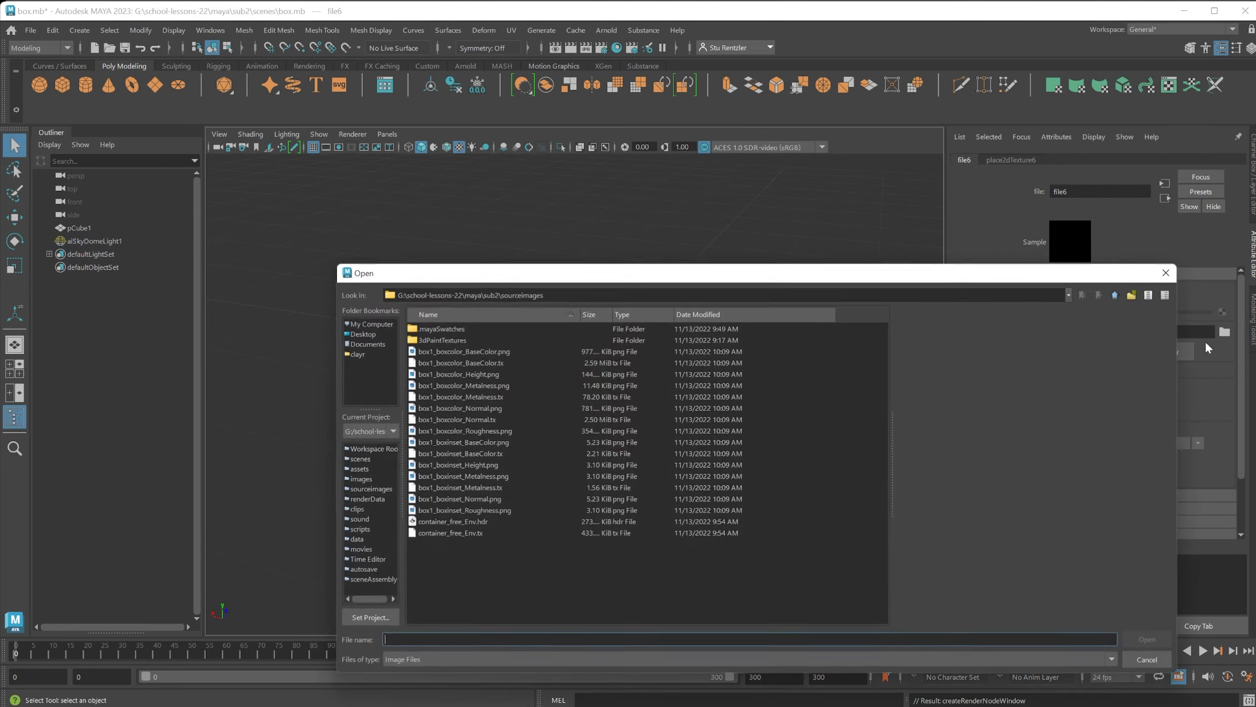
left_click(474, 522)
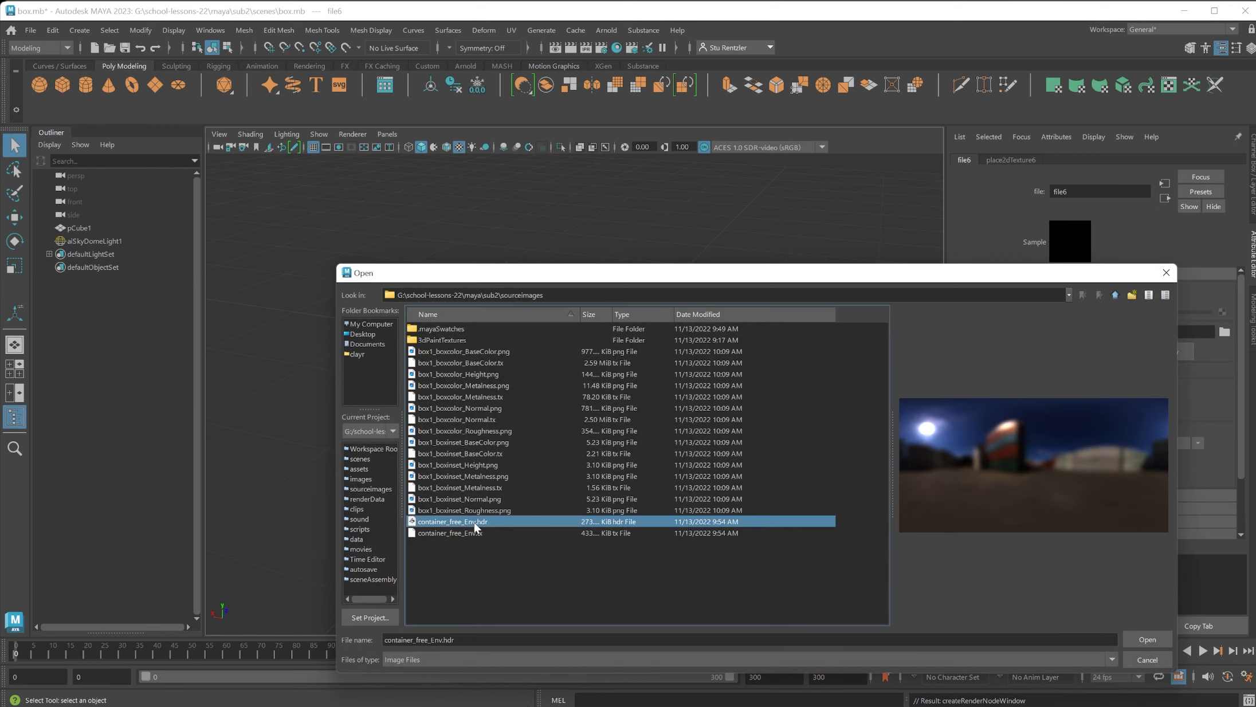
left_click(1145, 639)
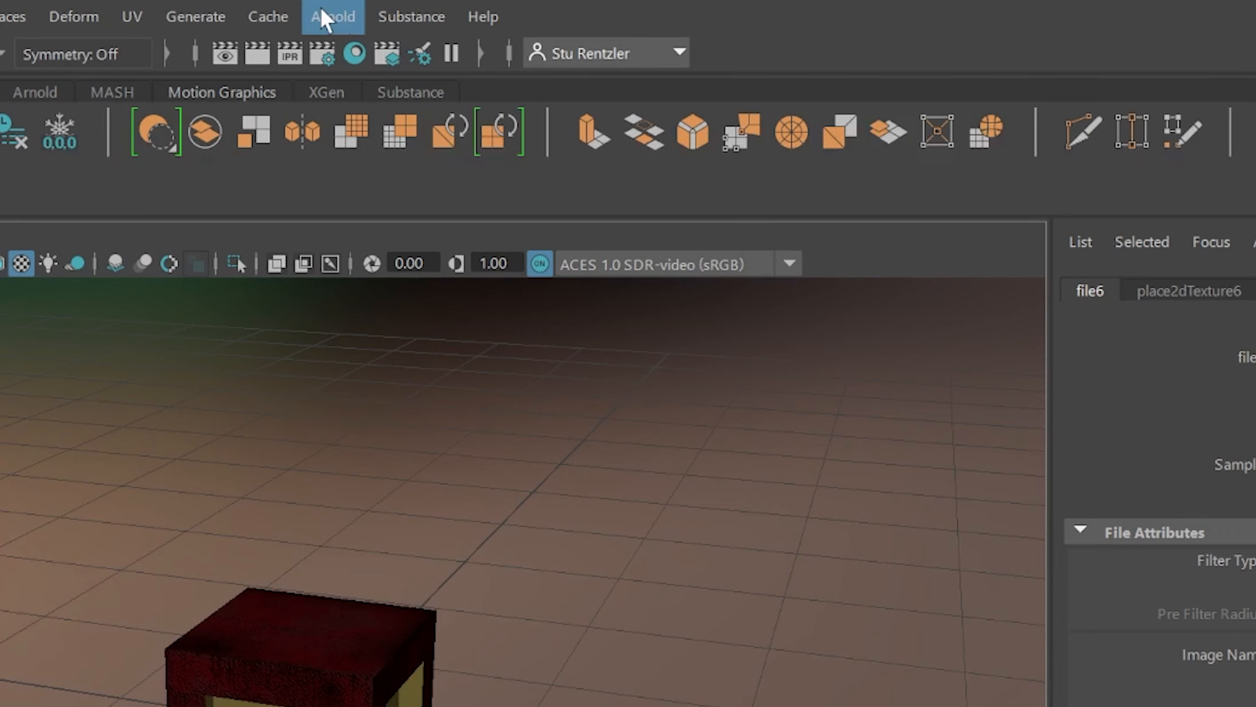
Preview the box lit by the skydome in Arnold RenderView, and return to the viewport to see its other side.
left_click(606, 30)
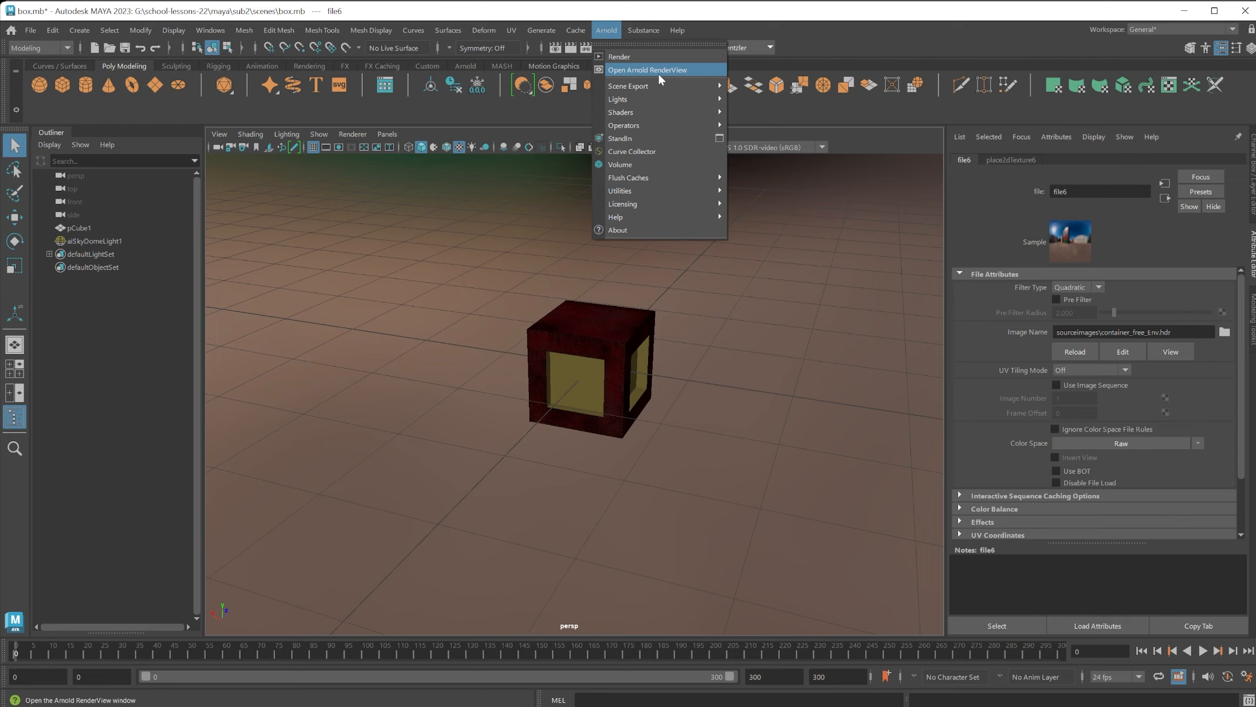
left_click(442, 103)
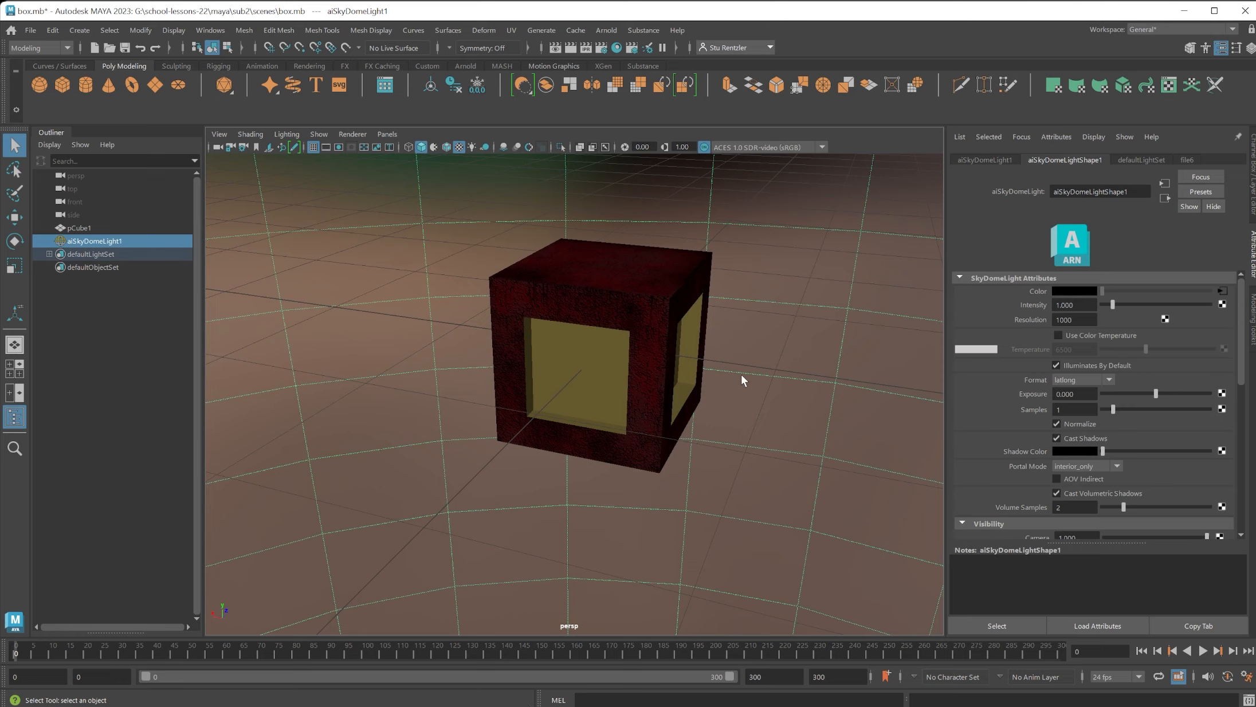
left_click_drag(741, 379, 630, 231, "alt")
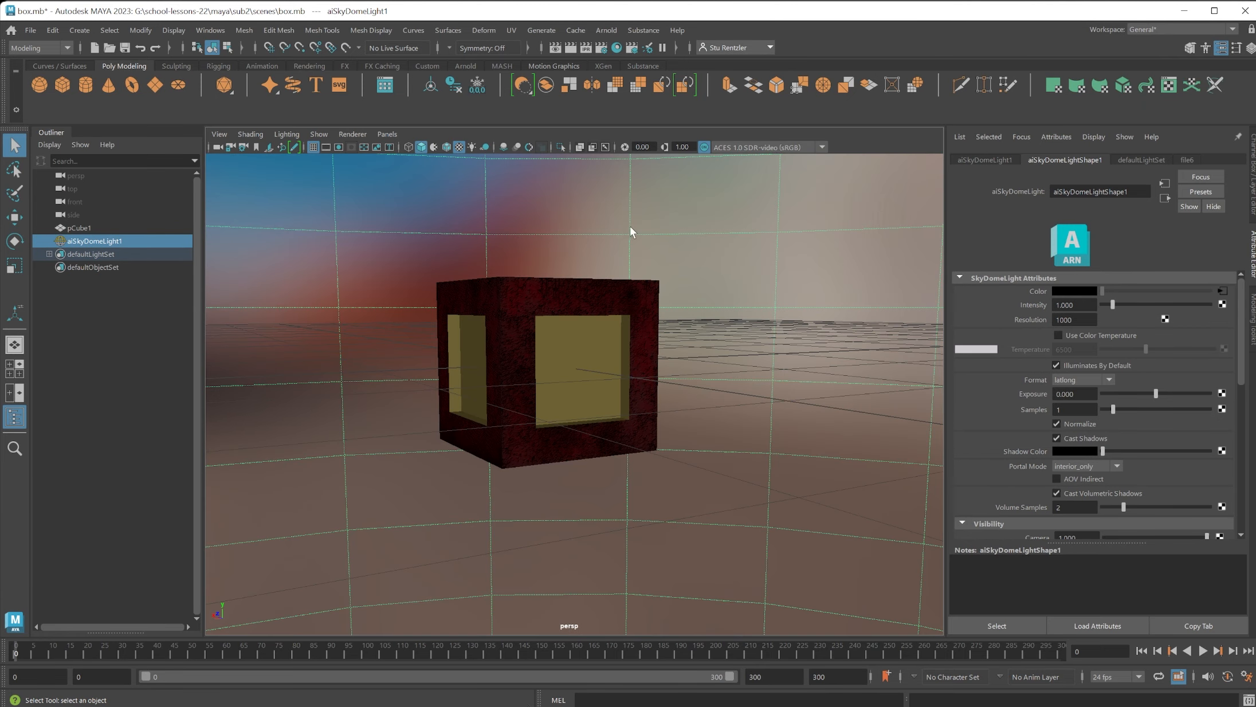
Create a point light, raise it about 0.74 cm above the box's centre, and move it out in front of the box.
left_click(83, 31)
mouse_move(98, 107)
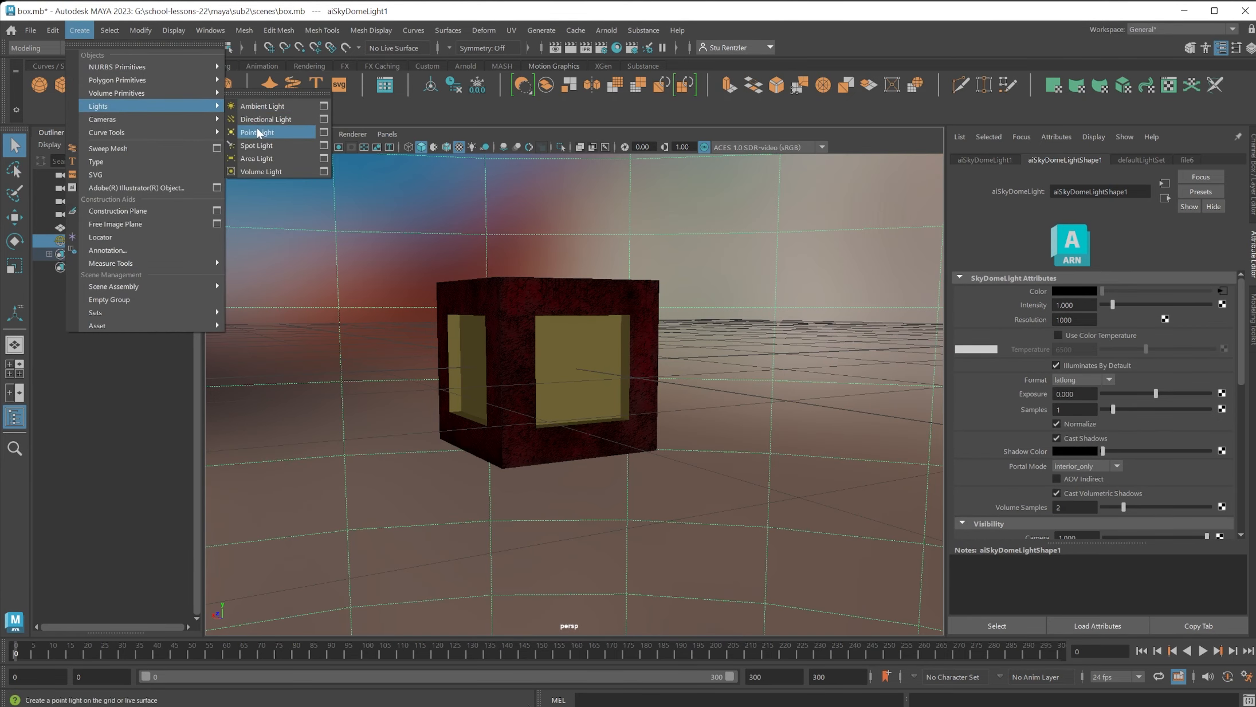
left_click(277, 132)
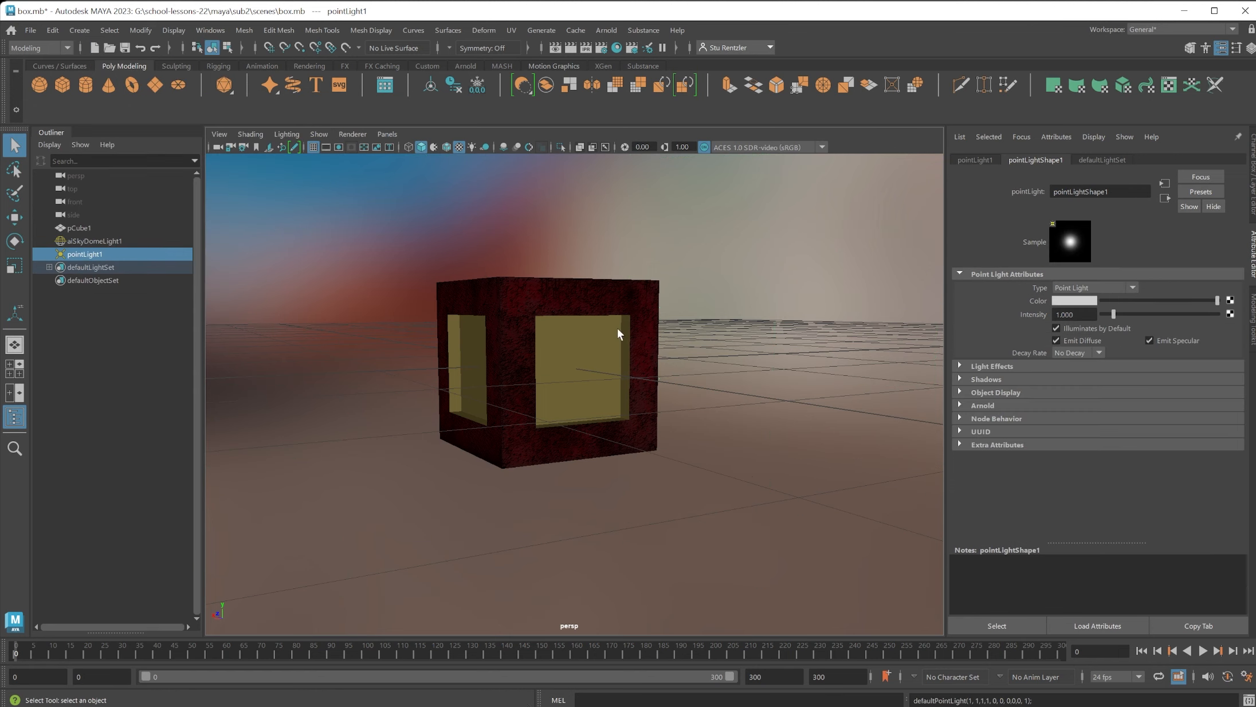
left_click(16, 217)
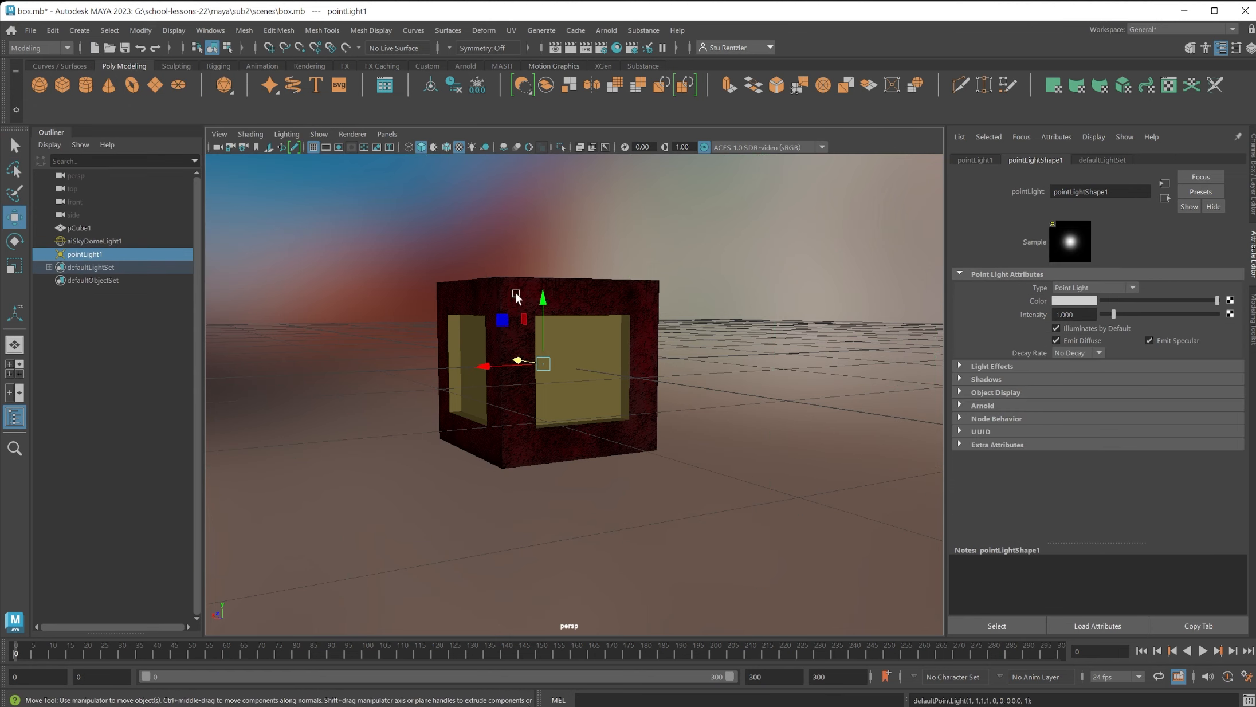
left_click_drag(542, 298, 547, 181)
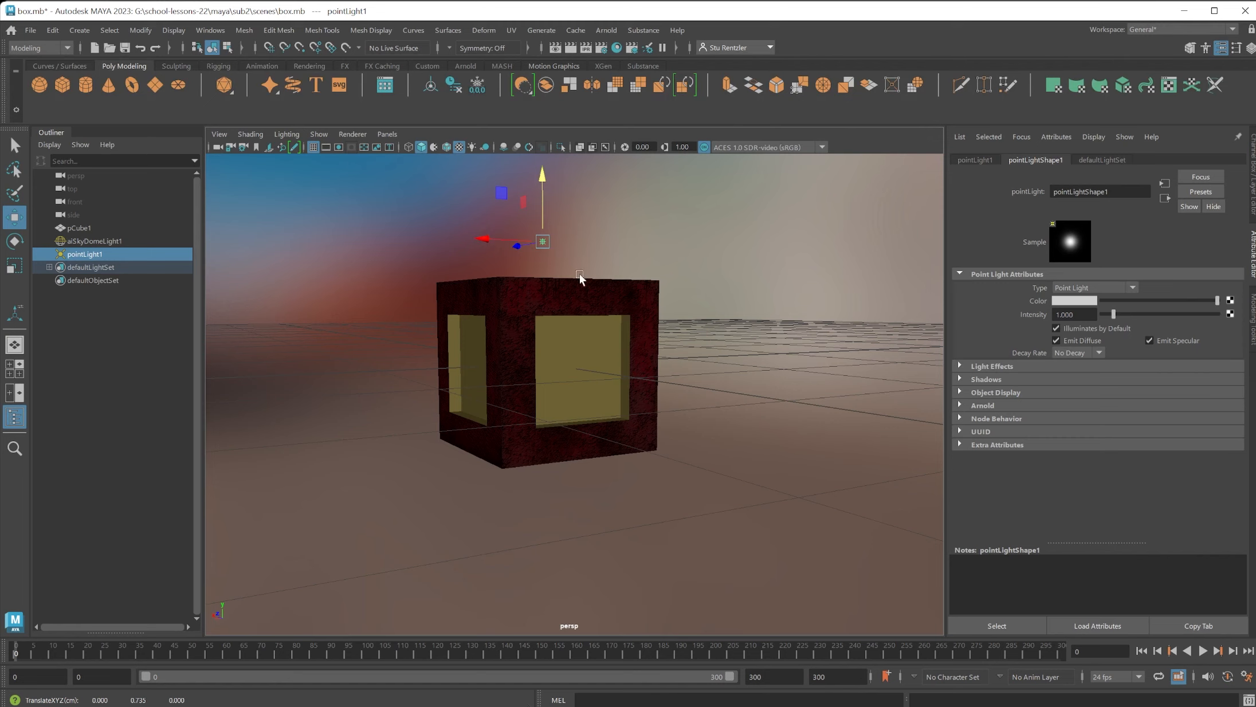
left_click_drag(644, 289, 604, 278, "alt")
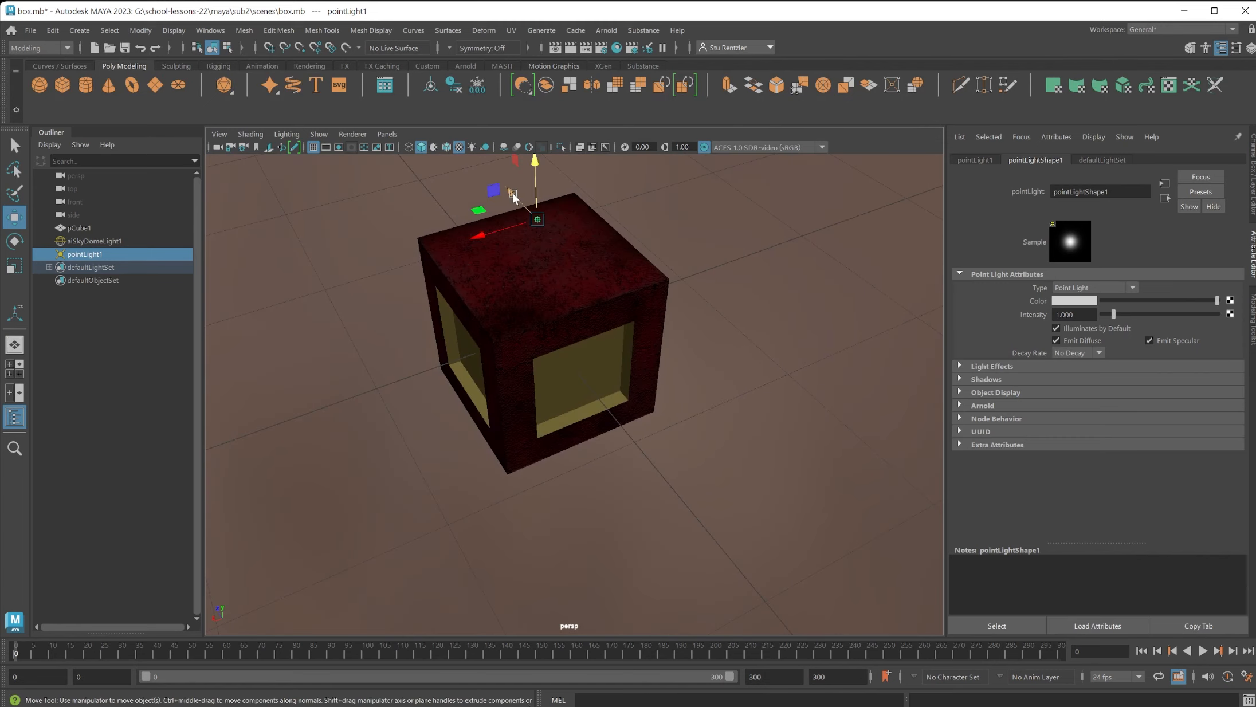
left_click_drag(511, 195, 716, 286)
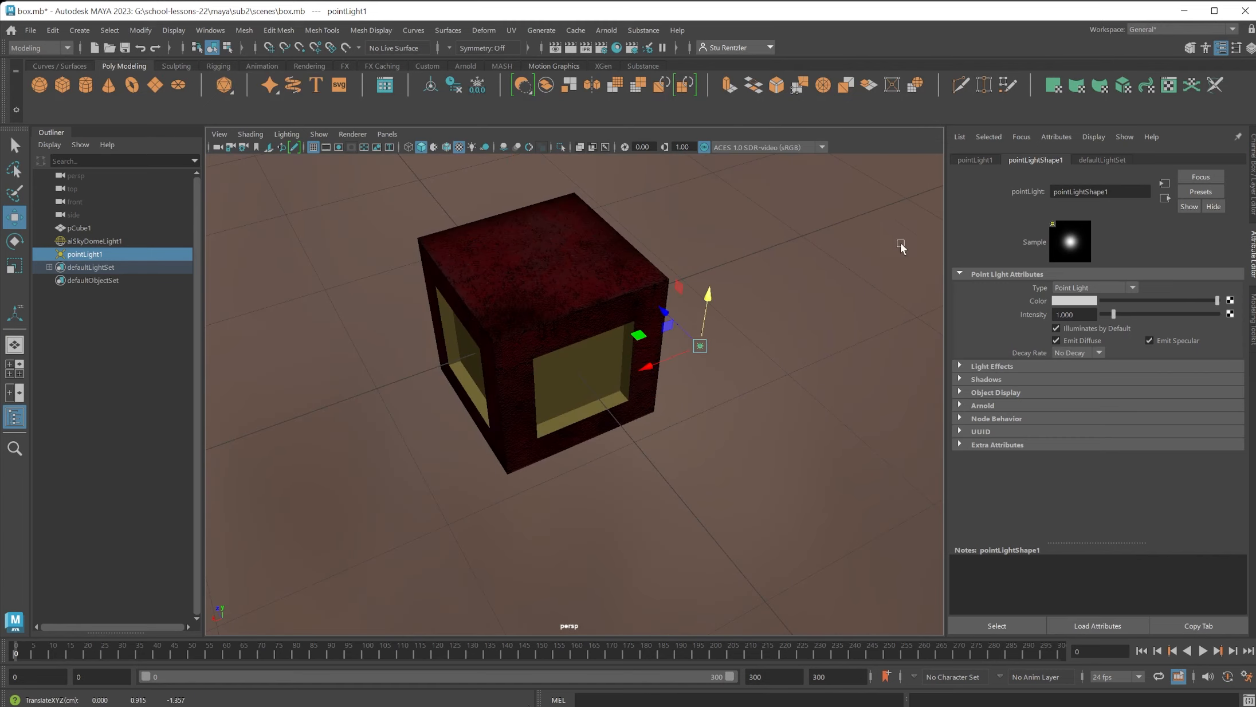
Try an Arnold exposure of 10 on the point light and render the box in Arnold RenderView.
left_click(958, 405)
scroll(1103, 412, "down", 2)
left_click_drag(1082, 399, 1001, 389)
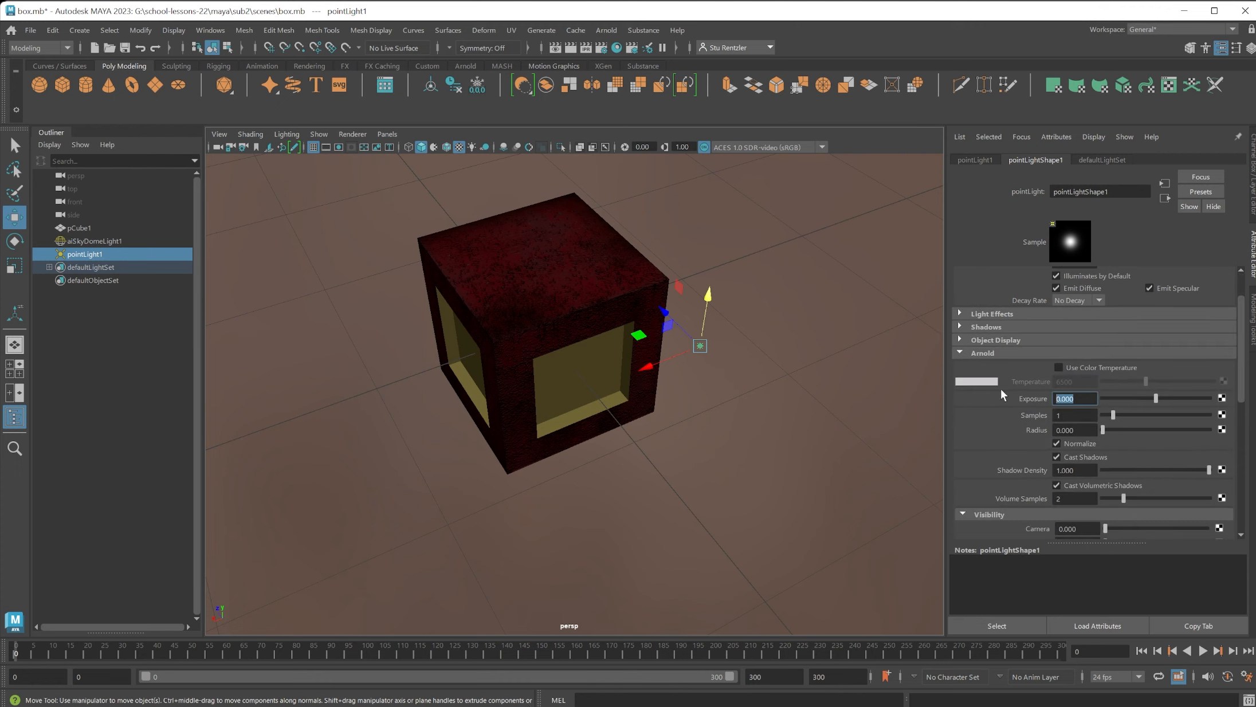
type("10")
key("Return")
left_click(607, 30)
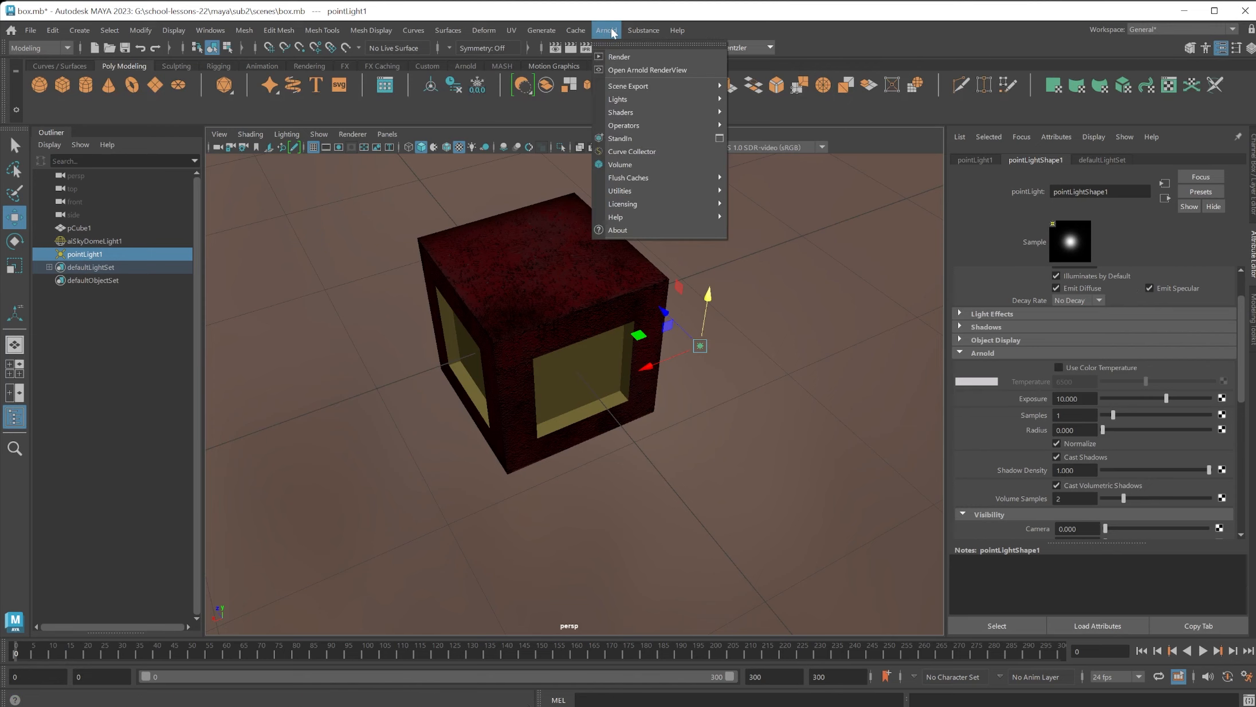
left_click(618, 57)
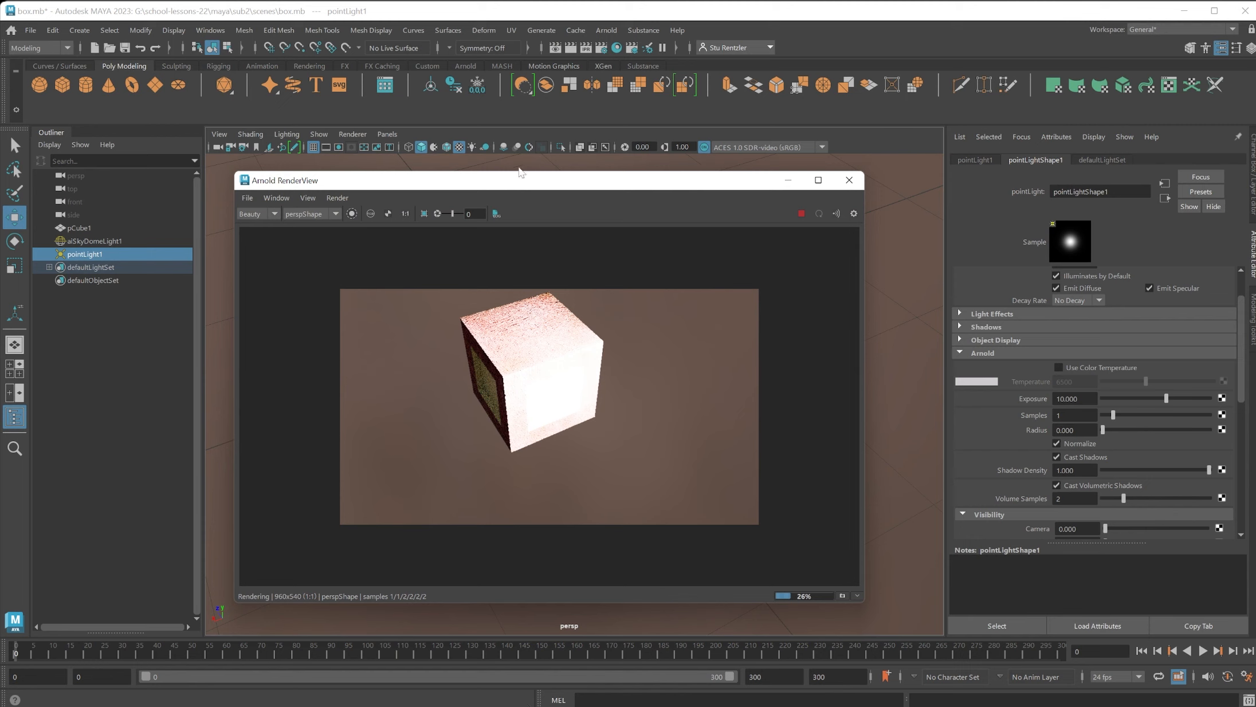
Set the point light's Arnold exposure to 5 with the render in view, and select the box in the viewport.
left_click_drag(519, 178, 334, 167)
left_click(1060, 398)
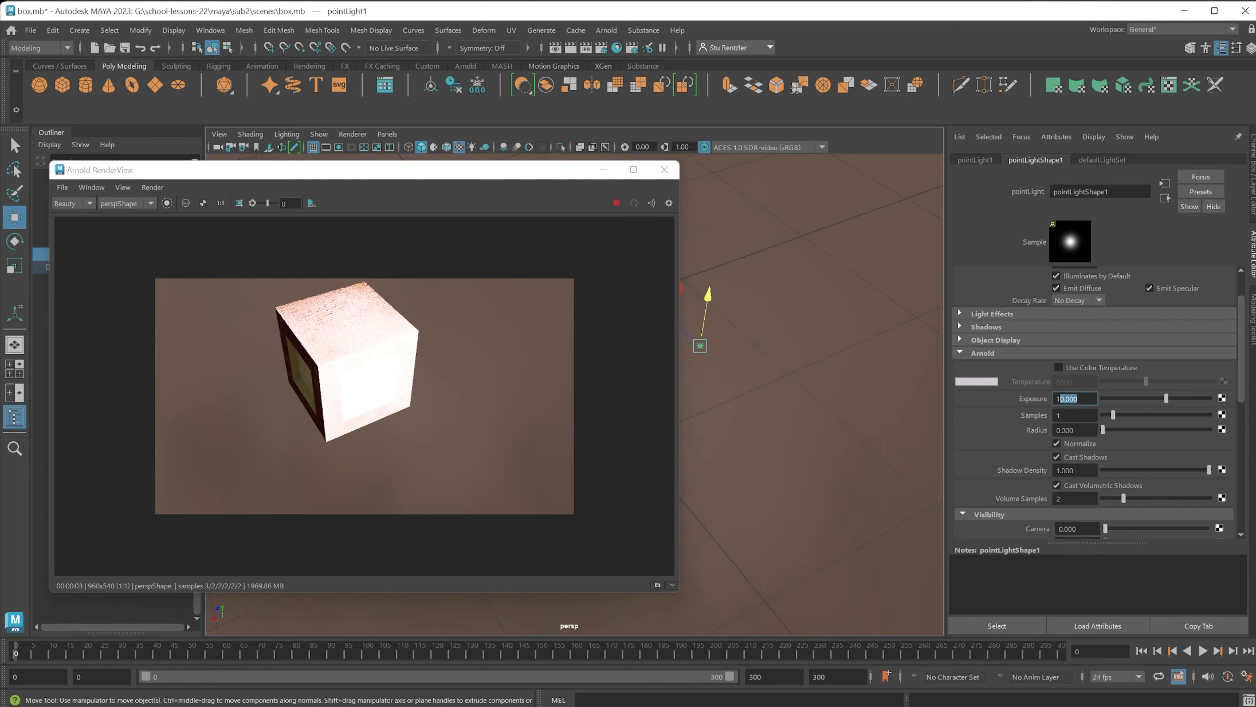
type("5")
key("Return")
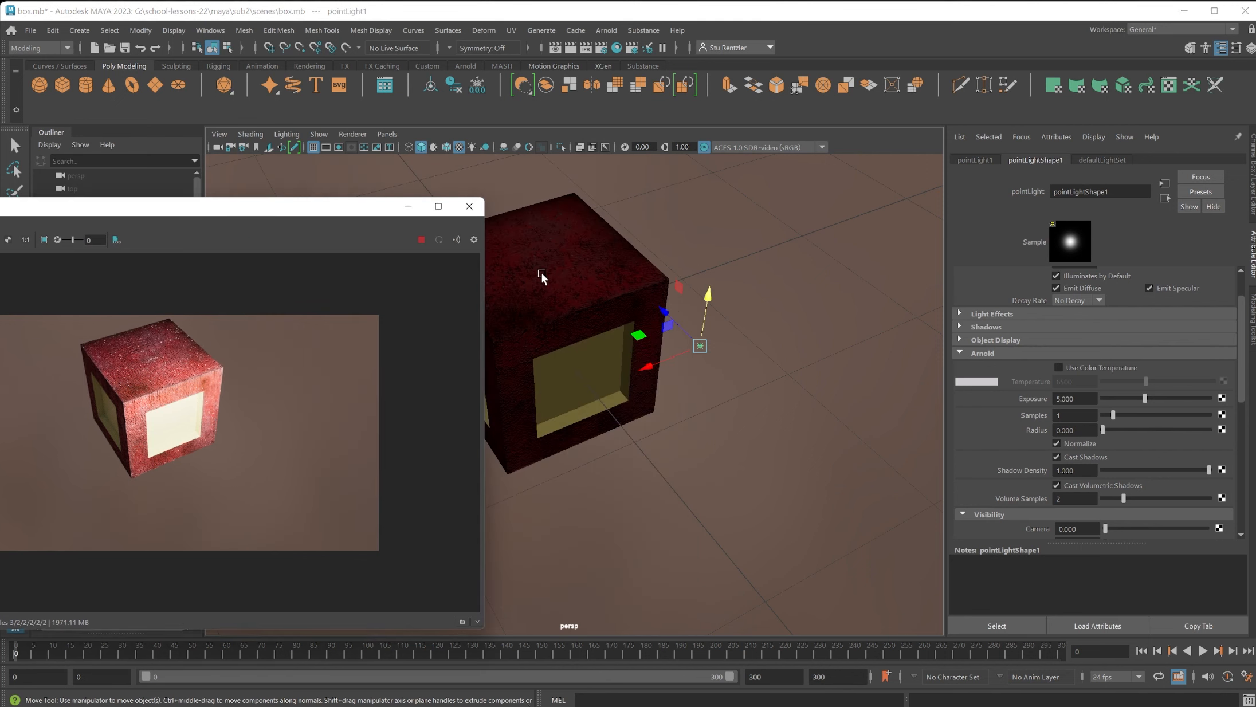
left_click(541, 274)
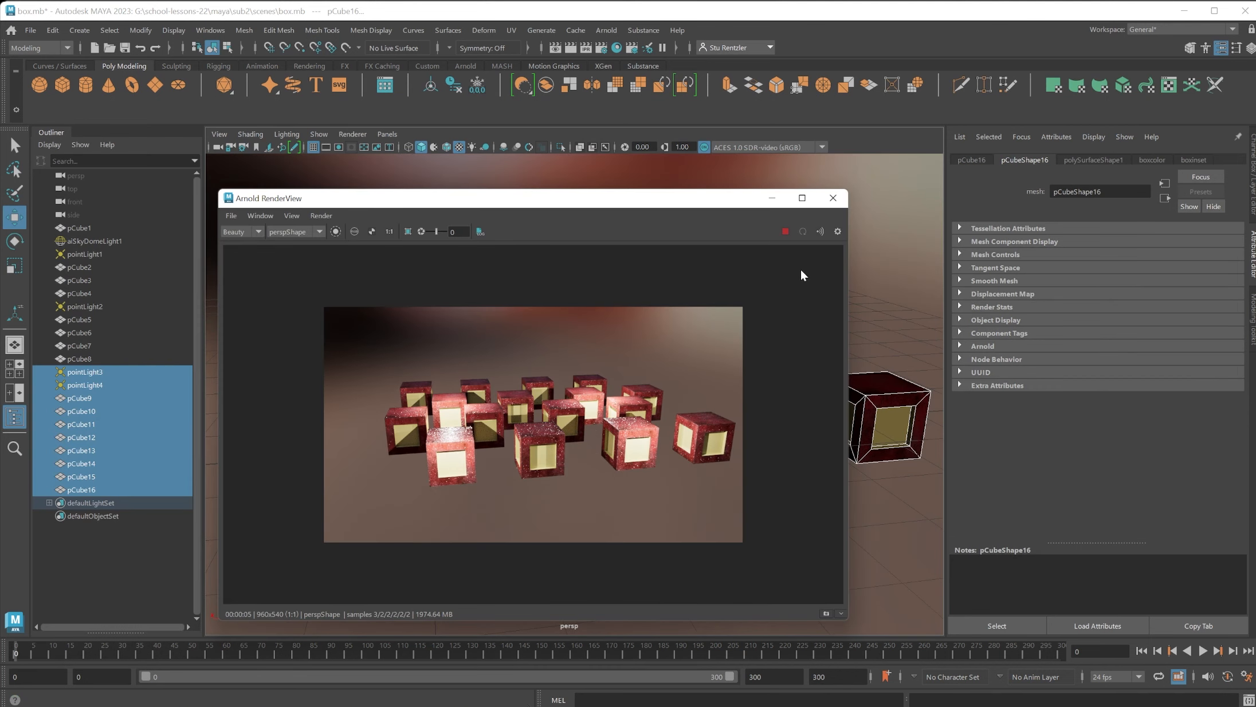
Examine the surfaces of the duplicated boxes up close in the Arnold render, and return to the viewport.
scroll(804, 272, "down", 4)
scroll(630, 386, "up", 10)
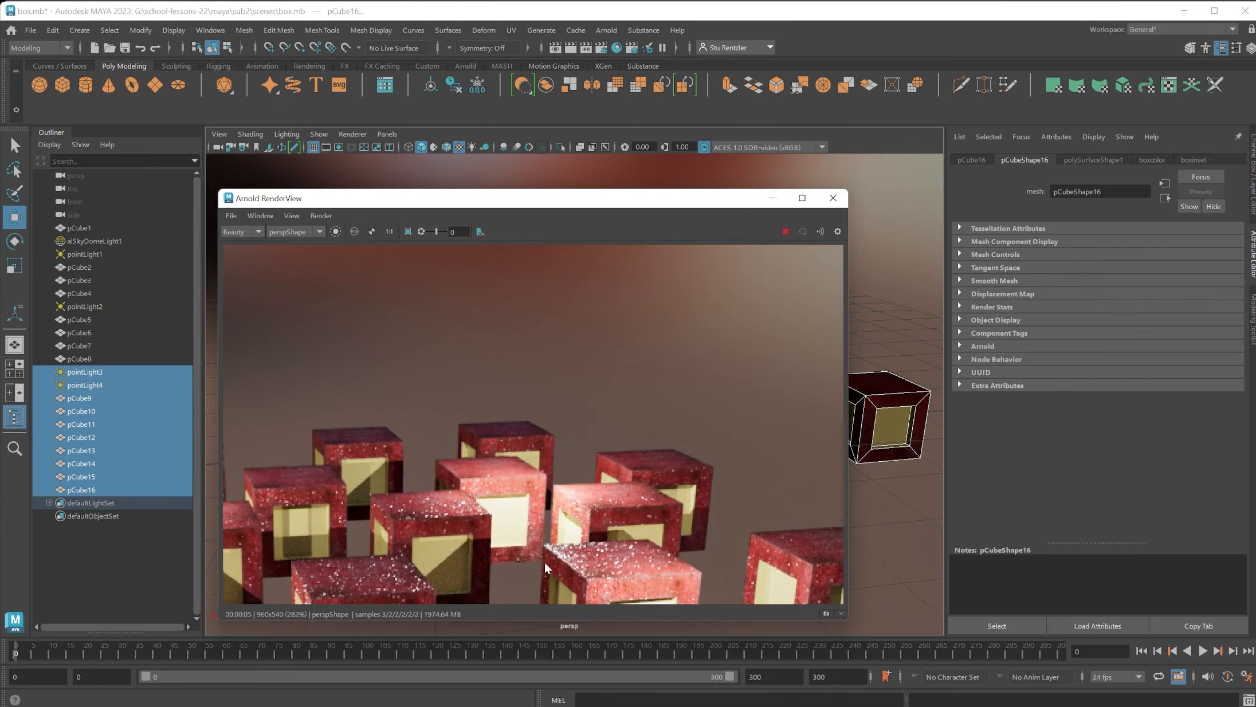
scroll(600, 563, "down", 3)
left_click(615, 29)
left_click(614, 28)
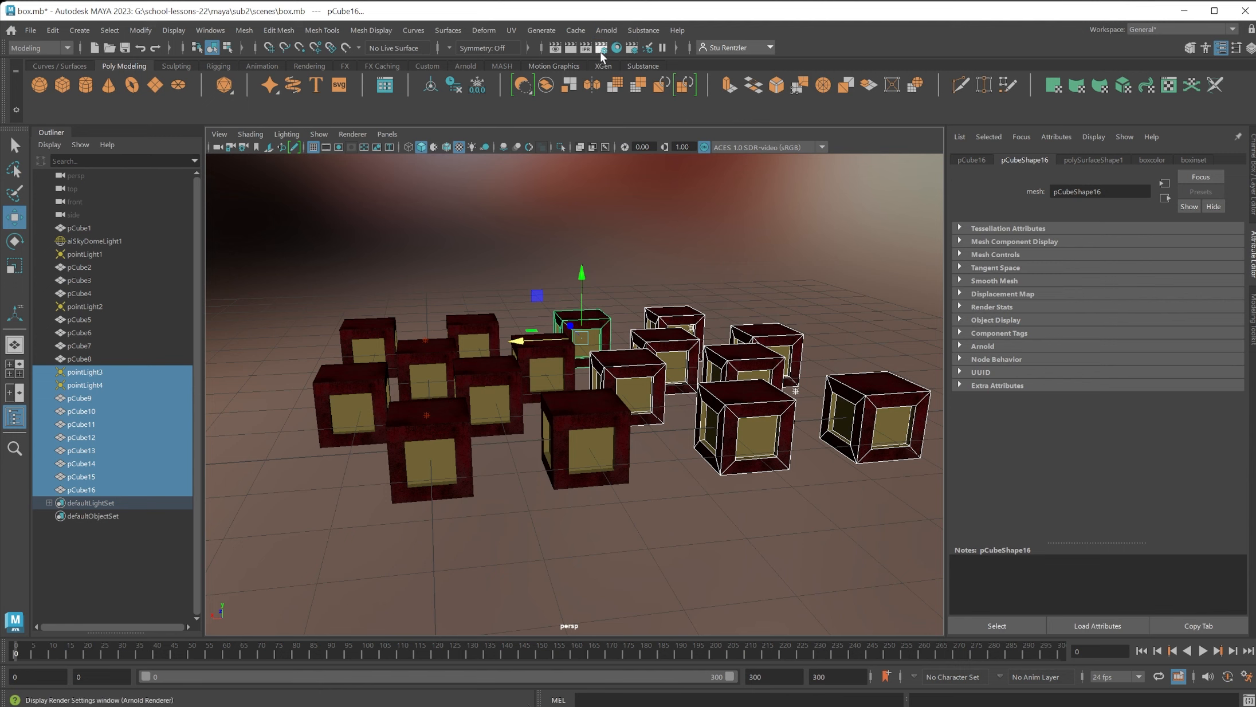
Enable Adaptive Sampling in the Arnold Renderer's render settings, keeping the settings window beside the boxes.
left_click(603, 51)
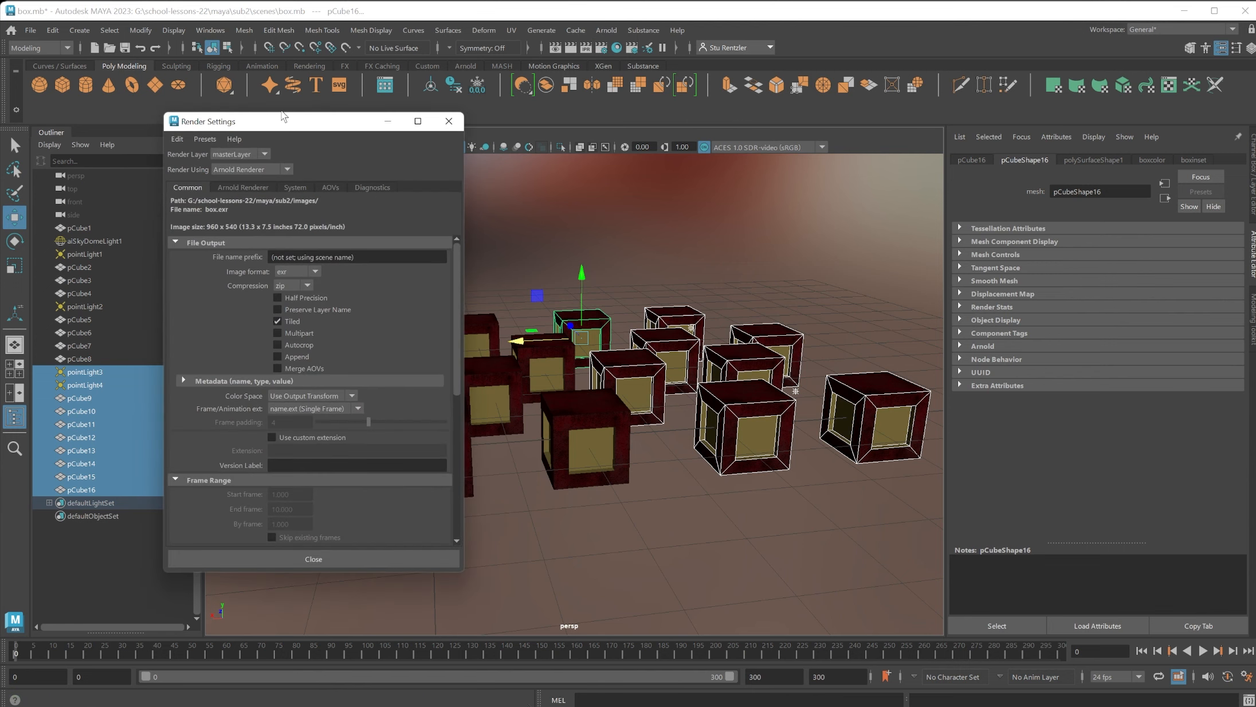
left_click_drag(289, 123, 730, 161)
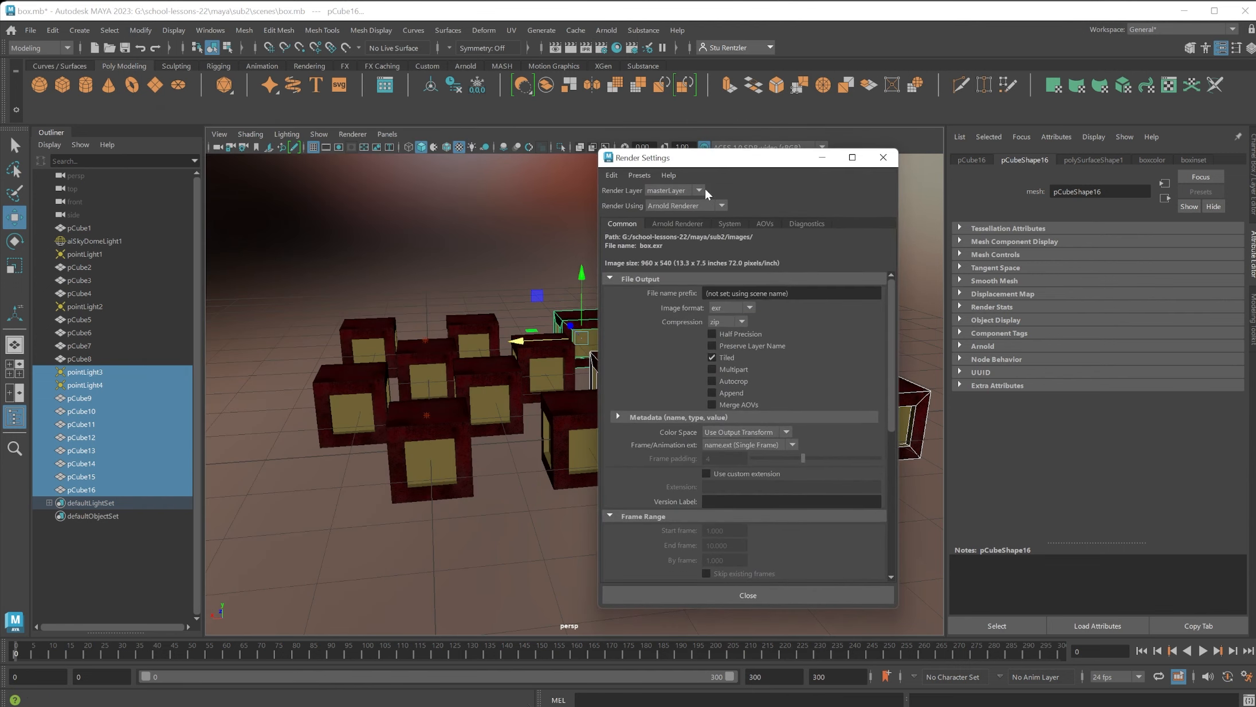
left_click(672, 225)
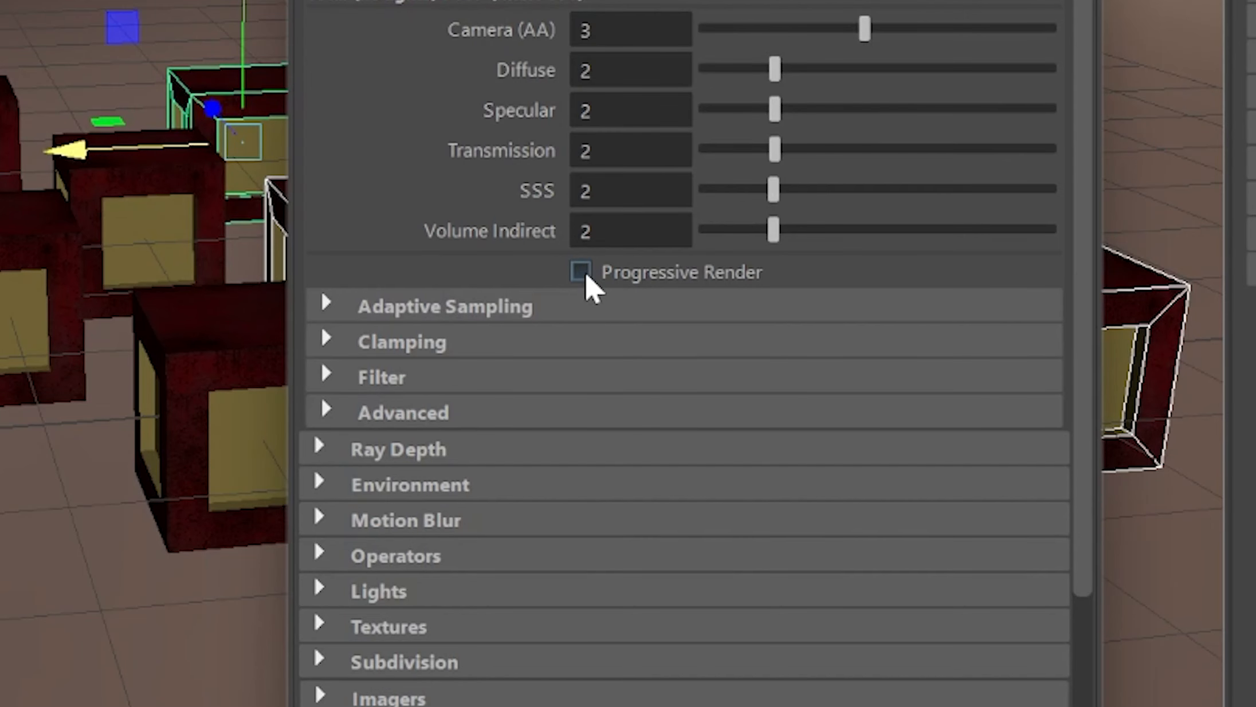
left_click(322, 304)
left_click(596, 341)
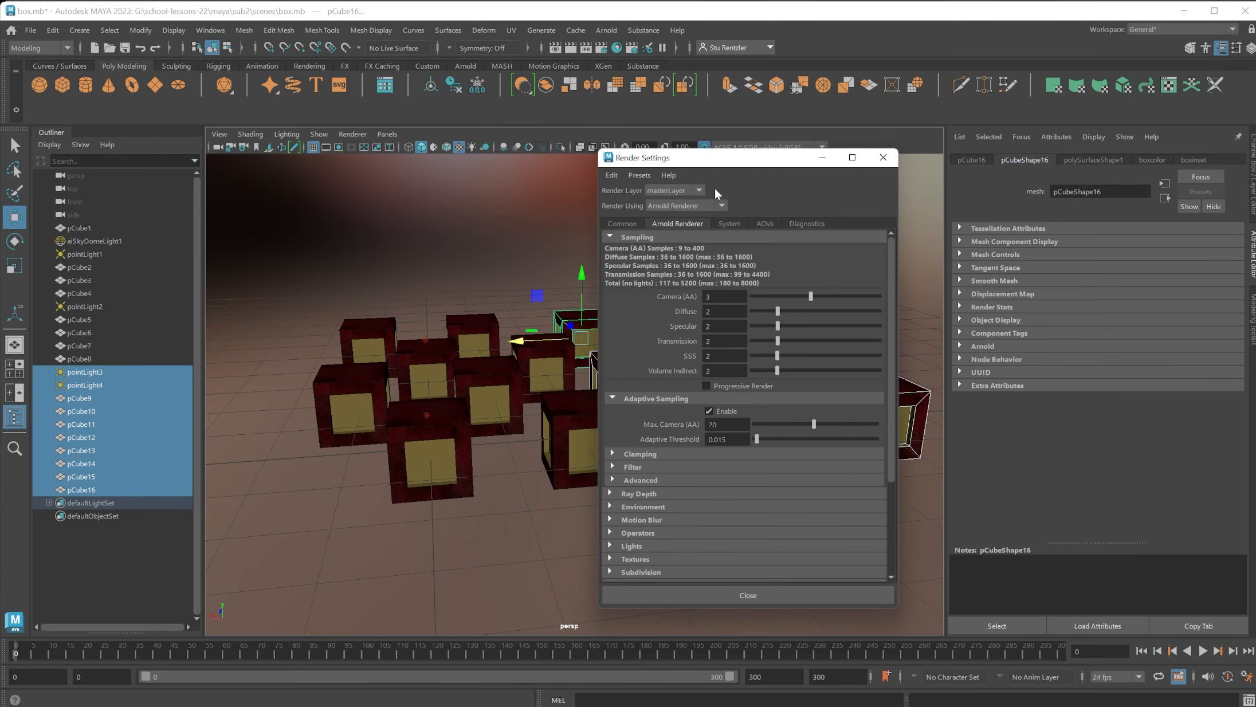
left_click_drag(689, 165, 904, 168)
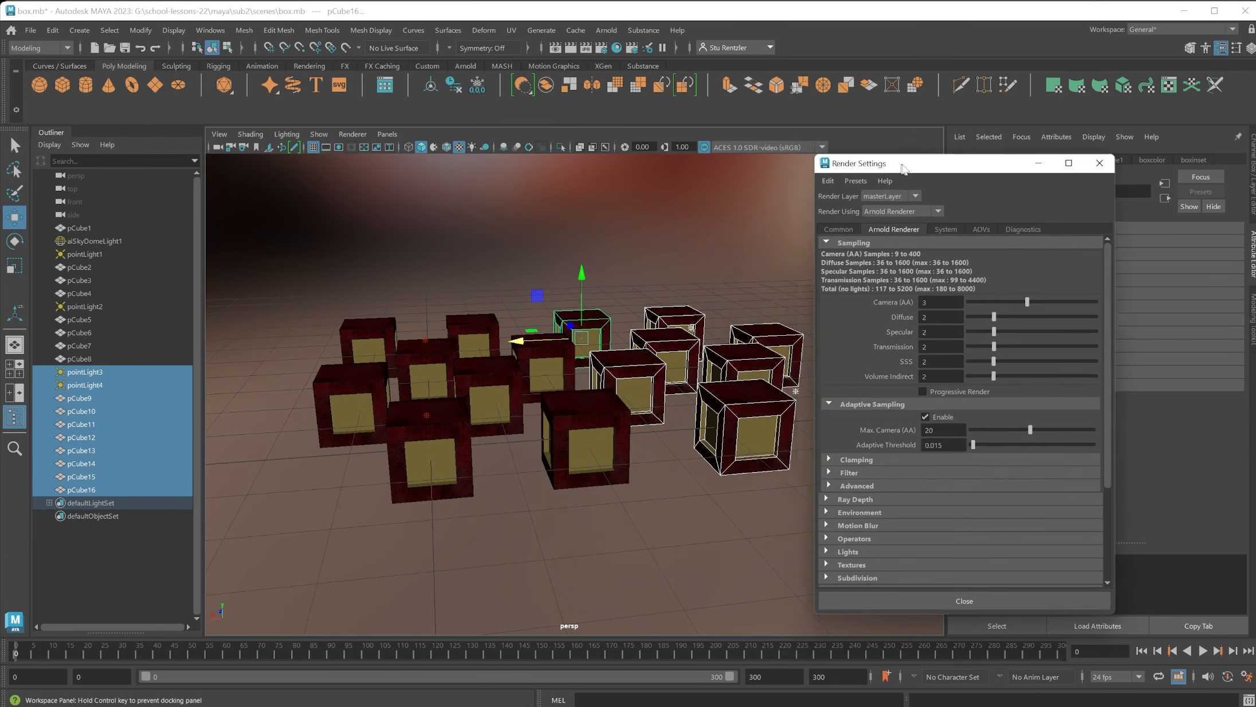
Reopen Arnold RenderView and render the boxes again with adaptive sampling.
left_click(609, 32)
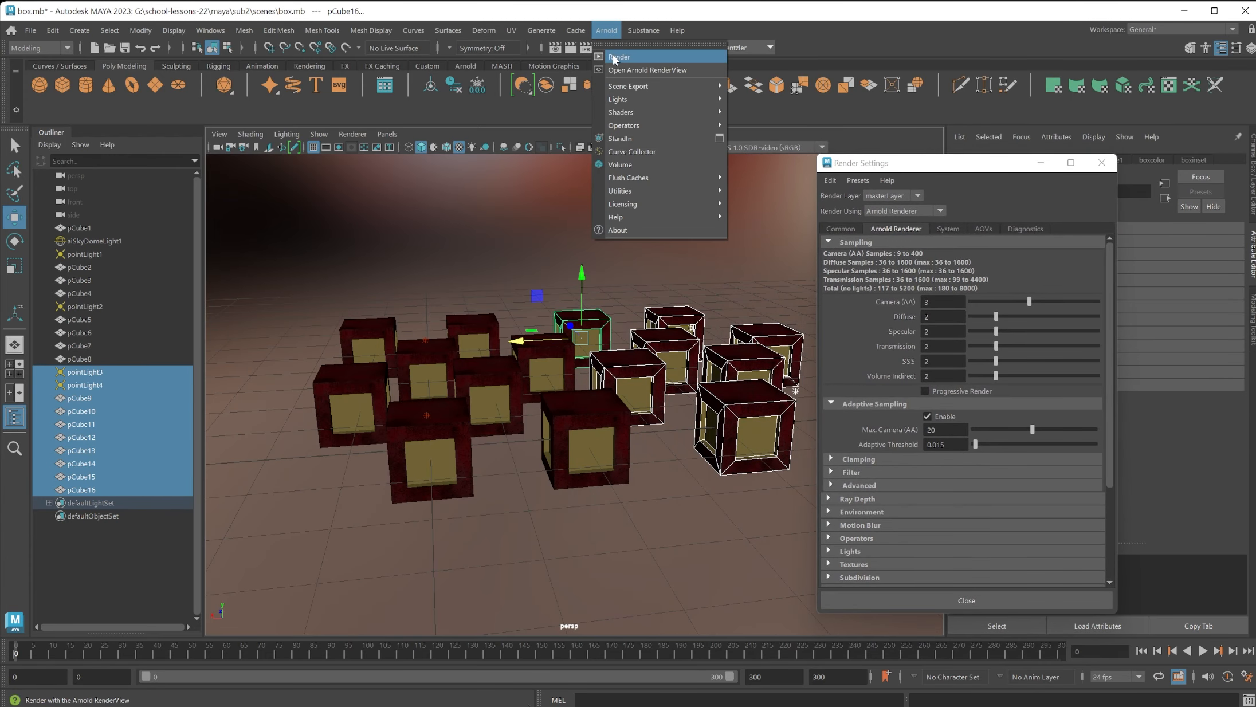
left_click(624, 71)
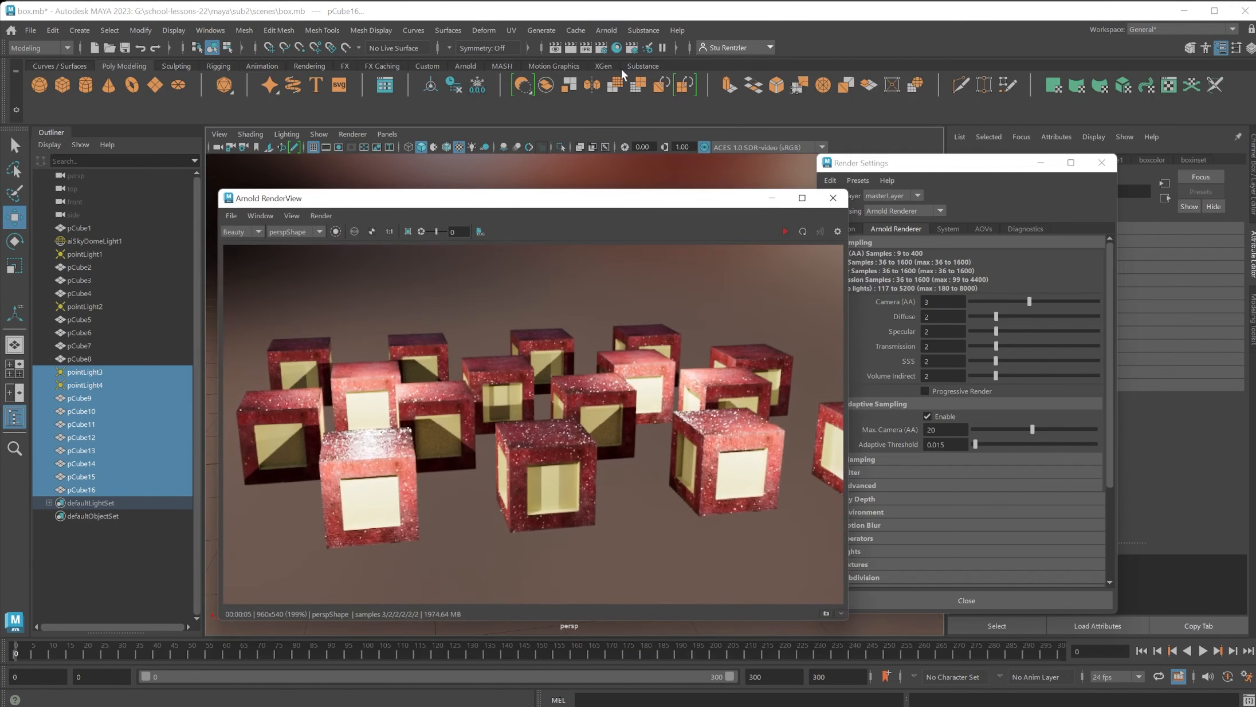
left_click(785, 231)
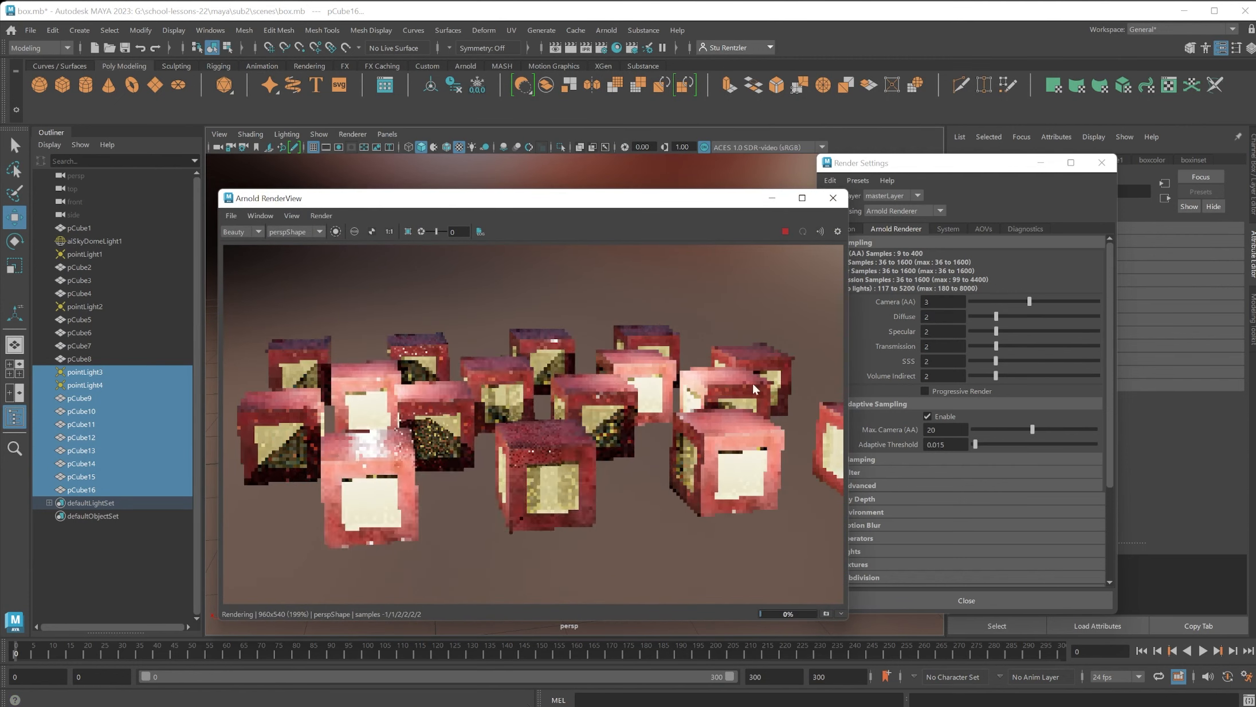